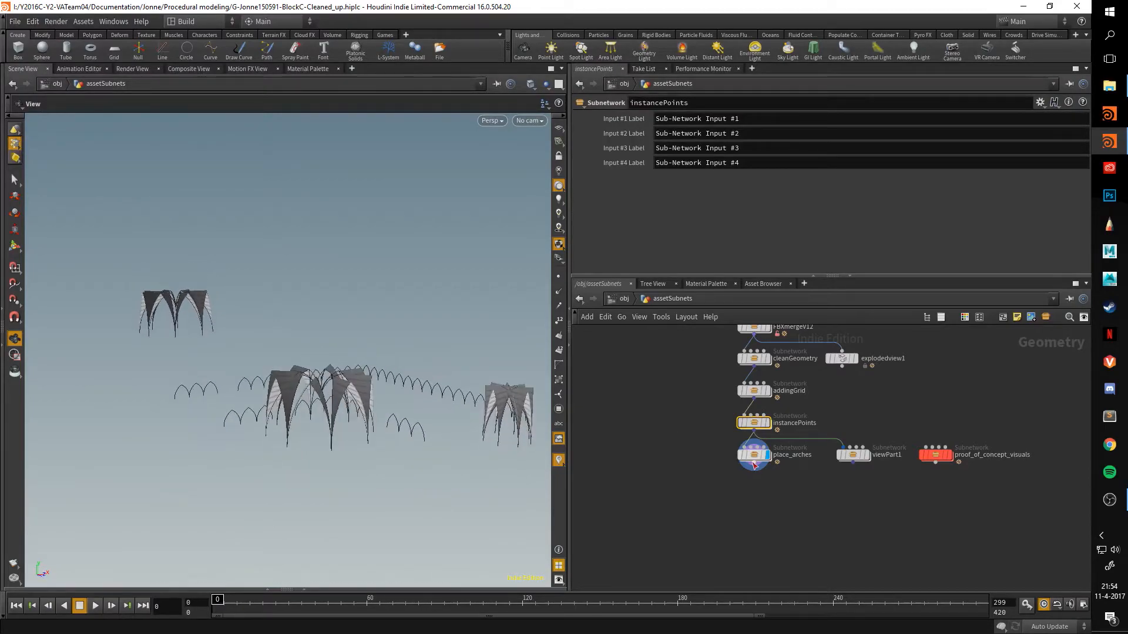
Open the place_arches subnetwork and examine the placed arches from several angles in the viewport.
mouse_move(759, 459)
scroll(759, 459, "up", 5)
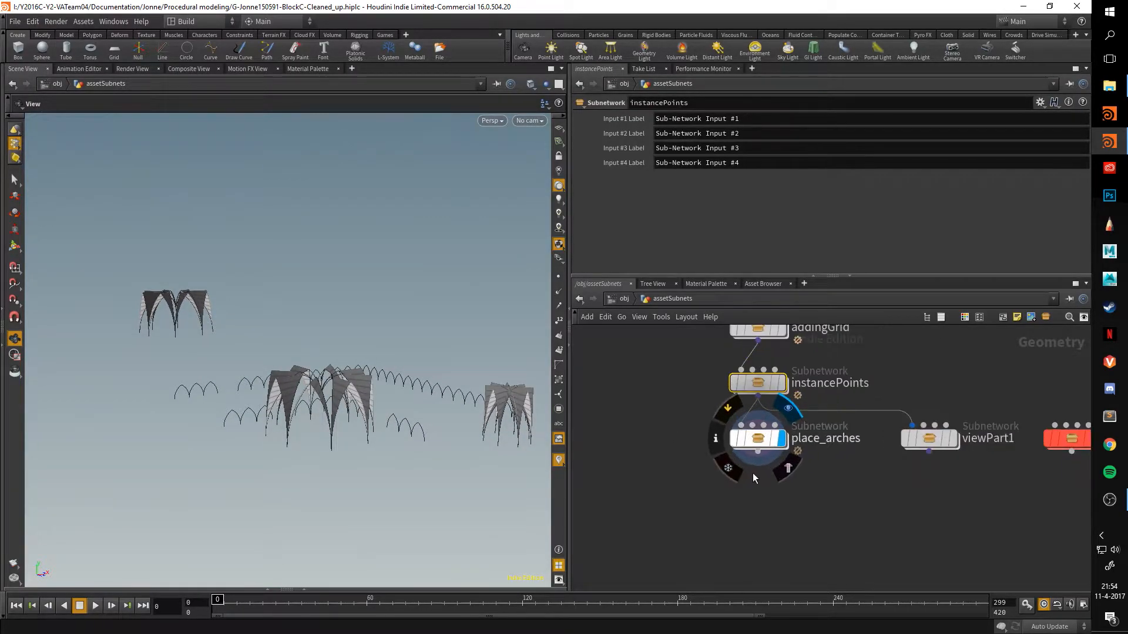
double_click(757, 463)
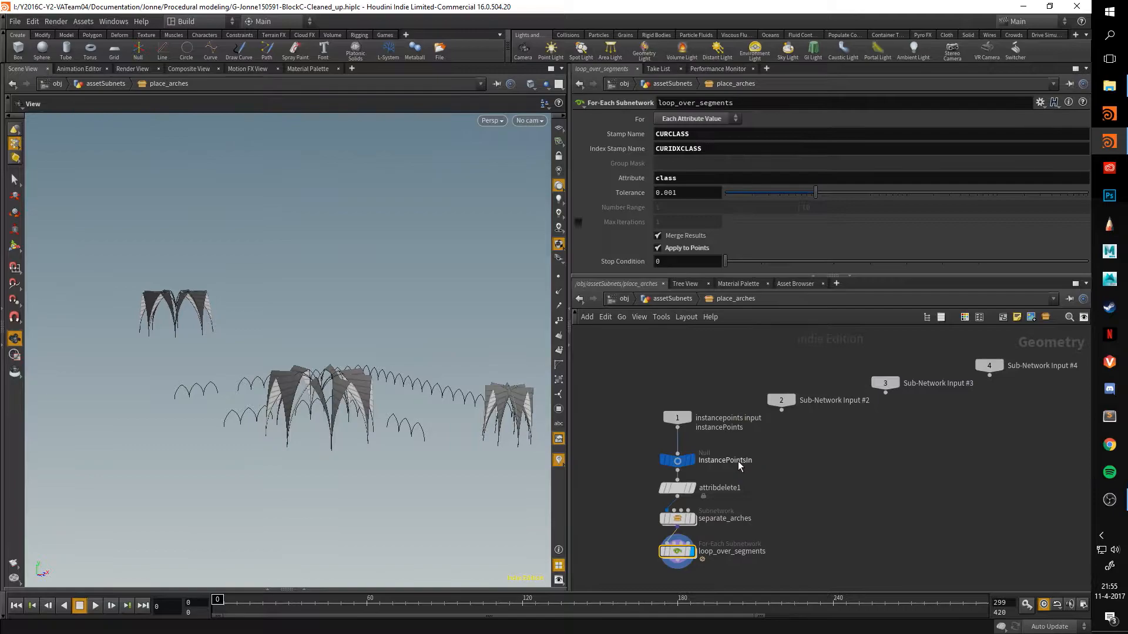
left_click_drag(303, 400, 309, 402)
left_click_drag(131, 317, 151, 301)
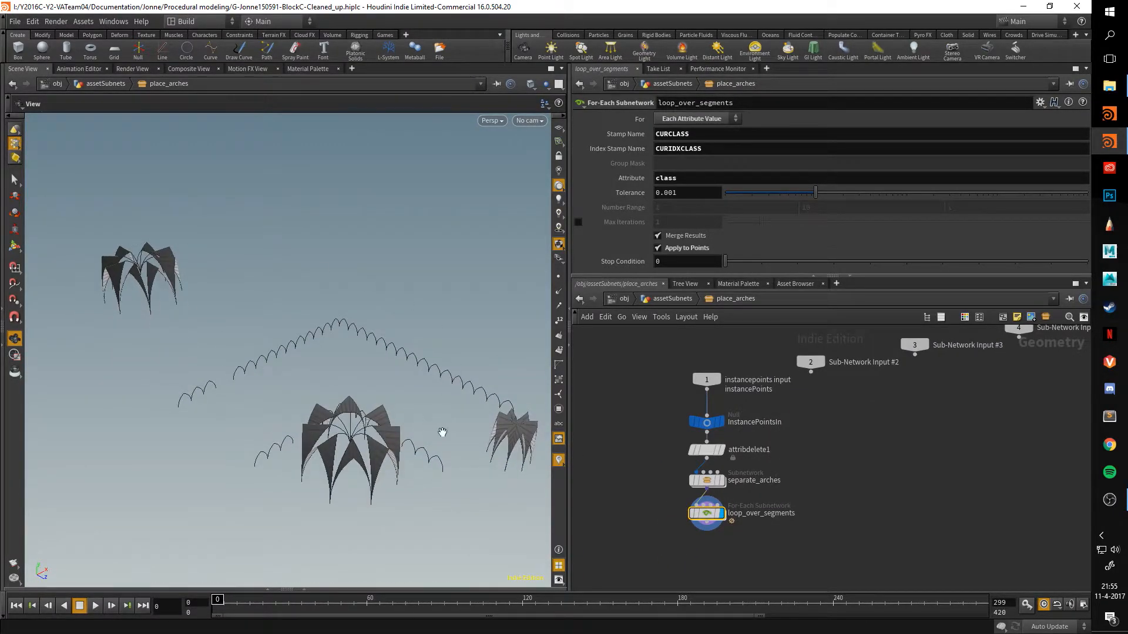
left_click_drag(497, 452, 493, 437)
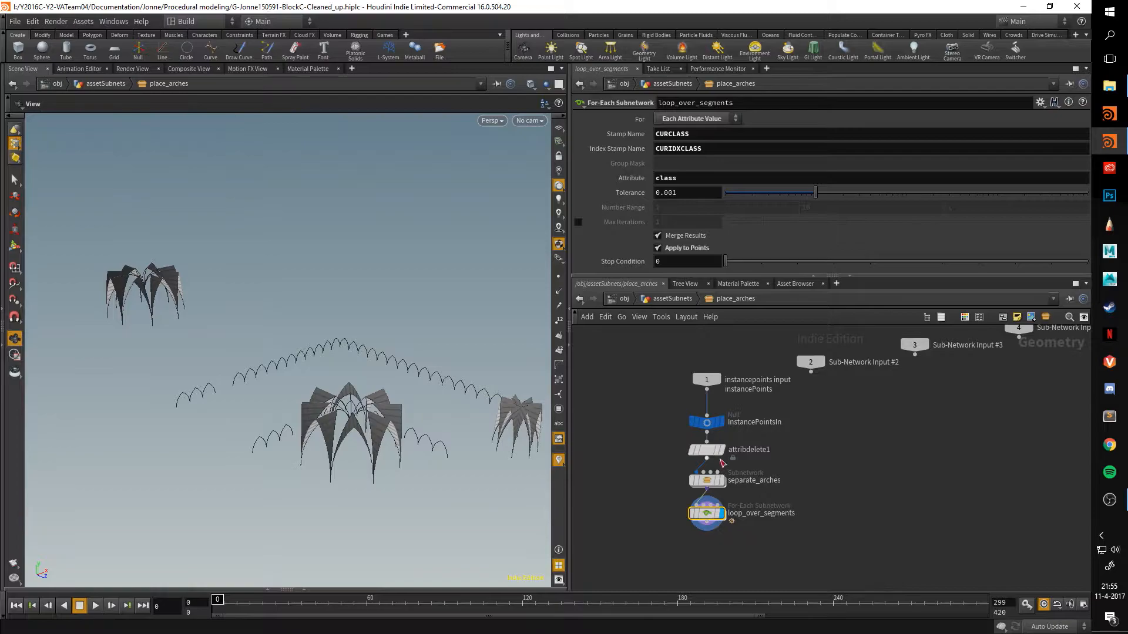
Display the output of the separate_arches node to inspect its arch points, and return to the assetSubnets level.
left_click(724, 482)
left_click(714, 482)
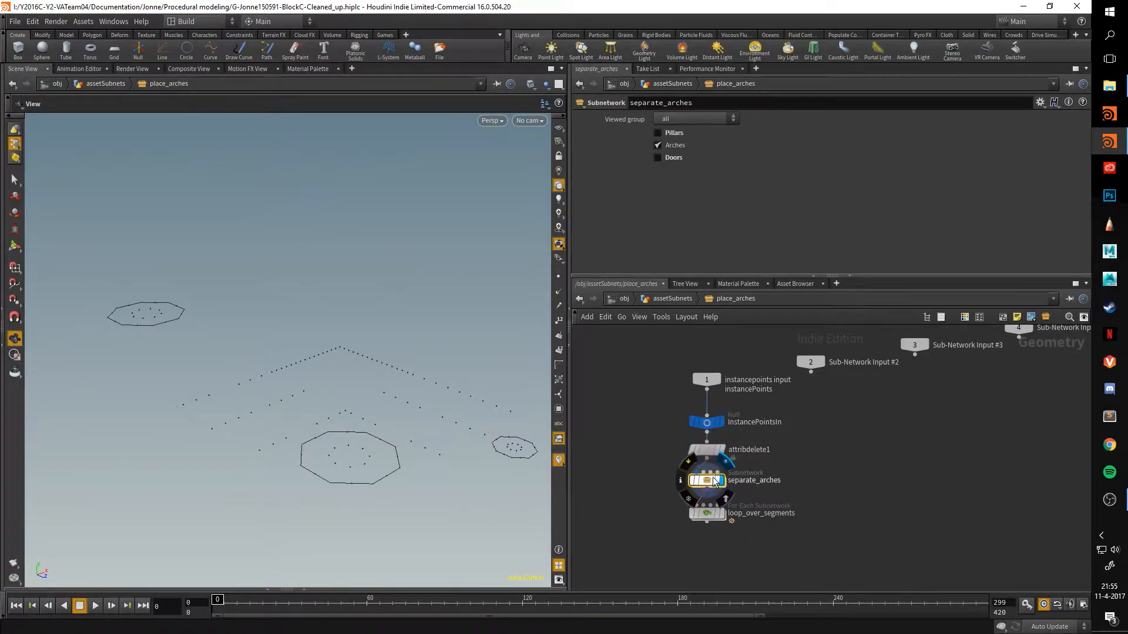
left_click(673, 298)
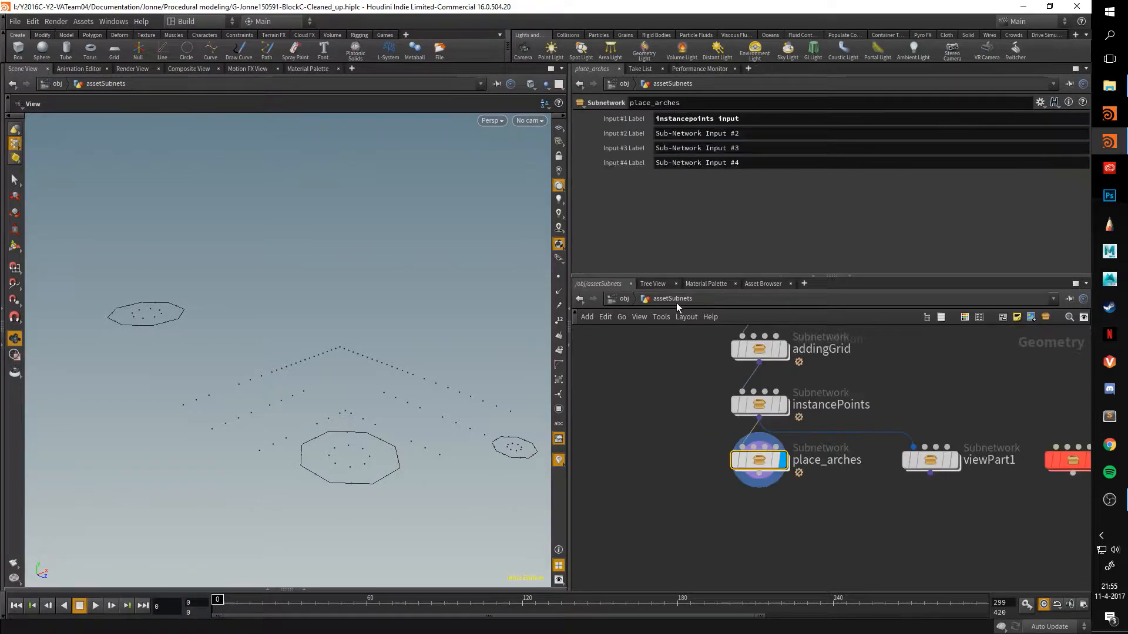
Display the viewPart1 subnetwork and examine its instance points in the viewport.
scroll(911, 500, "up", 4)
left_click(904, 464)
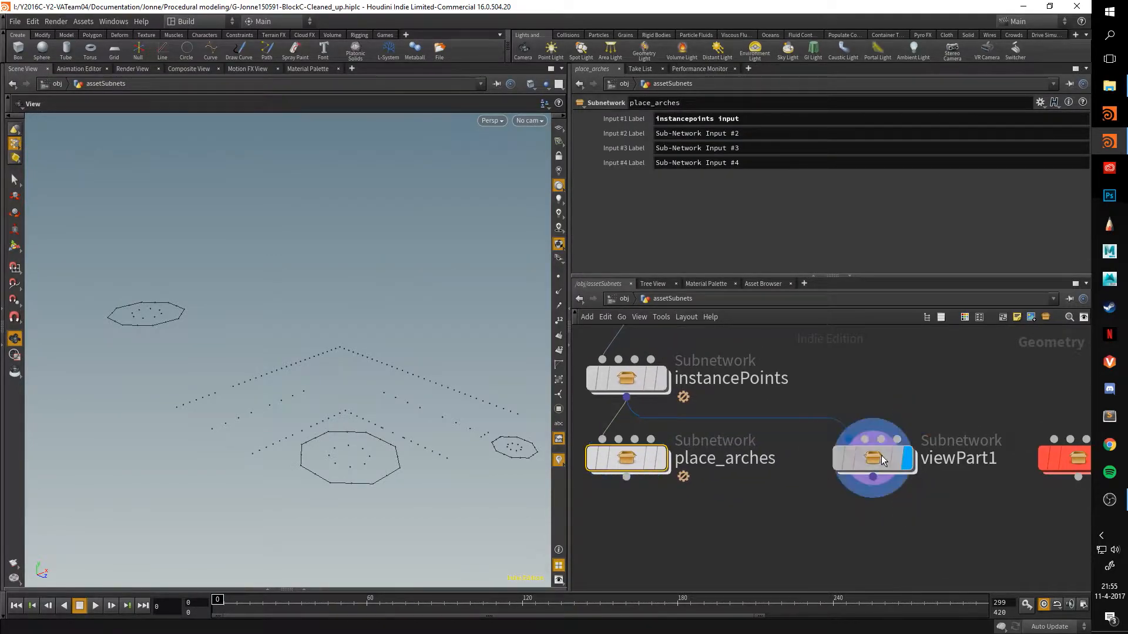
key("f")
left_click_drag(402, 371, 453, 392)
right_click_drag(453, 393, 443, 365)
left_click_drag(443, 365, 393, 332)
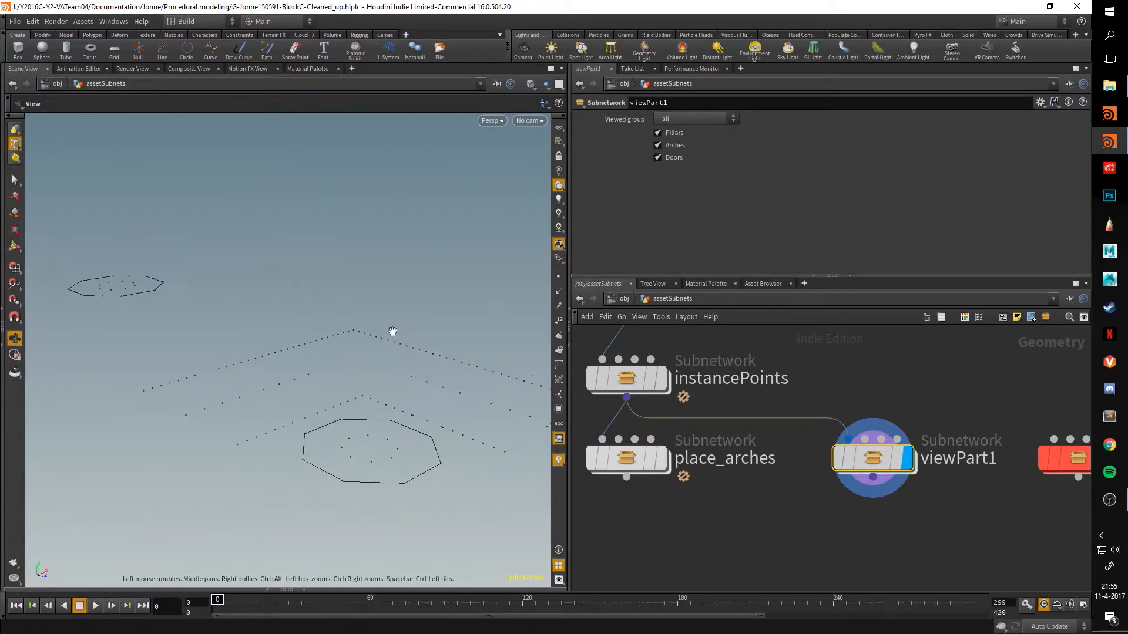
Cycle viewPart1's viewed group through the room types, including multi-square rooms and corridors, to preview their points.
left_click(696, 119)
left_click(700, 136)
left_click_drag(469, 241, 353, 335)
left_click(710, 117)
left_click(697, 151)
left_click(697, 117)
left_click(694, 120)
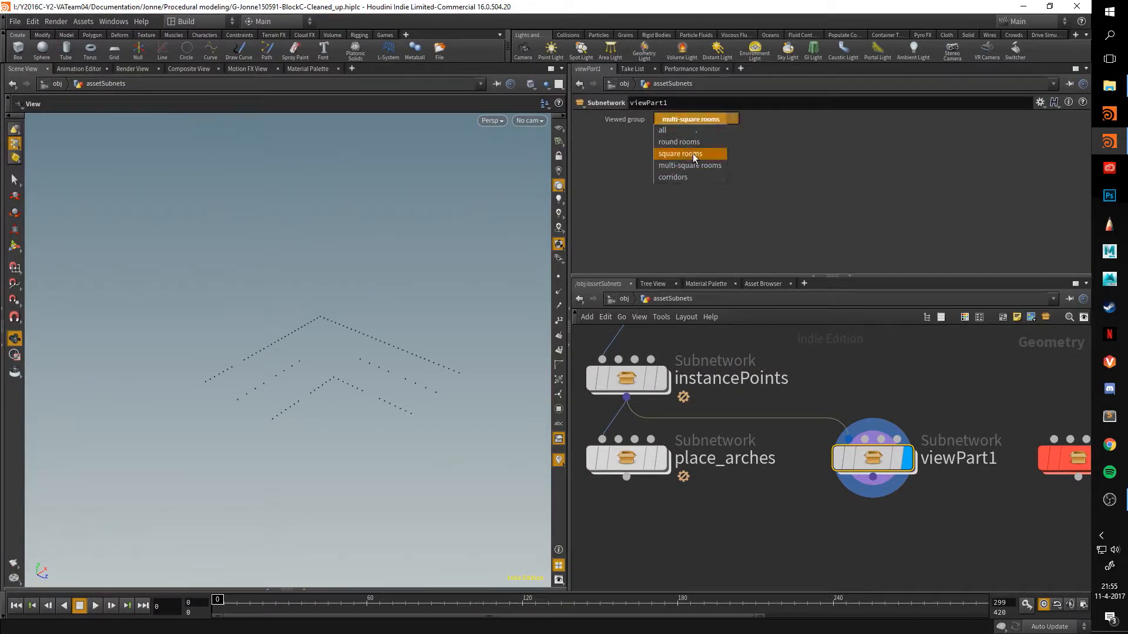
left_click(694, 179)
Reset viewPart1's viewed group to all and toggle its Pillars points.
left_click(690, 118)
left_click(692, 130)
left_click(692, 117)
left_click(684, 130)
left_click(674, 135)
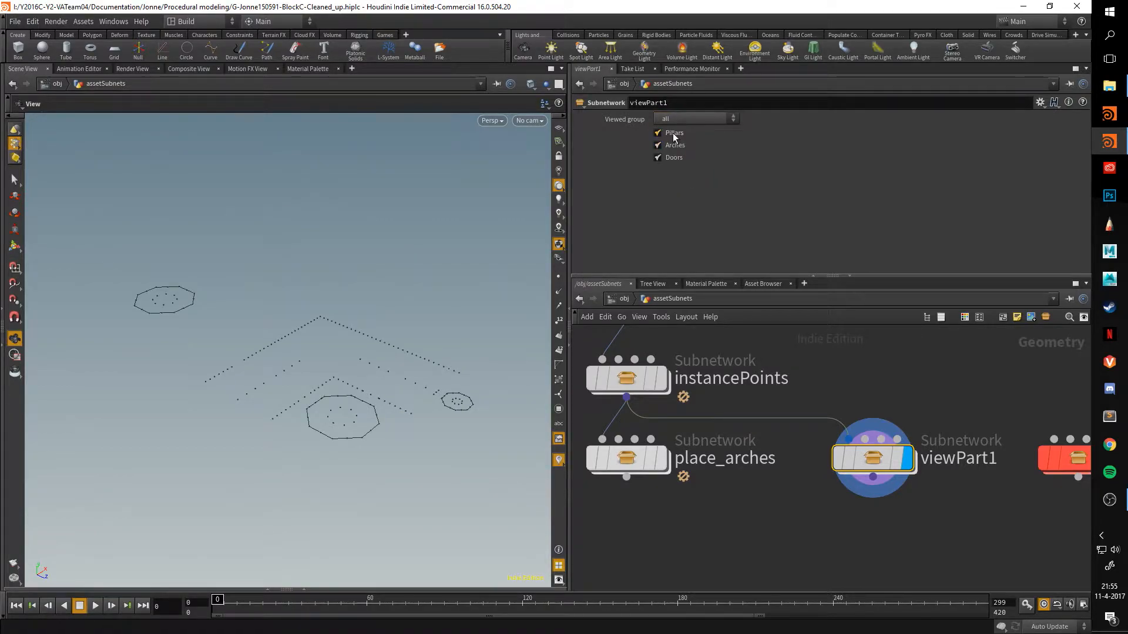
left_click(674, 135)
Inspect the parameters of the instancingPoints loop inside the instancePoints subnetwork, and return to assetSubnets.
double_click(630, 383)
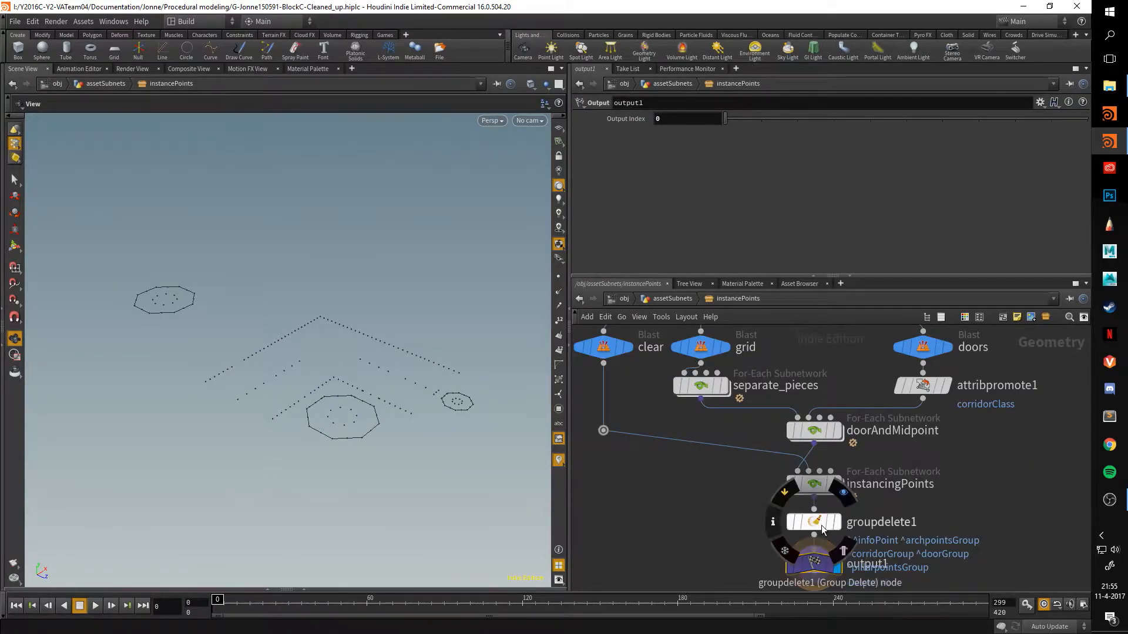
left_click(820, 486)
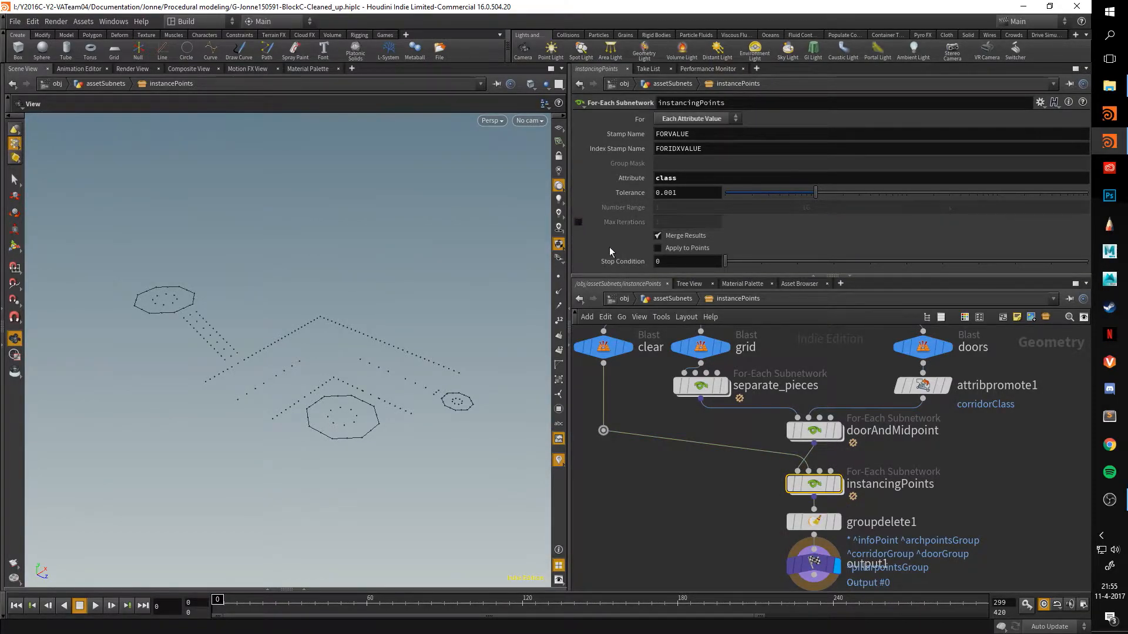
left_click(672, 298)
Turn off Arches and Doors on viewPart1, keeping only Pillars enabled.
left_click(849, 452)
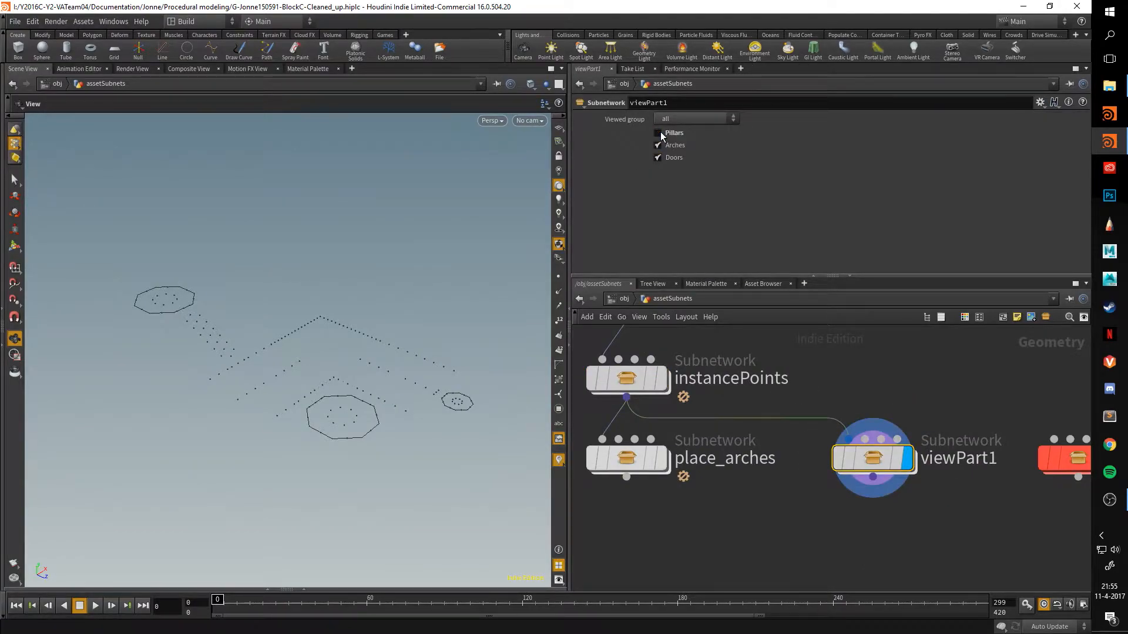
left_click(657, 157)
left_click(658, 158)
left_click(658, 145)
Look at the nodes inside the viewPart1 subnetwork and go back up to assetSubnets.
mouse_move(632, 464)
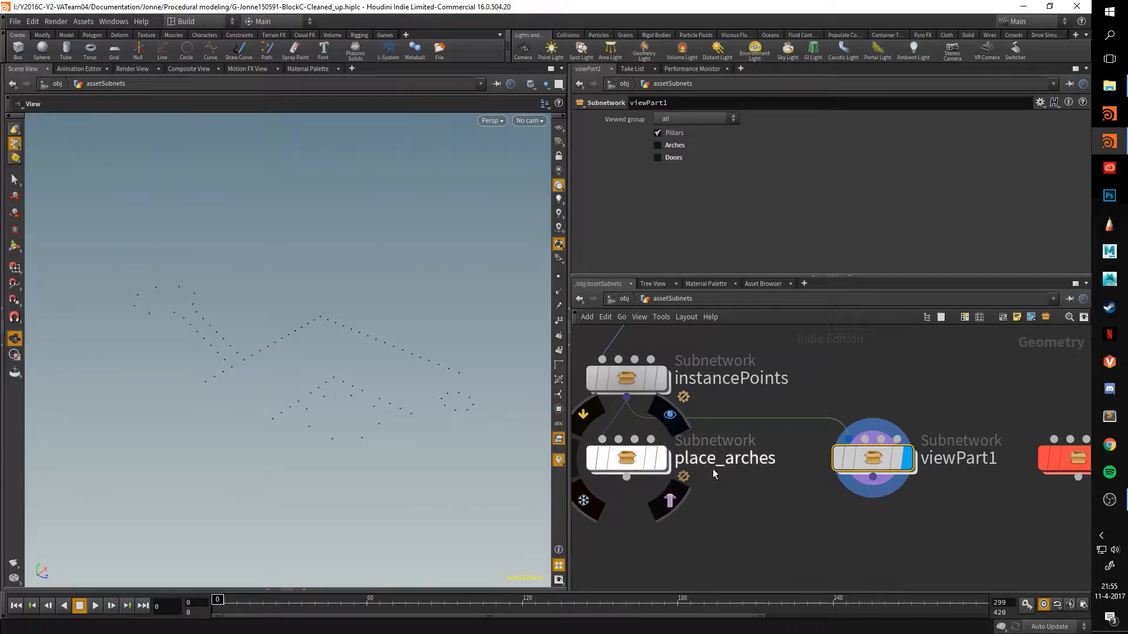
double_click(846, 461)
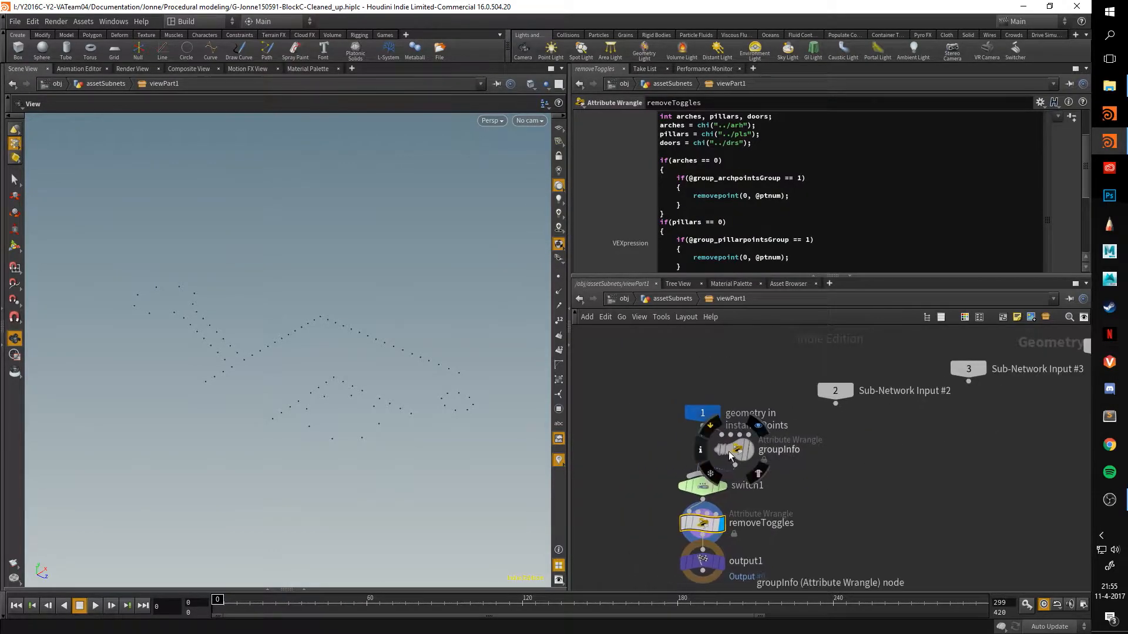
left_click(678, 298)
Open the place_arches subnetwork and display the loop_over_segments node.
mouse_move(628, 467)
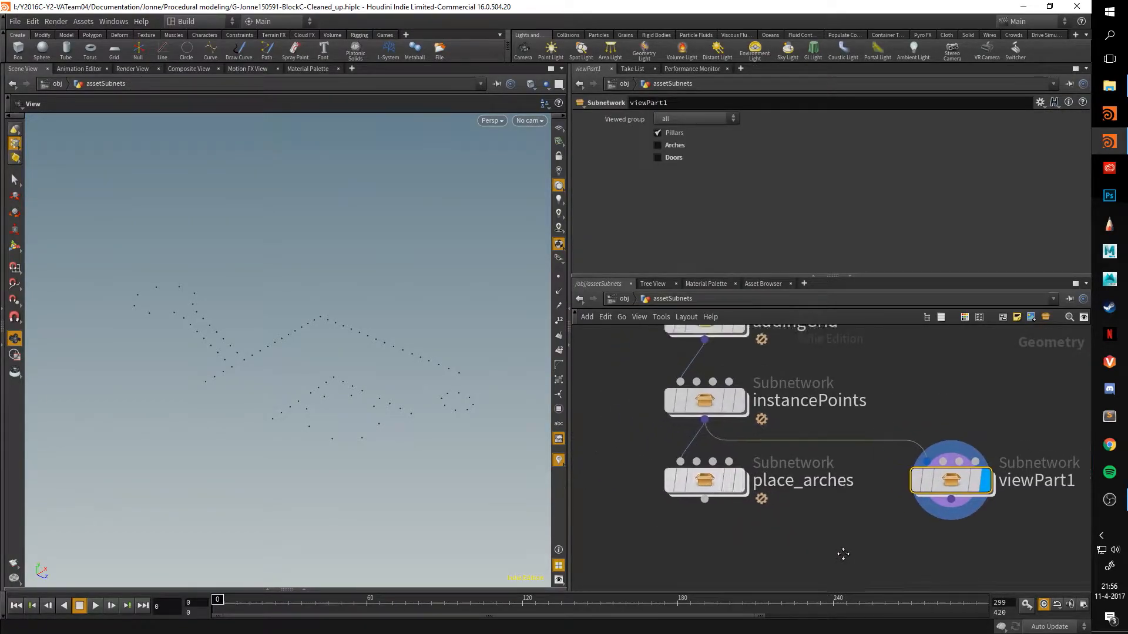
double_click(744, 492)
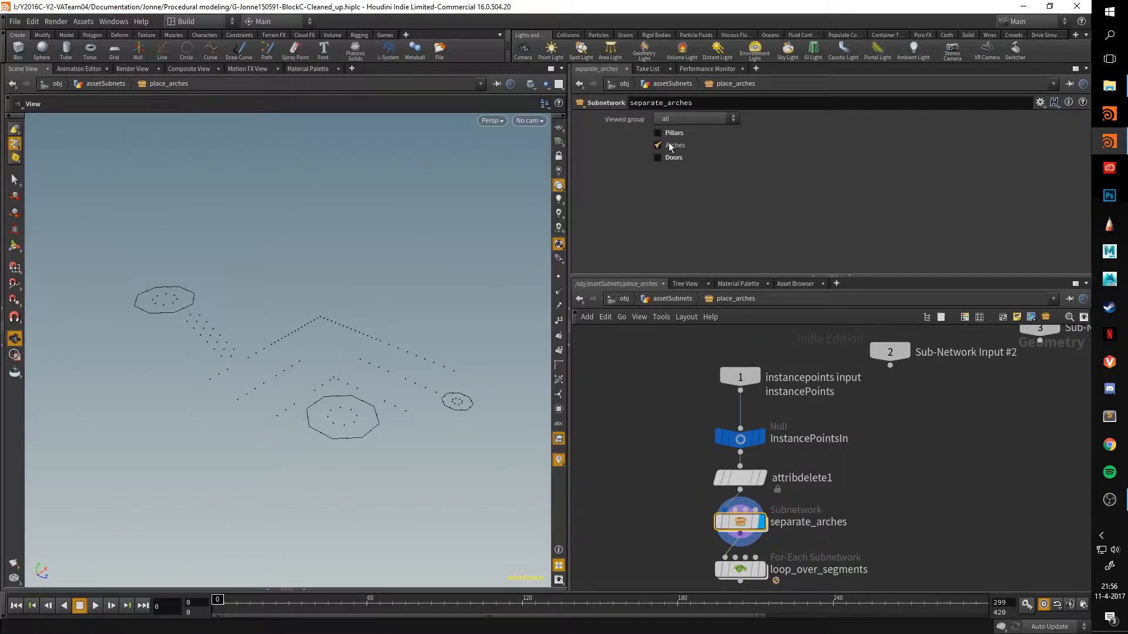
middle_click_drag(701, 480, 700, 388)
mouse_move(746, 477)
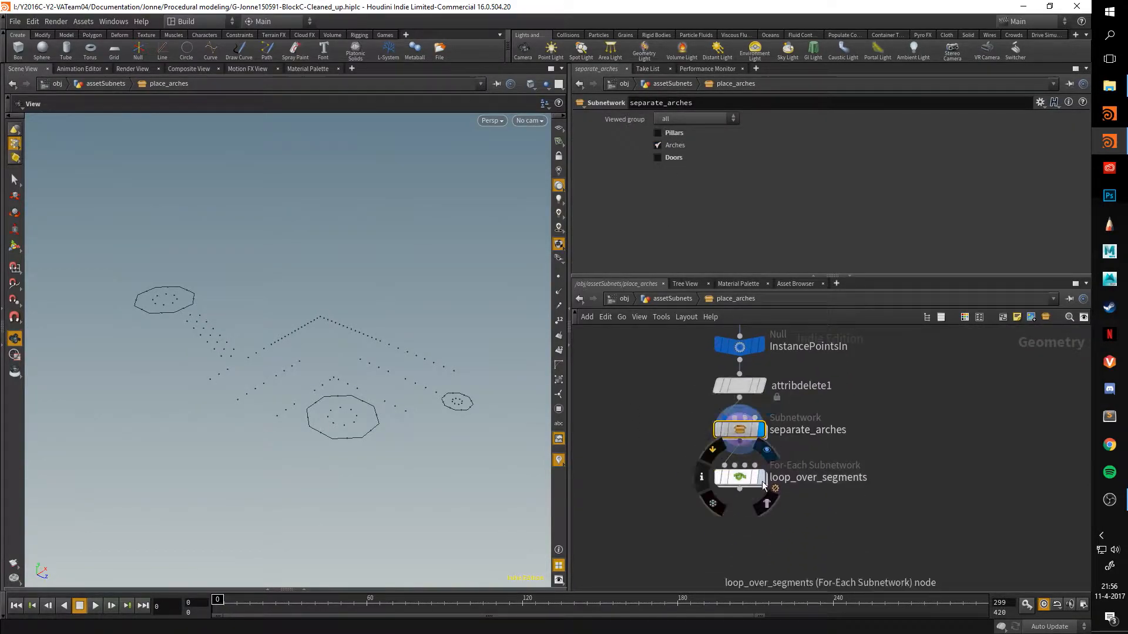
left_click(766, 451)
left_click(744, 481)
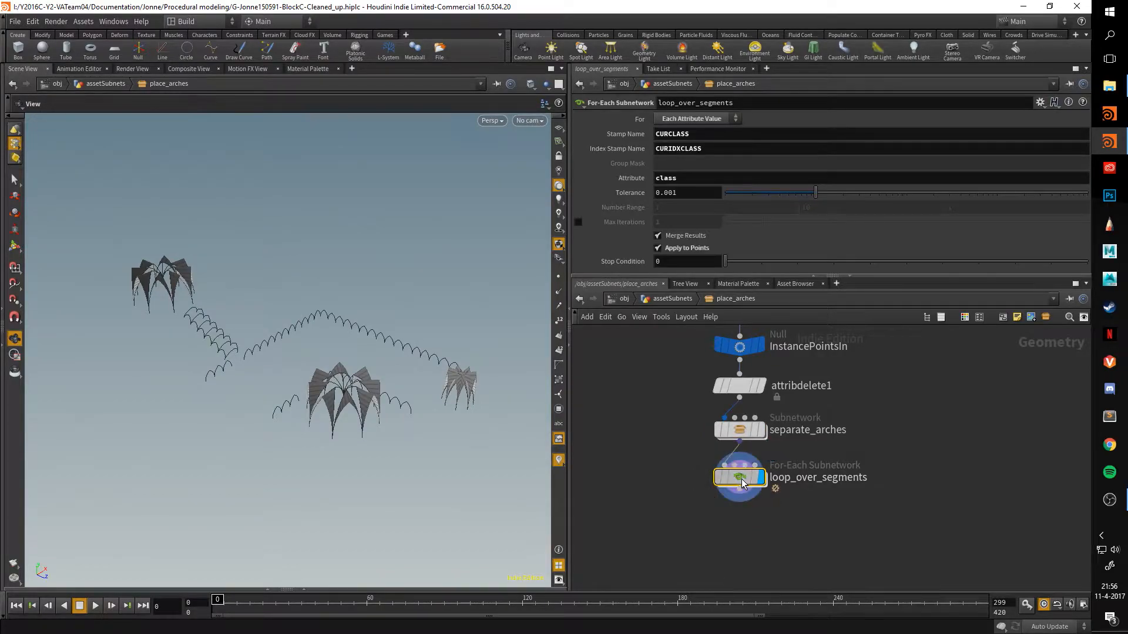
Open loop_over_segments and examine its corridor, roundRoom, square and multi-square subnetworks feeding the type switch.
double_click(741, 479)
middle_click_drag(728, 541, 722, 464)
right_click_drag(722, 464, 780, 452)
middle_click_drag(860, 501, 729, 501)
mouse_move(688, 453)
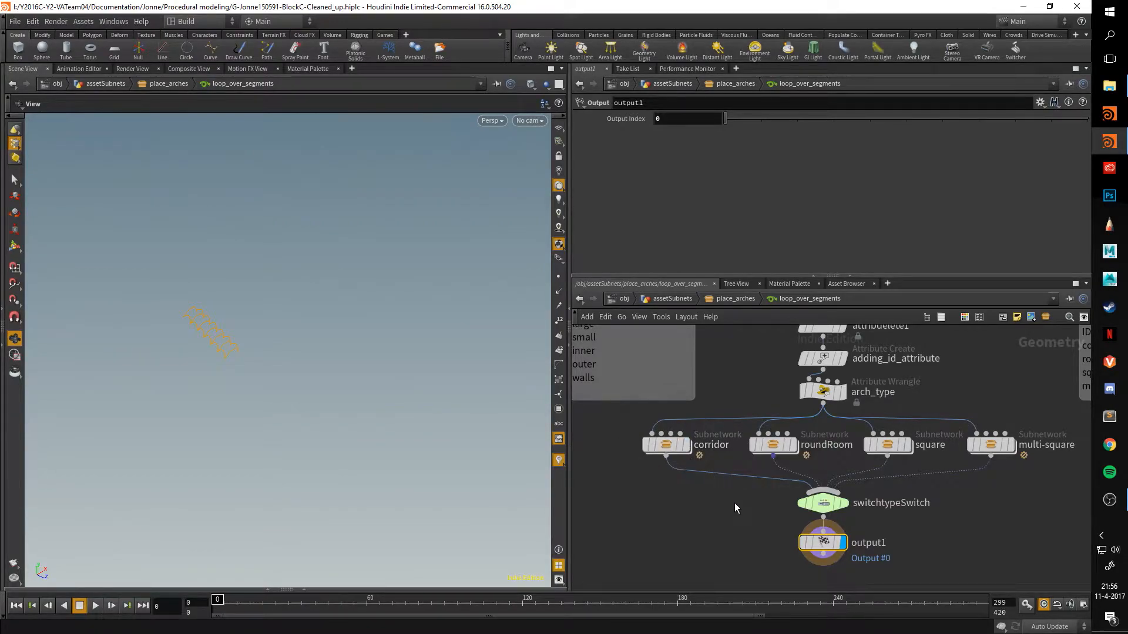
middle_click_drag(734, 503, 707, 496)
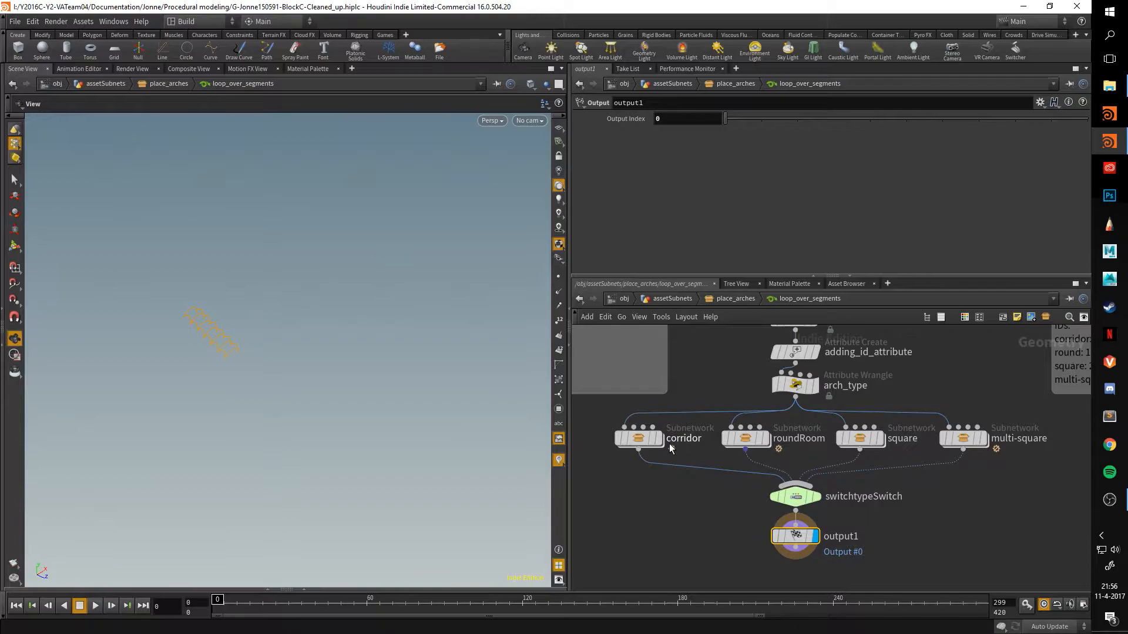
middle_click_drag(915, 503, 888, 495)
Return to place_arches and enable Max Iterations of 1 on loop_over_segments to isolate one room.
left_click(734, 298)
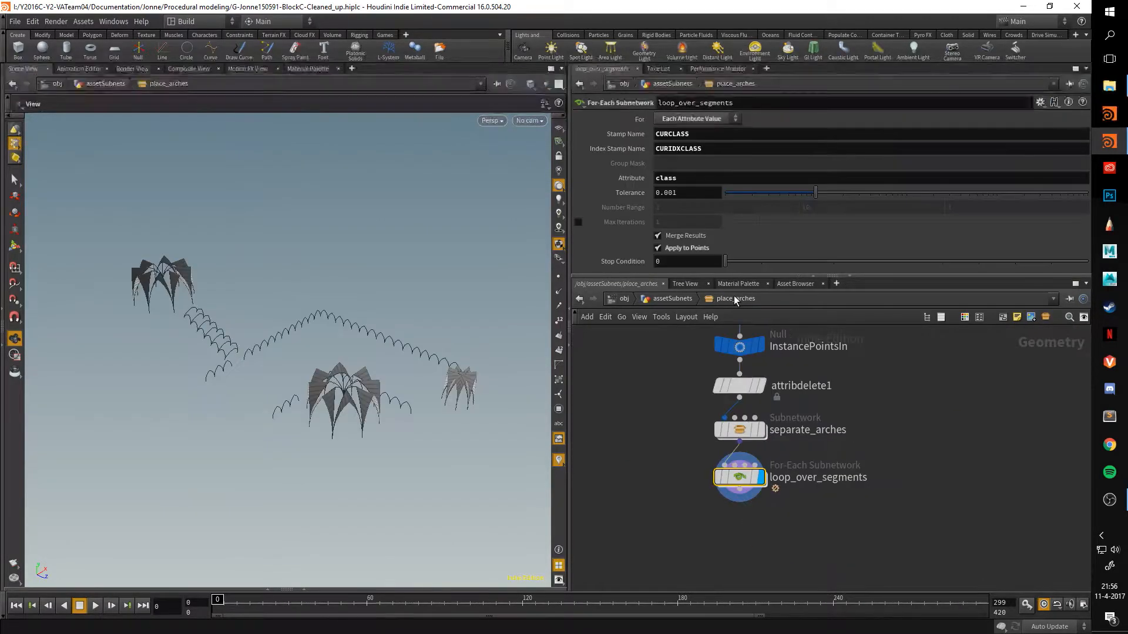
left_click(579, 223)
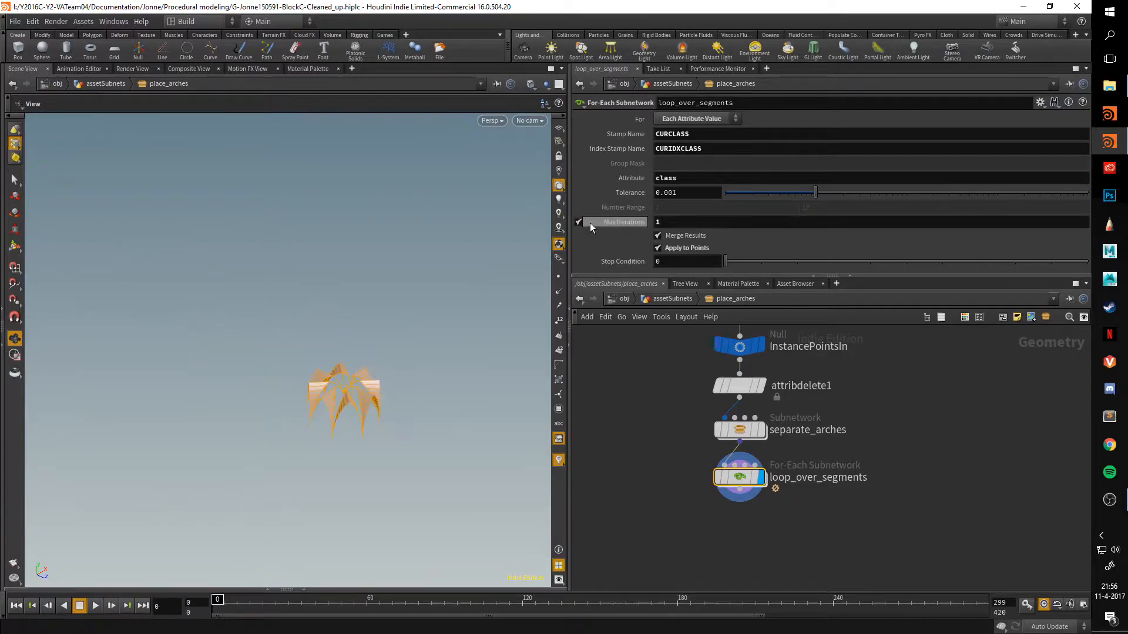
scroll(370, 358, "up", 3)
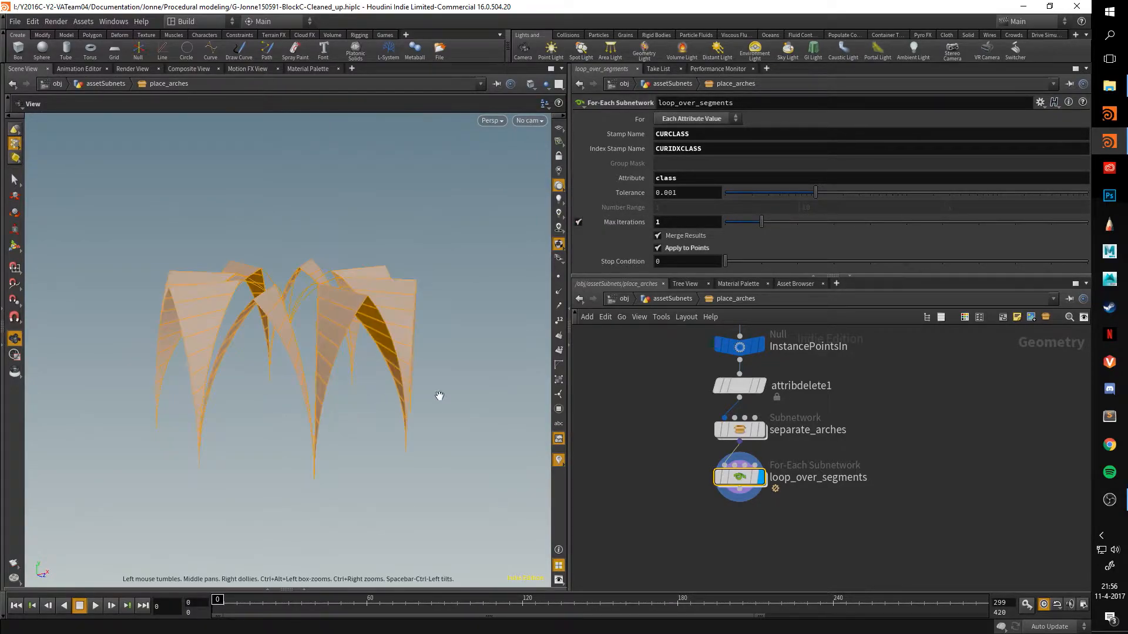
Open the roundRoom subnetwork inside loop_over_segments and frame its arches in the viewport.
double_click(739, 478)
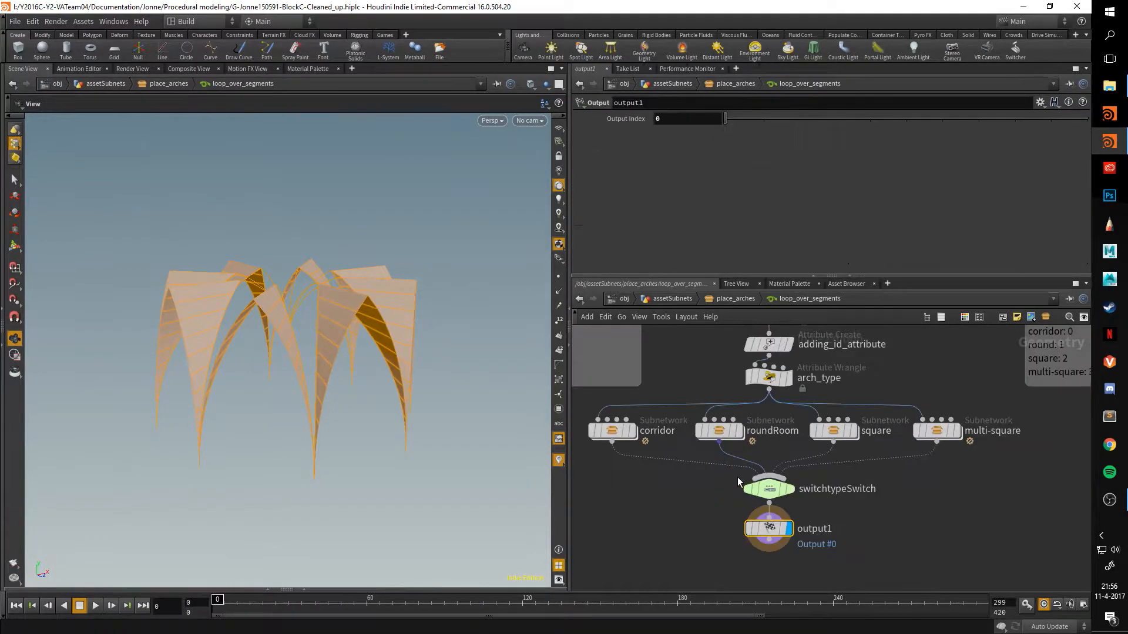
double_click(728, 437)
middle_click_drag(781, 467, 674, 408)
scroll(714, 446, "up", 3)
scroll(675, 408, "down", 2)
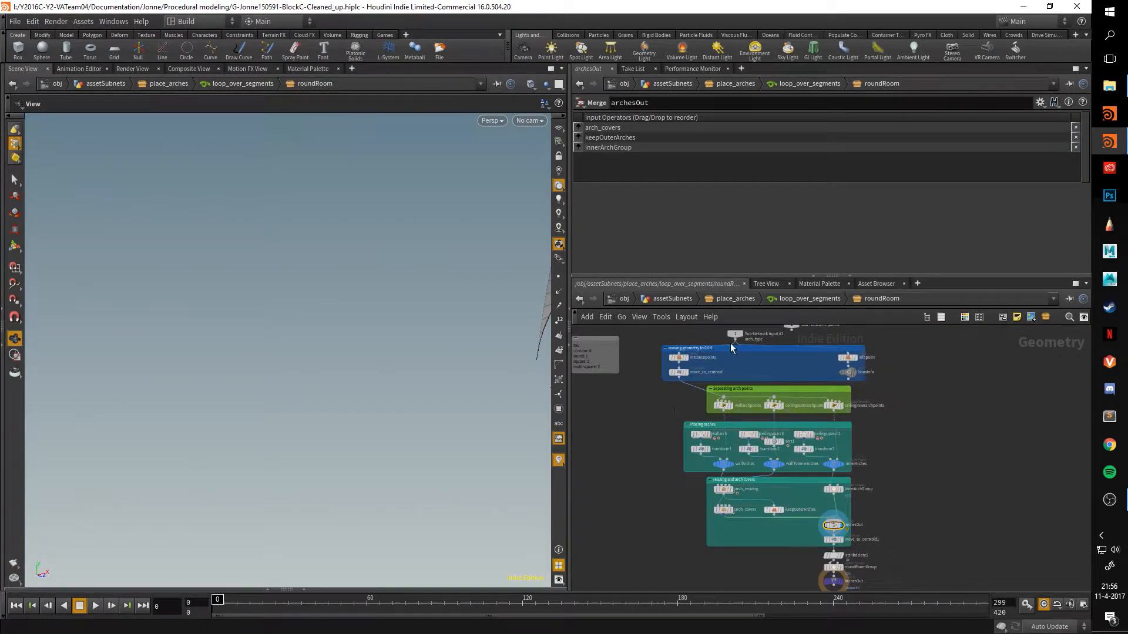
scroll(672, 394, "up", 2)
key("space+g")
left_click_drag(448, 350, 453, 372)
scroll(675, 388, "up", 3)
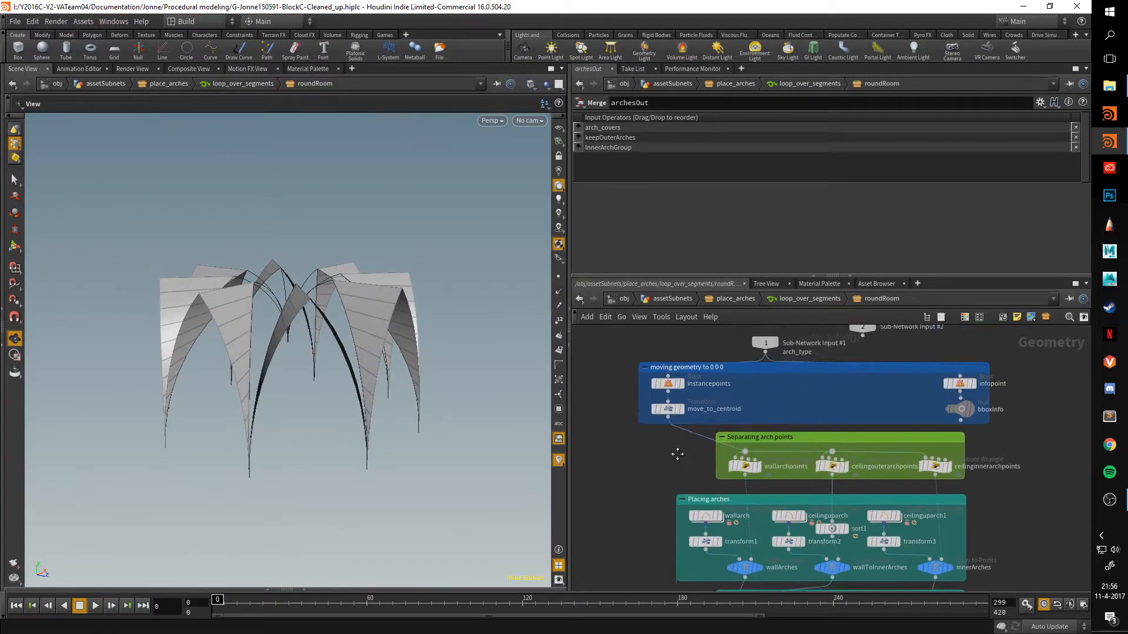
Turn on the viewport reference grid and compare the points of instancepoints with those of move_to_centroid.
left_click(680, 412)
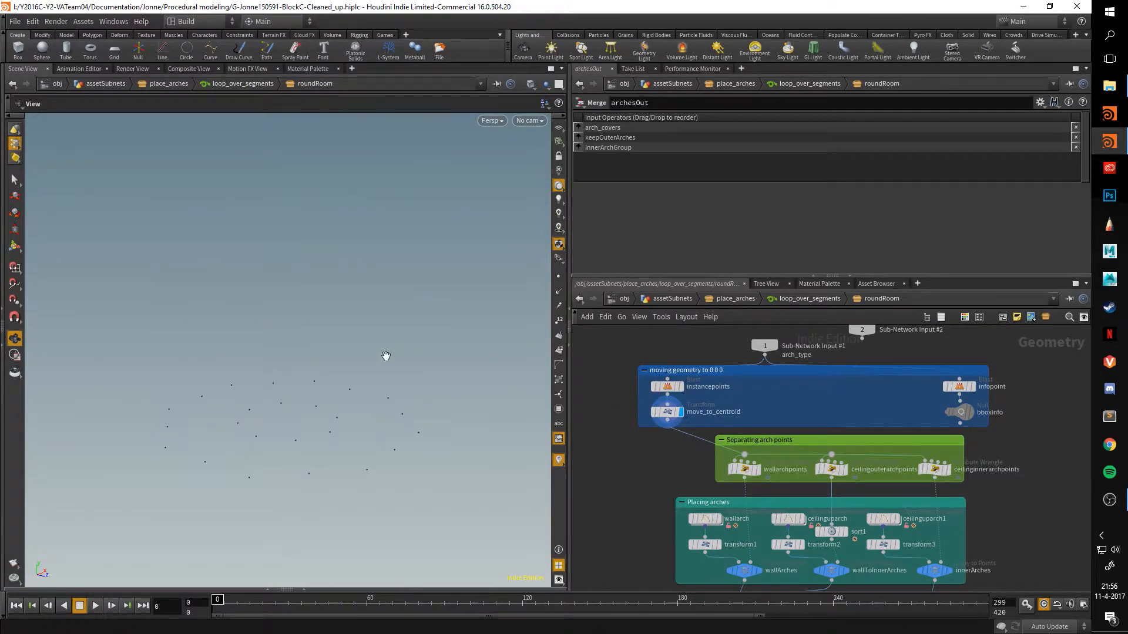
left_click(558, 129)
right_click_drag(473, 292, 217, 284)
left_click_drag(217, 284, 376, 399)
mouse_move(676, 396)
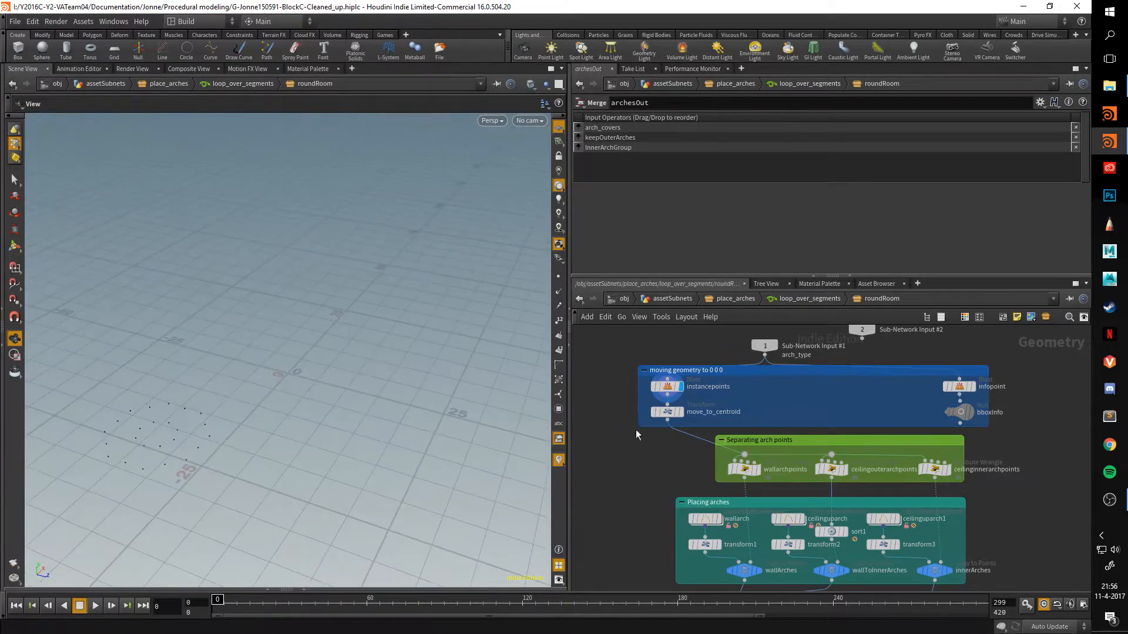
left_click(682, 411)
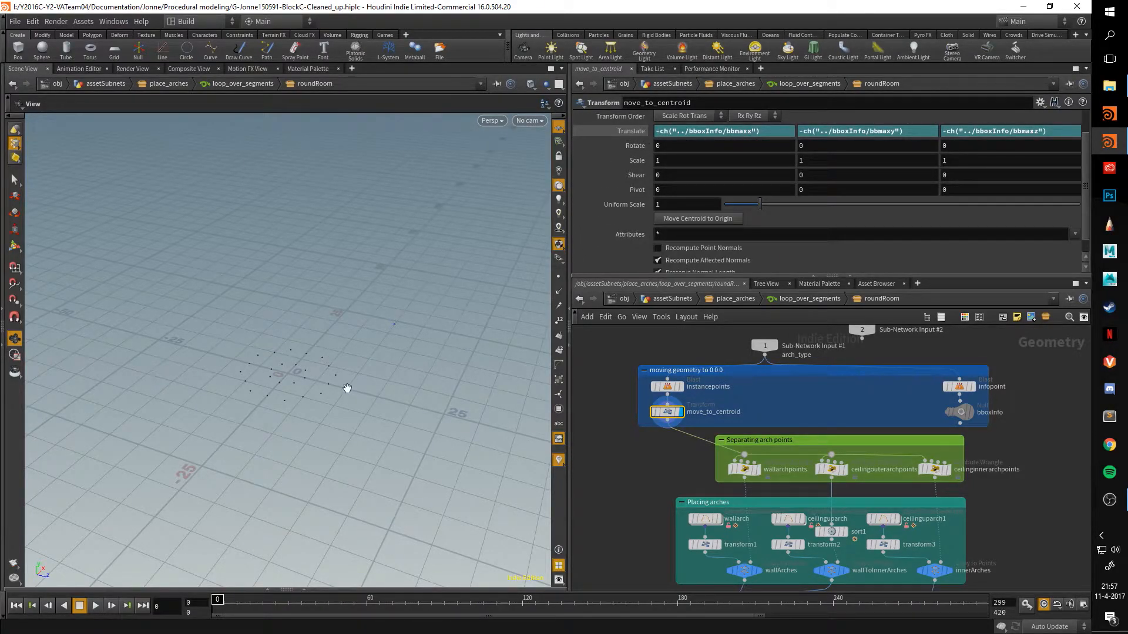
Display the bboxInfo null and turn on point display in the viewport to inspect the room's info point.
scroll(614, 462, "up", 2)
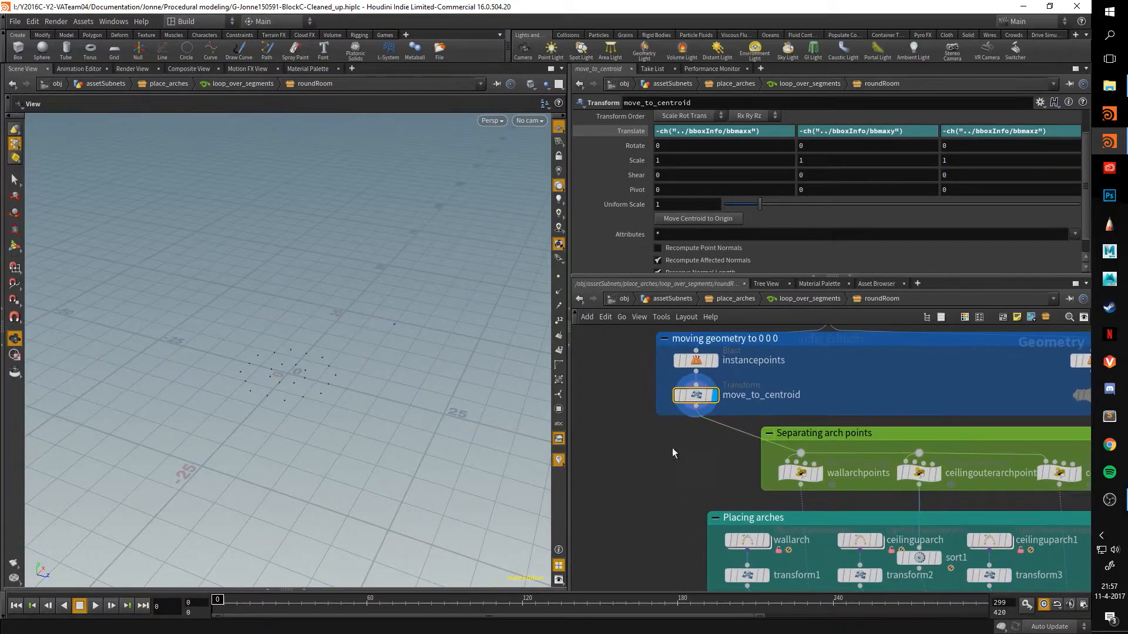
middle_click_drag(697, 448, 509, 469)
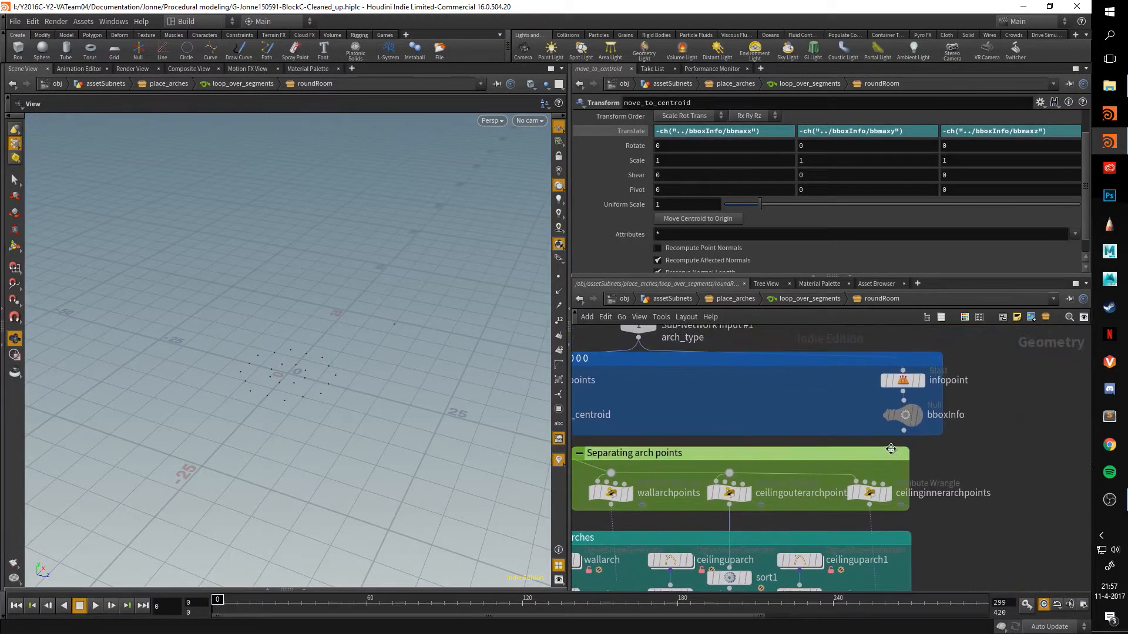
left_click(907, 417)
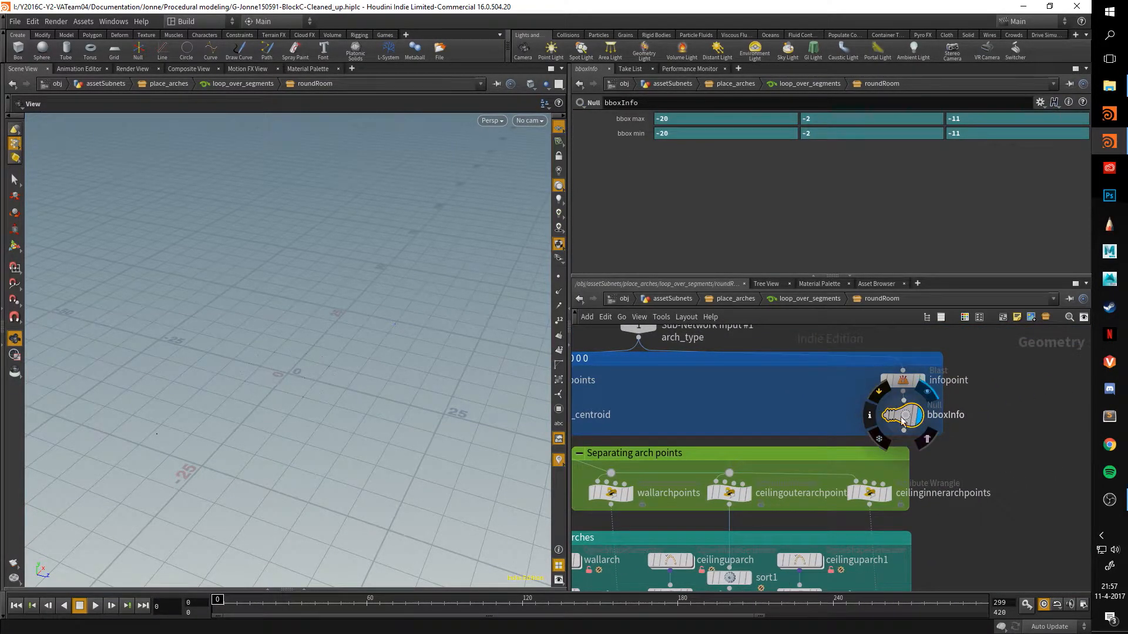
left_click(923, 435)
left_click(559, 277)
left_click_drag(428, 356, 255, 393)
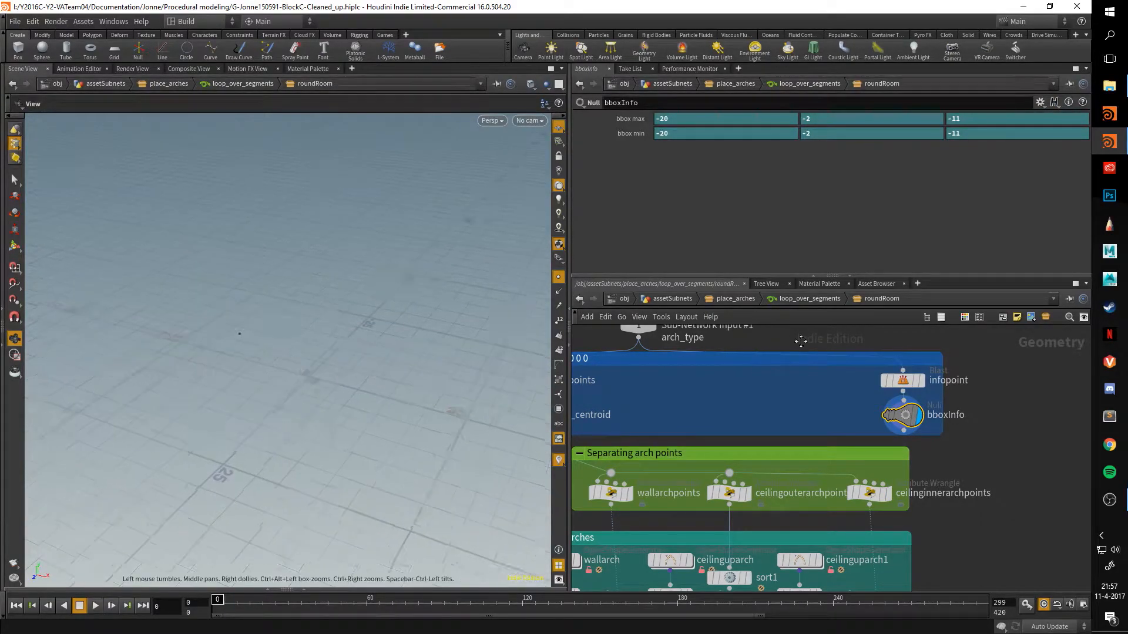
Display the move_to_centroid transform to view the instance points relocated to the origin.
middle_click_drag(788, 339, 1003, 353)
left_click(738, 429)
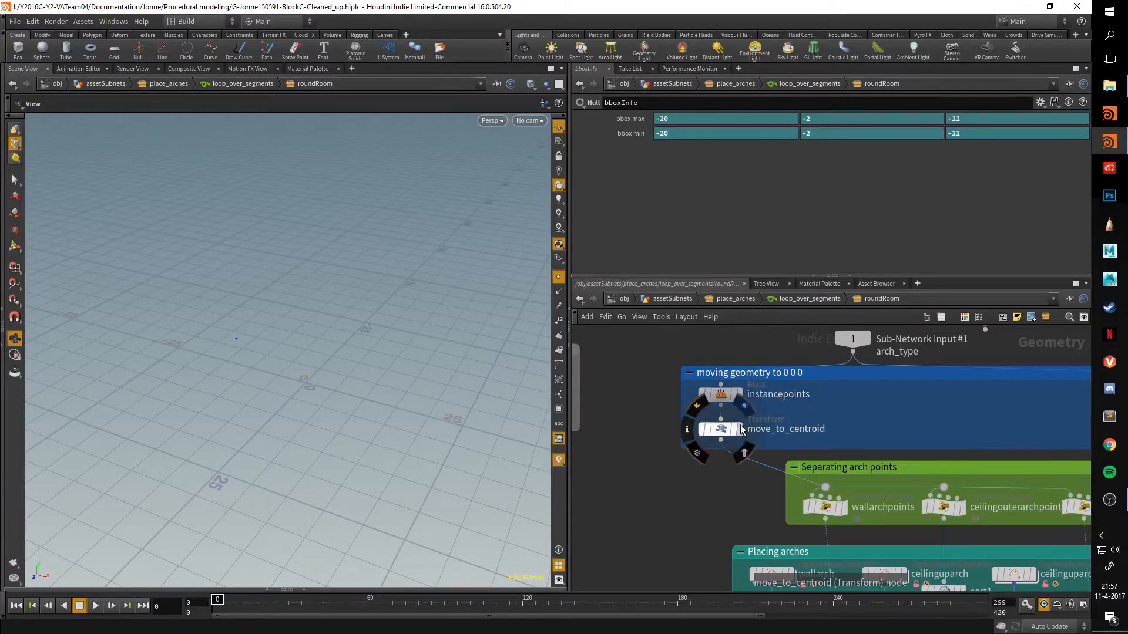
middle_click_drag(641, 508, 558, 447)
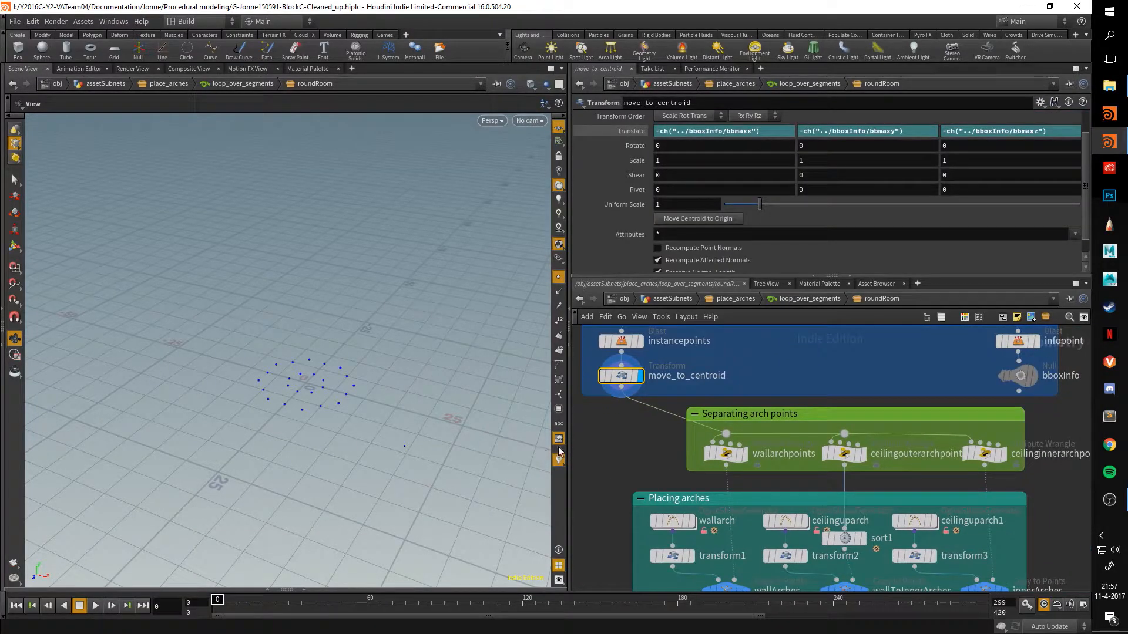
Display the wallarchpoints wrangle and check its points' full type strings in the geometry spreadsheet against the "walls" condition in the code.
left_click(733, 459)
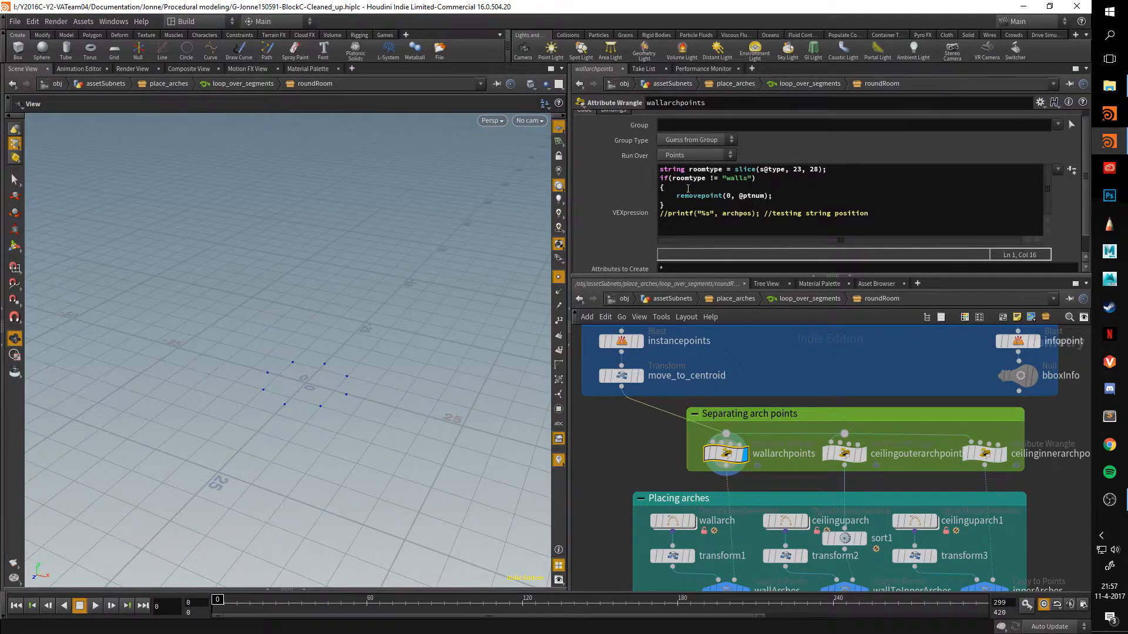
left_click(312, 590)
left_click(193, 587)
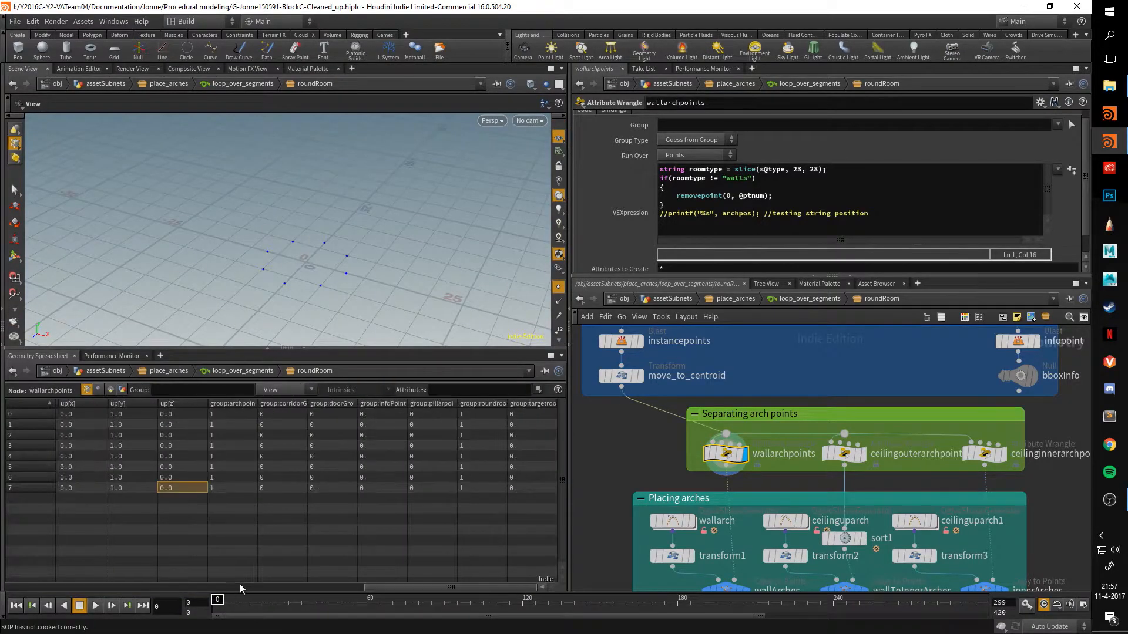
left_click_drag(433, 586, 309, 585)
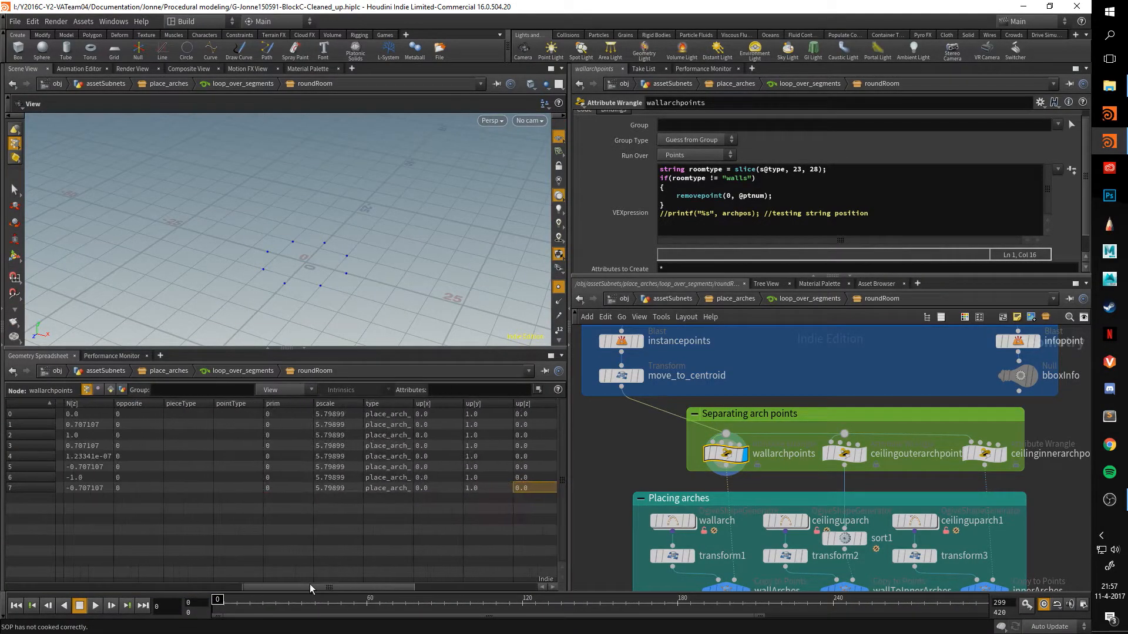
left_click_drag(361, 405, 461, 409)
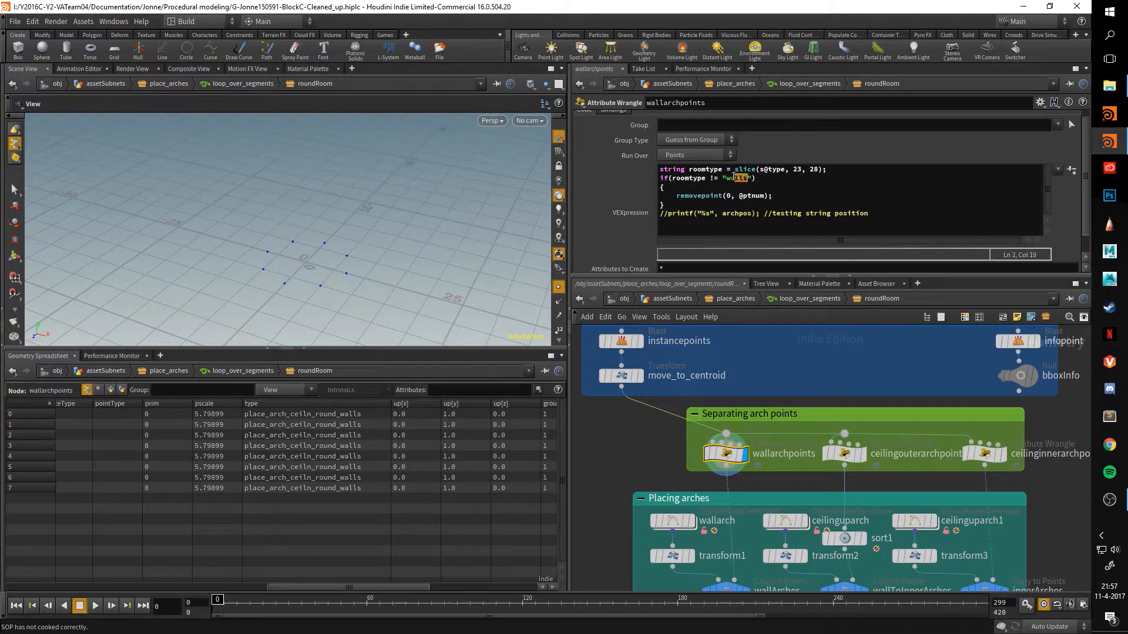
left_click(304, 350)
Display ceilingouterarchpoints and ceilinginnerarchpoints in turn, checking the point height from the side and opening the inner wrangle's code.
middle_click_drag(769, 466, 634, 448)
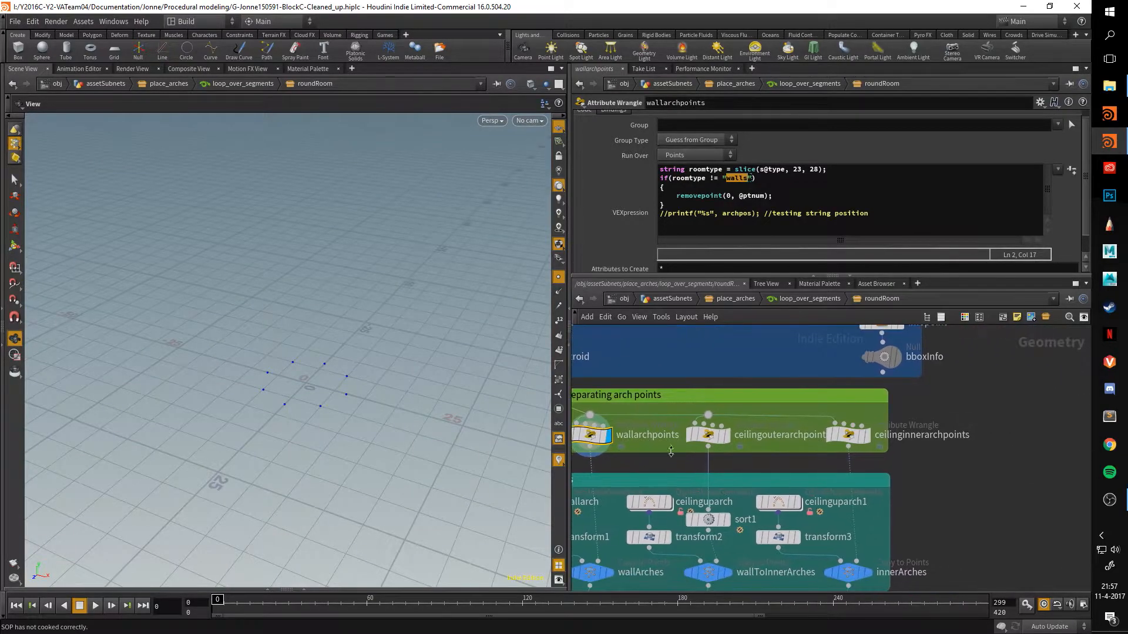
left_click(732, 411)
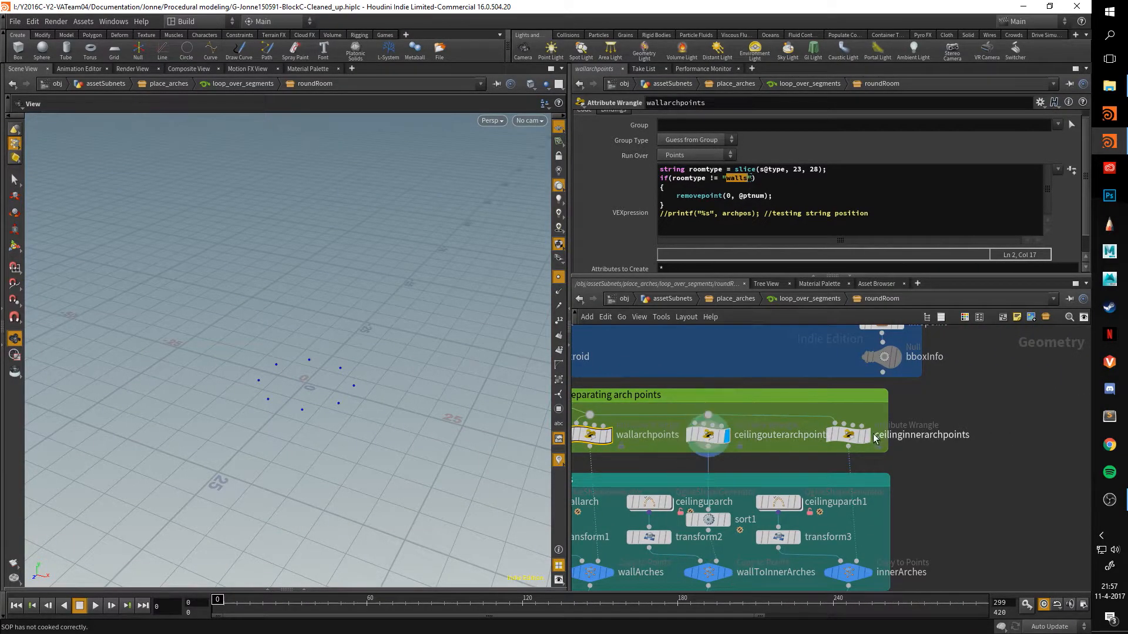
left_click(866, 438)
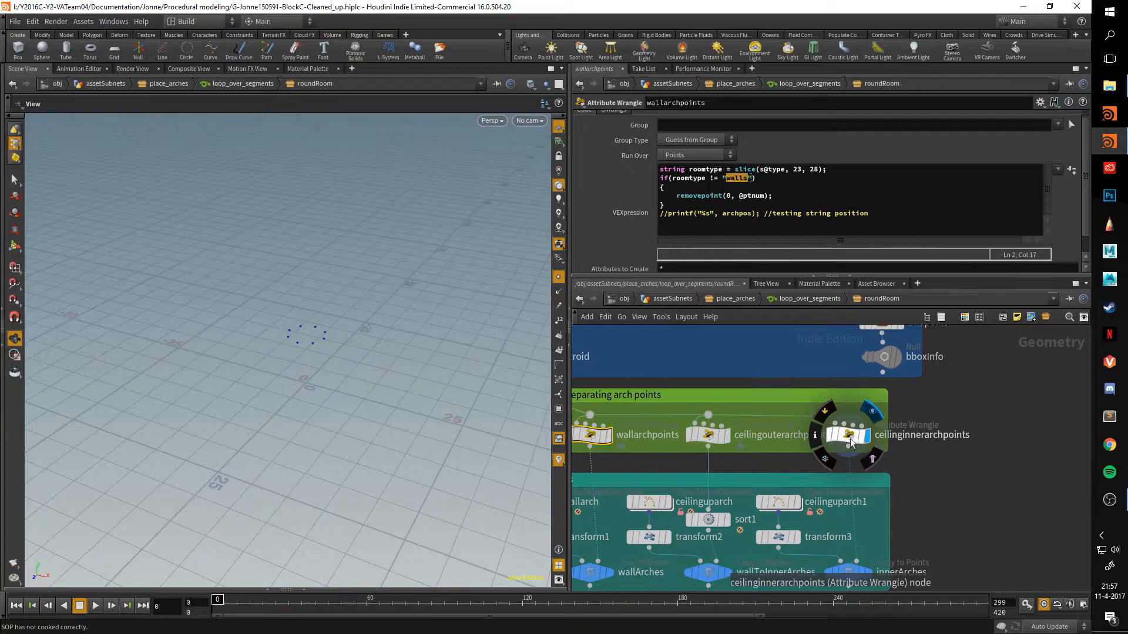
left_click_drag(354, 346, 284, 335)
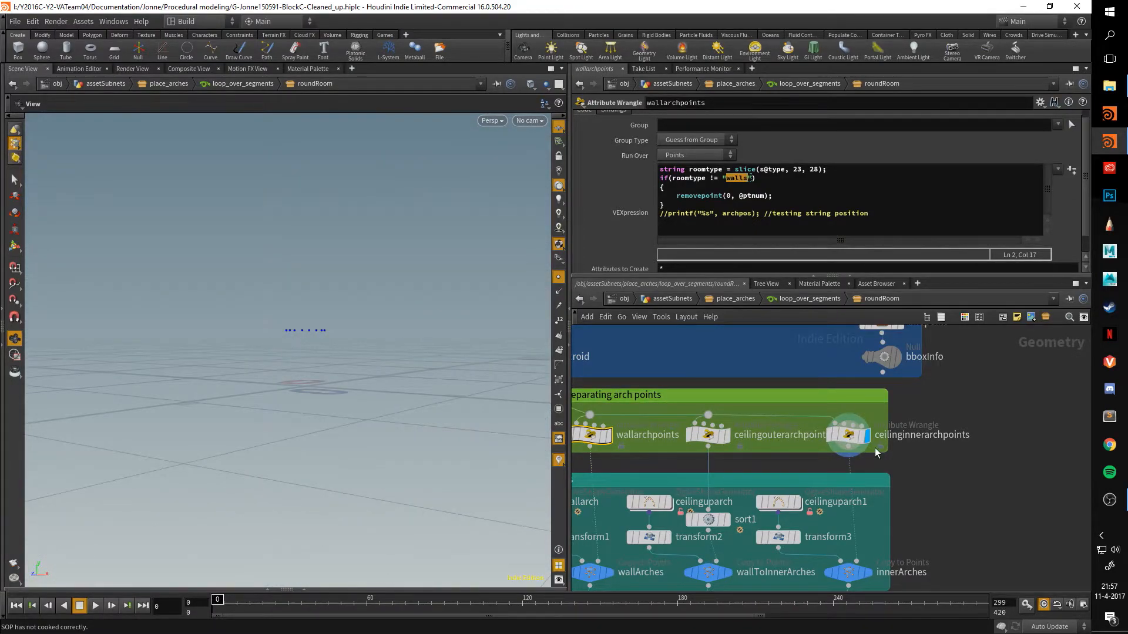
left_click(846, 439)
Display the wallArches, wallToInnerArches and innerArches copy nodes in turn to compare the arch curves each one places.
middle_click_drag(941, 471, 1030, 406)
scroll(987, 428, "down", 1)
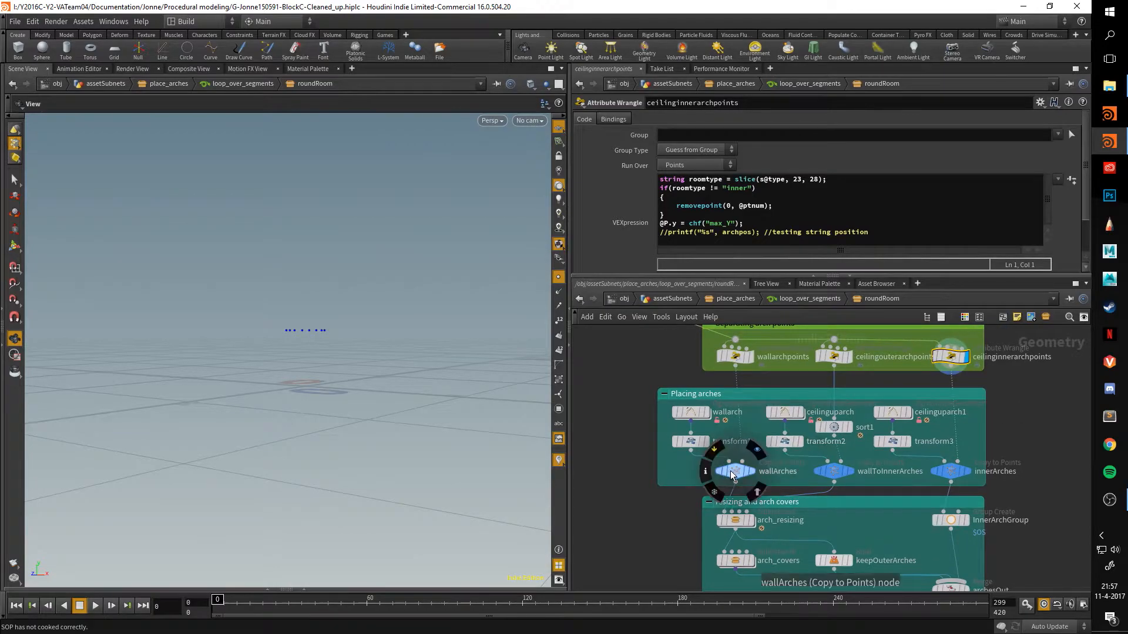
left_click(756, 478)
left_click_drag(511, 433, 425, 416)
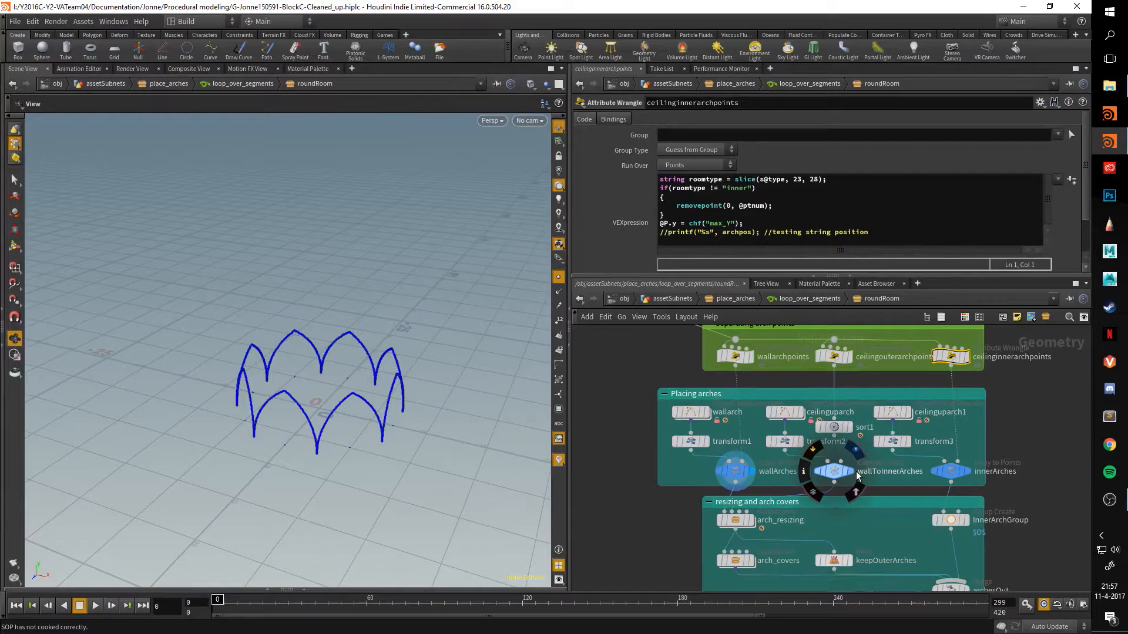
left_click(856, 476)
left_click(972, 474)
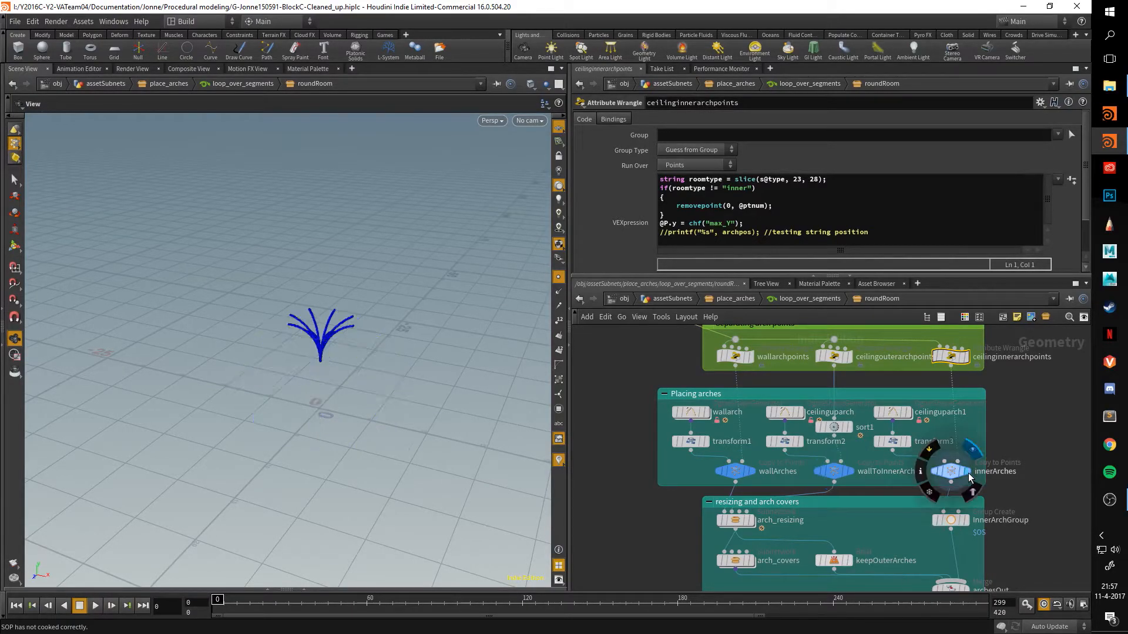
left_click_drag(401, 388, 516, 413)
Display InnerArchGroup and the archesOut merge, and inspect the combined round room arches from several angles.
middle_click_drag(1059, 541, 1034, 478)
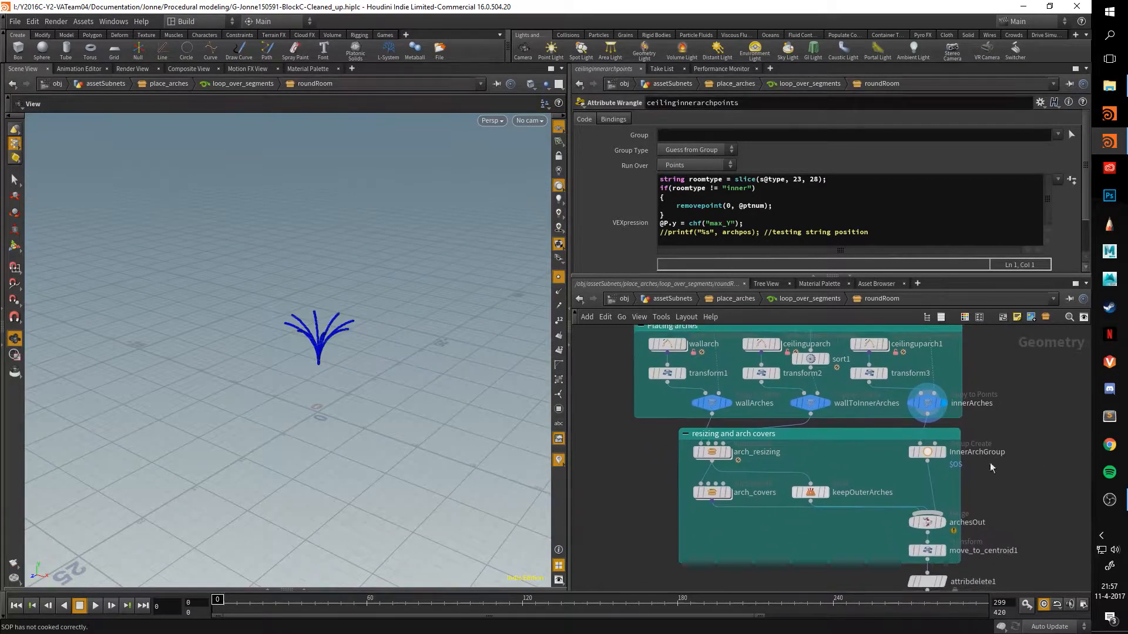
left_click(943, 452)
left_click(943, 524)
left_click_drag(376, 385, 310, 389)
right_click_drag(310, 389, 365, 376)
left_click_drag(365, 376, 227, 331)
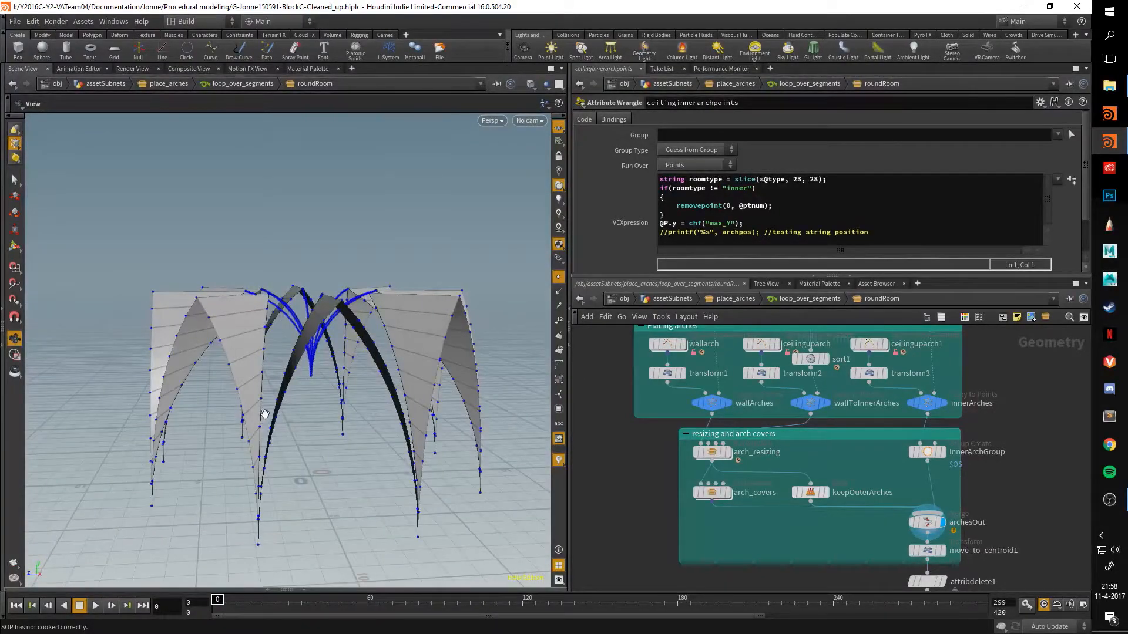
left_click_drag(136, 373, 411, 413)
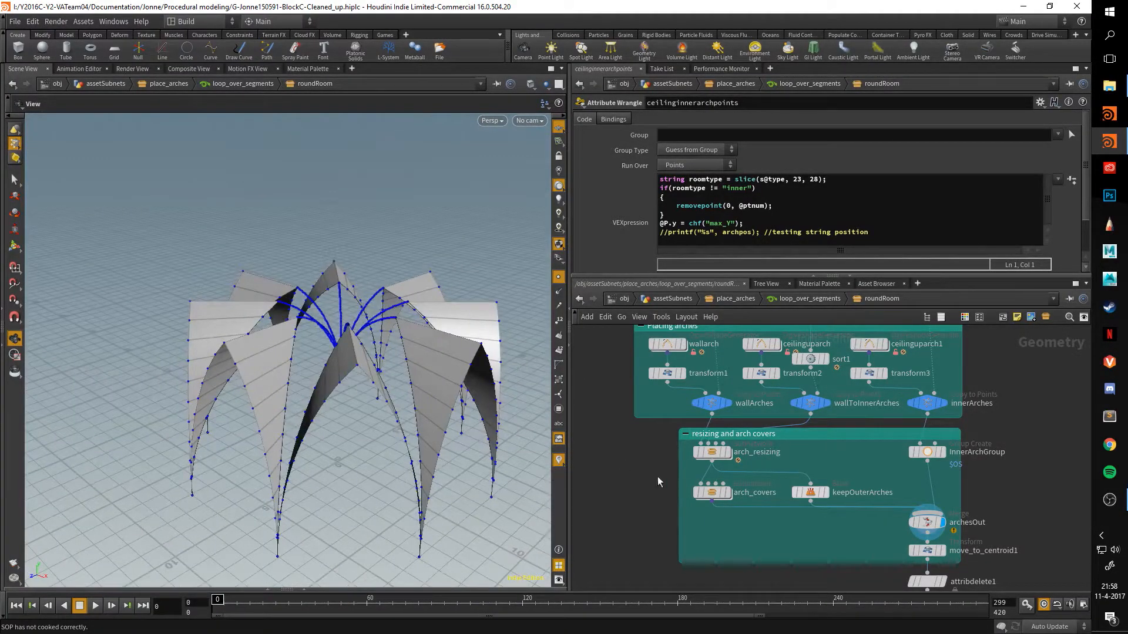
Display arch_covers and arch_resizing, and open the arch_resizing subnetwork to view its merged arch curves.
scroll(629, 465, "up", 3)
left_click(773, 506)
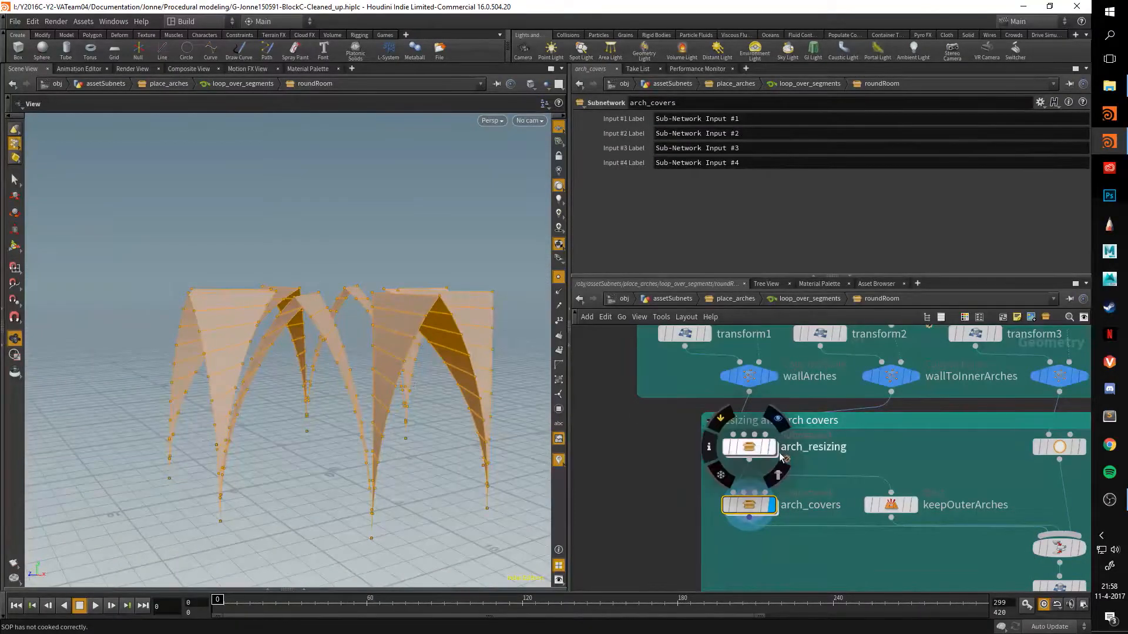
left_click(781, 423)
double_click(750, 449)
left_click_drag(473, 382, 513, 377)
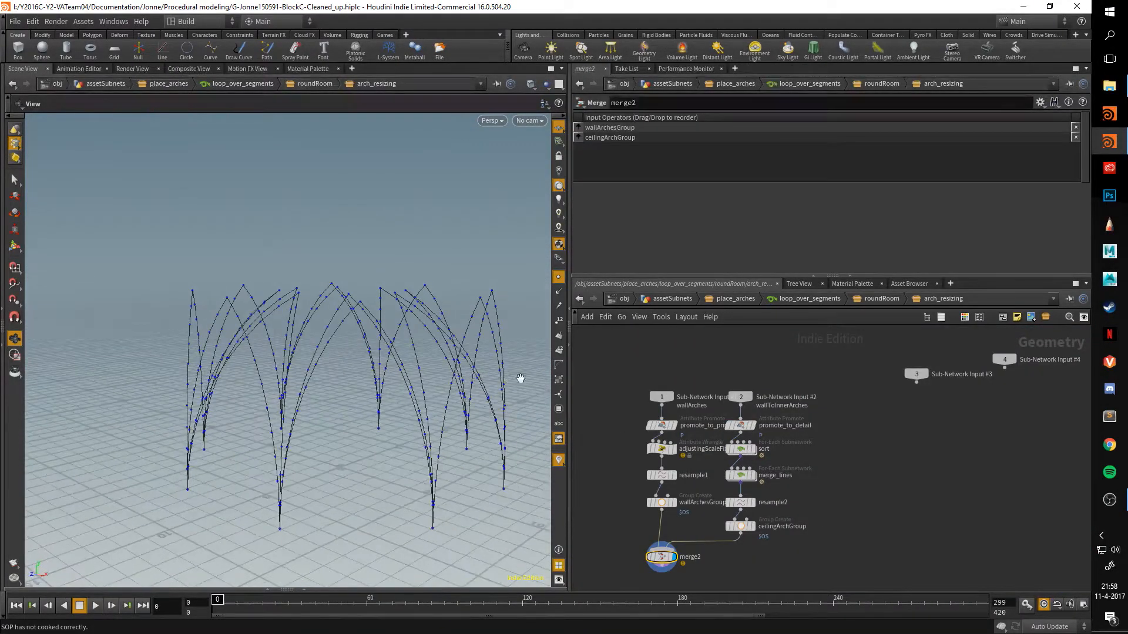
Compare the wall arches of promote_to_prim1 with the wall-to-inner arches of promote_to_detail, viewing the height difference from the side.
scroll(836, 476, "up", 2)
middle_click_drag(837, 476, 921, 474)
left_click(681, 409)
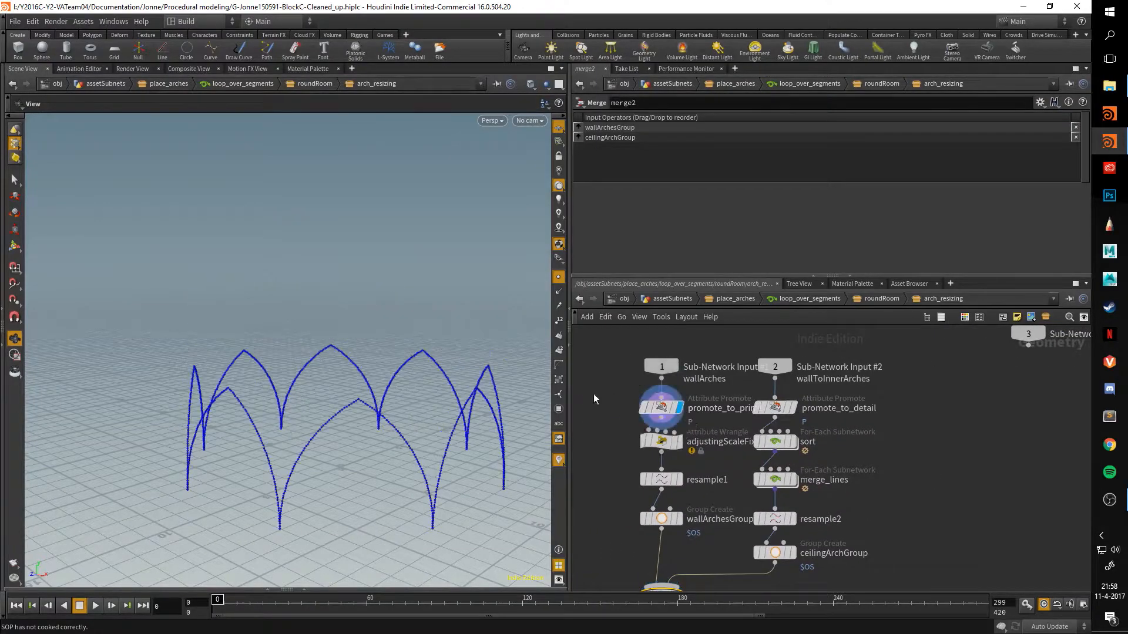
left_click(794, 409)
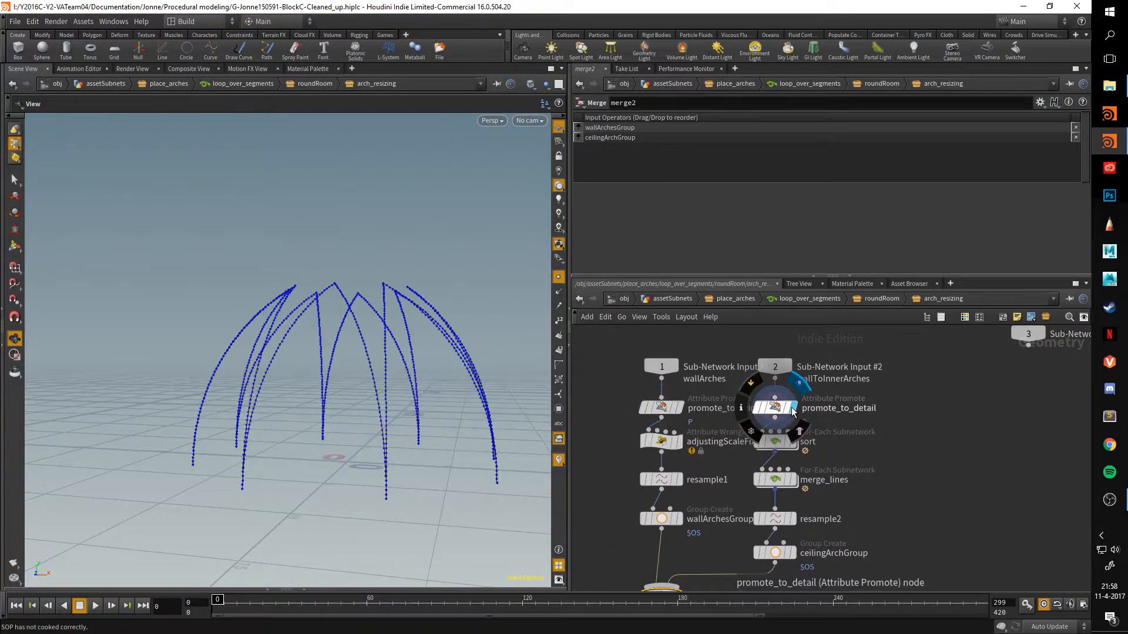
left_click_drag(441, 395, 473, 464)
left_click_drag(433, 408, 166, 405)
mouse_move(280, 332)
left_mouse_down()
mouse_move(340, 396)
mouse_move(355, 445)
mouse_move(288, 335)
left_mouse_up()
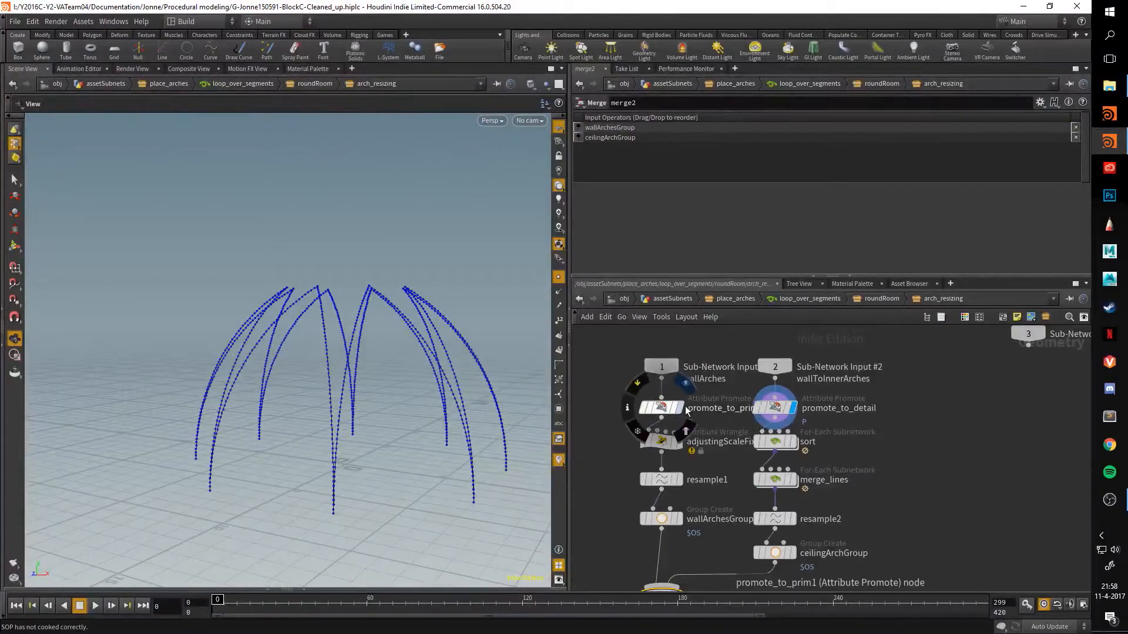
left_click(679, 407)
left_click_drag(397, 390, 452, 398)
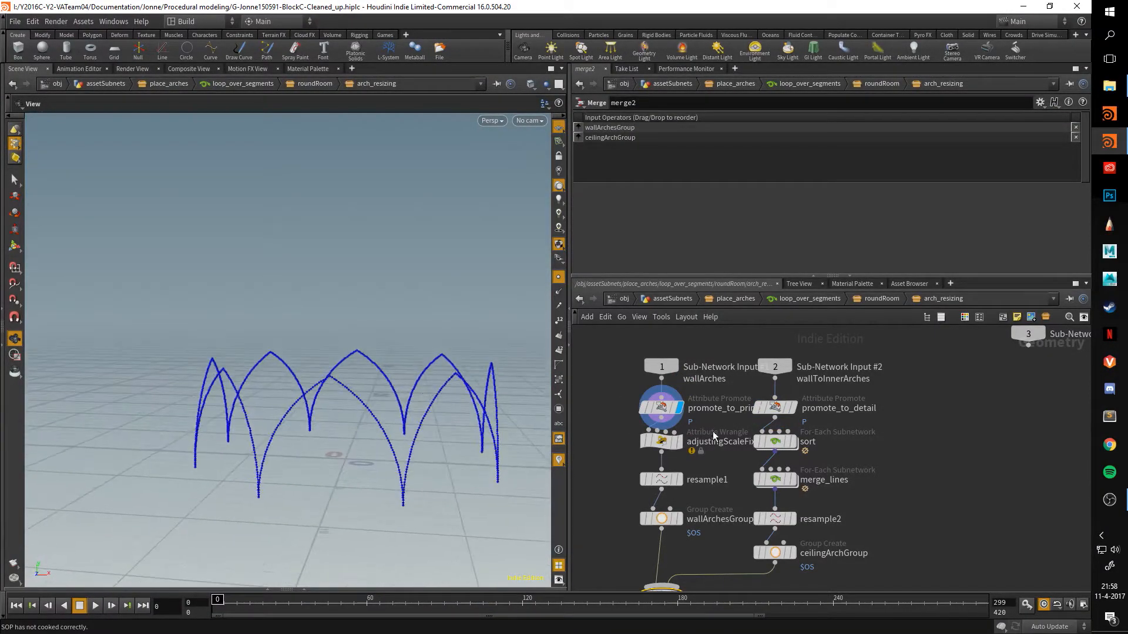
Display the adjustingScaleFix wrangle with its code and view how it rescales the wall arches.
middle_click_drag(893, 519, 901, 486)
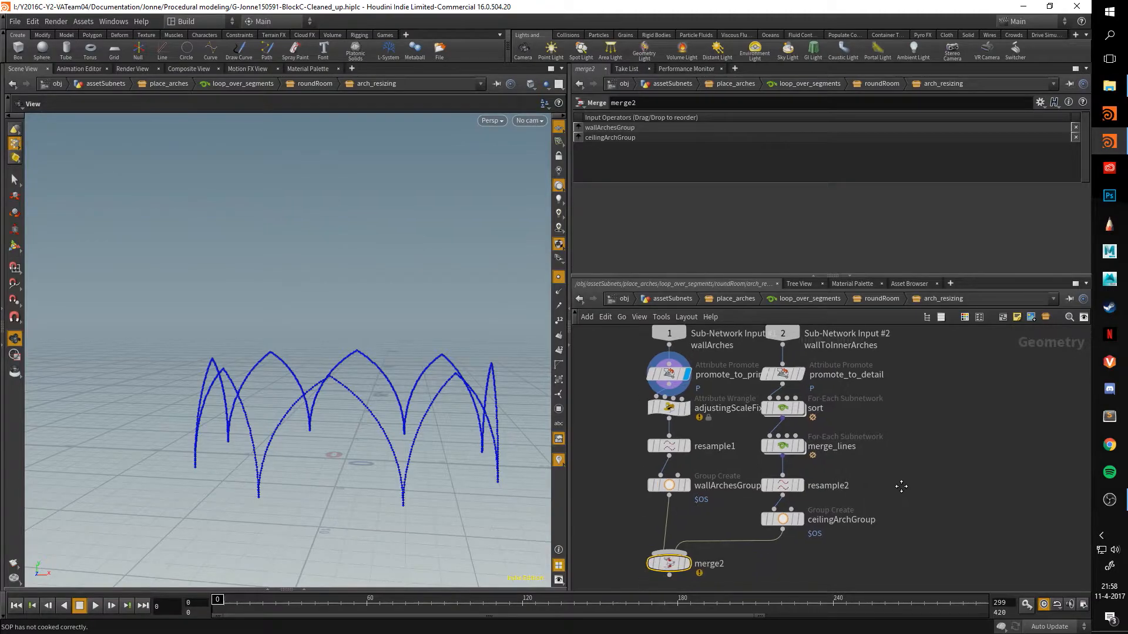
left_click(685, 408)
left_click(669, 407)
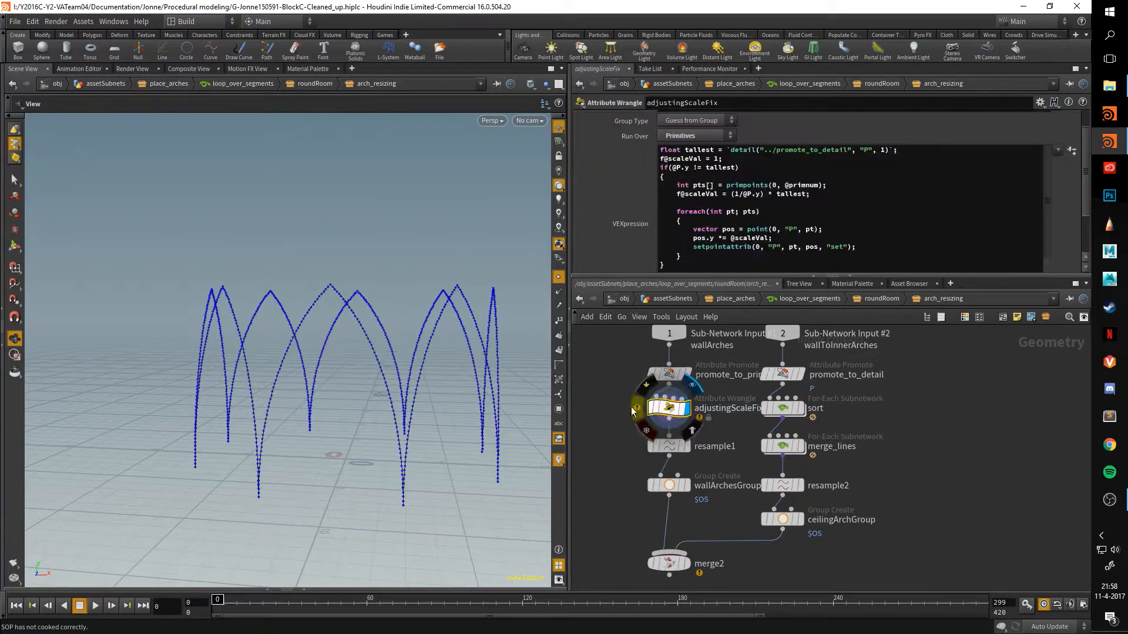
Display promote_to_detail with its promotion settings and inspect the tops of the wall-to-inner arches.
left_click(790, 374)
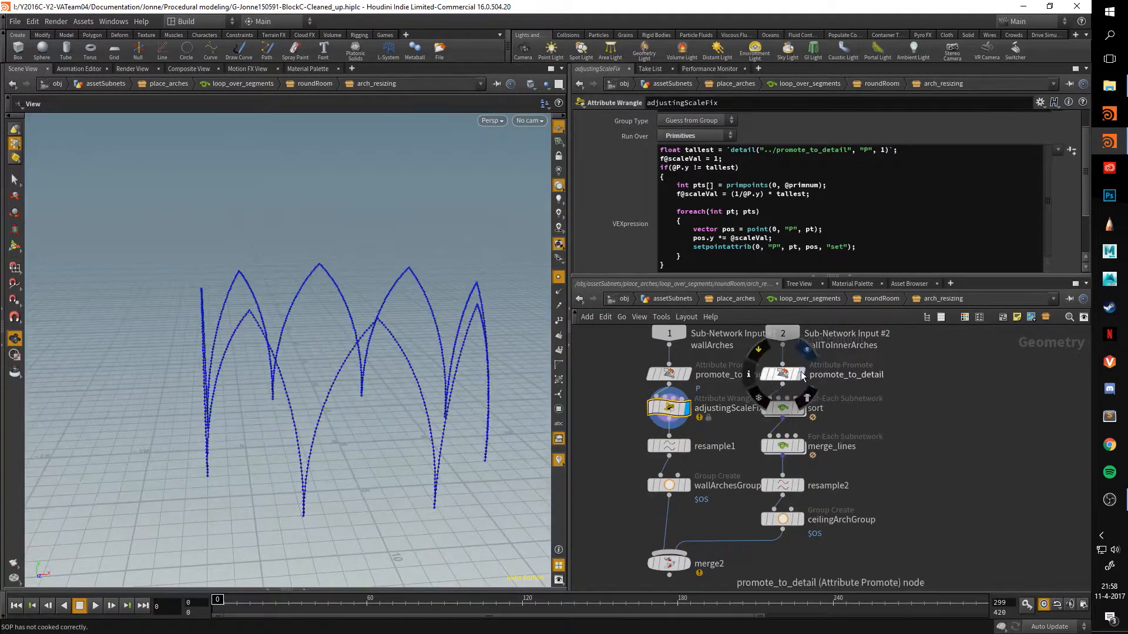
left_click(785, 375)
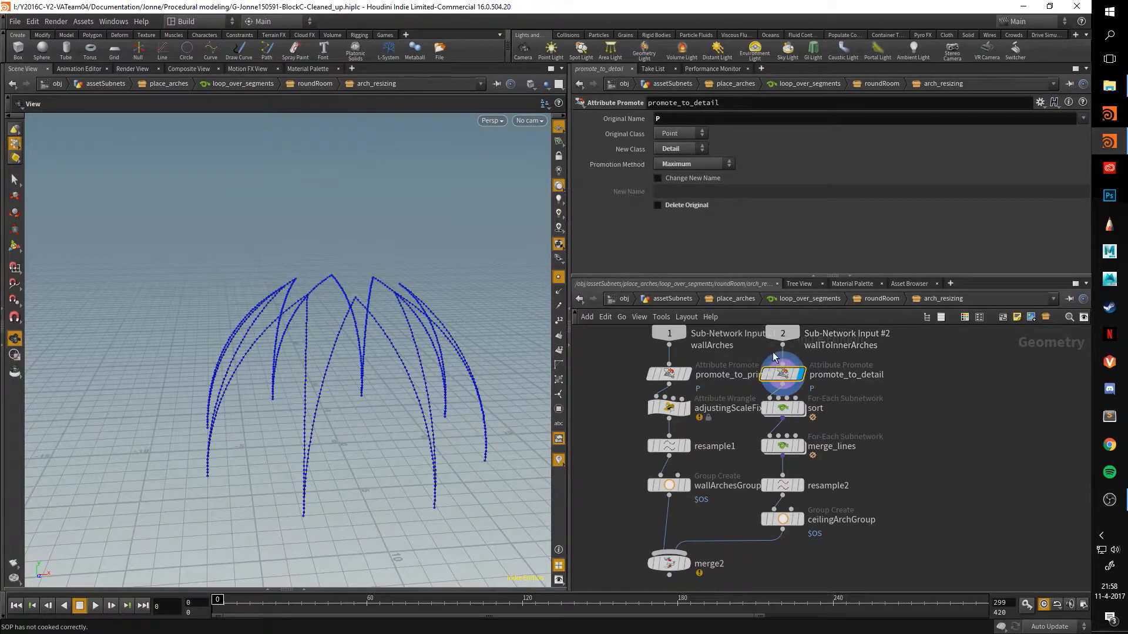
left_click_drag(467, 333, 275, 288)
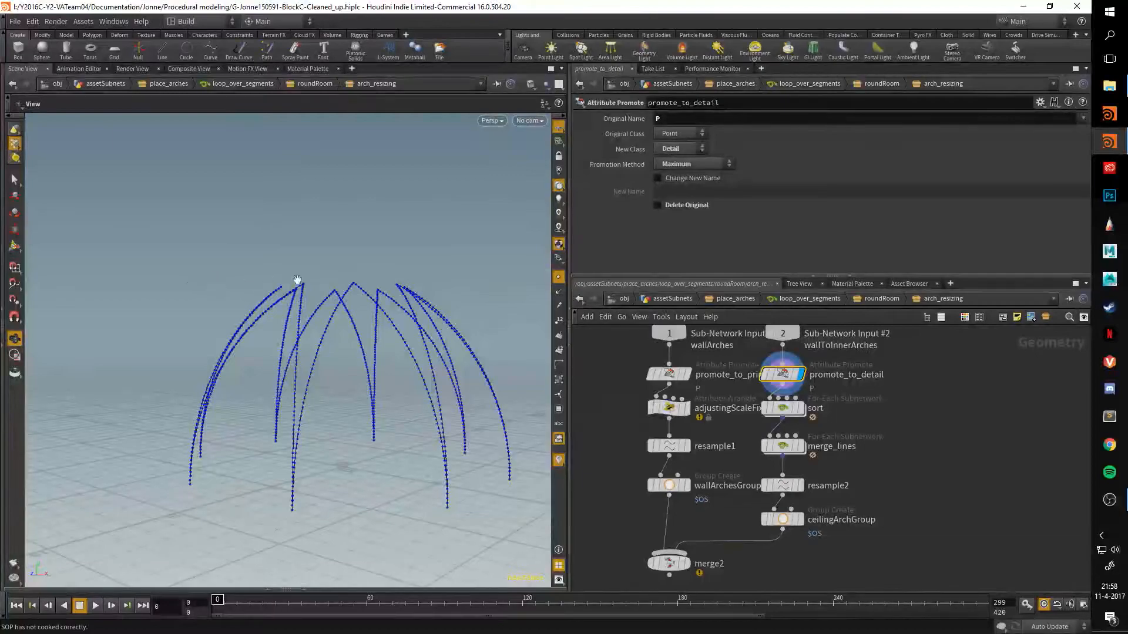
left_click_drag(395, 274, 241, 265)
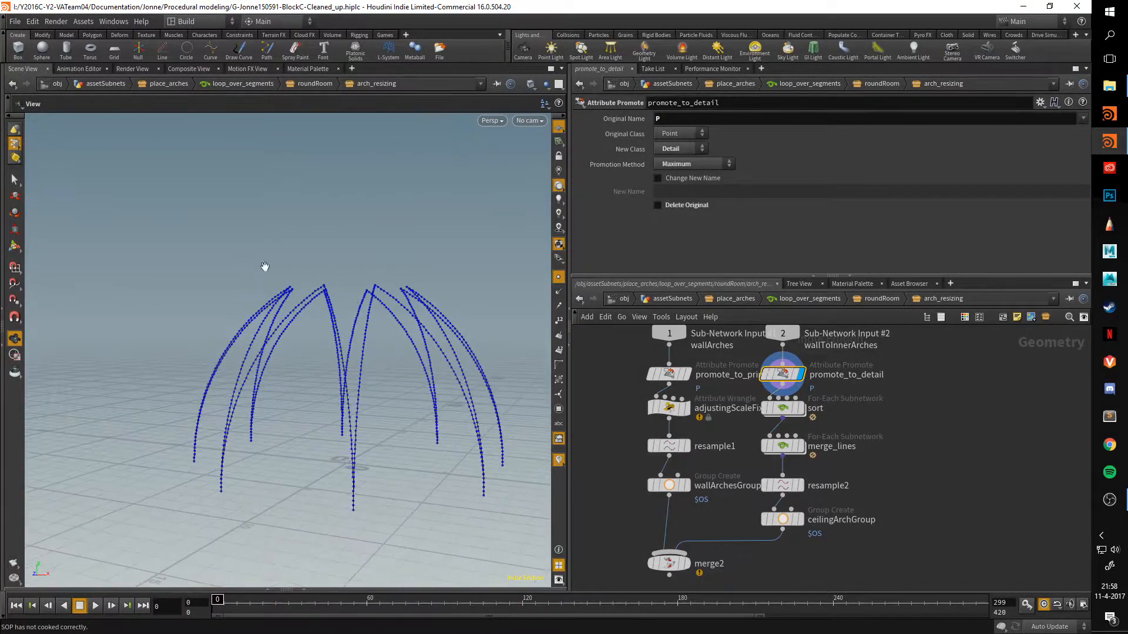
Display promote_to_prim1 with its settings, turn on primitive numbers in the viewport and inspect each wall arch's peak.
left_click(664, 374)
left_click(685, 374)
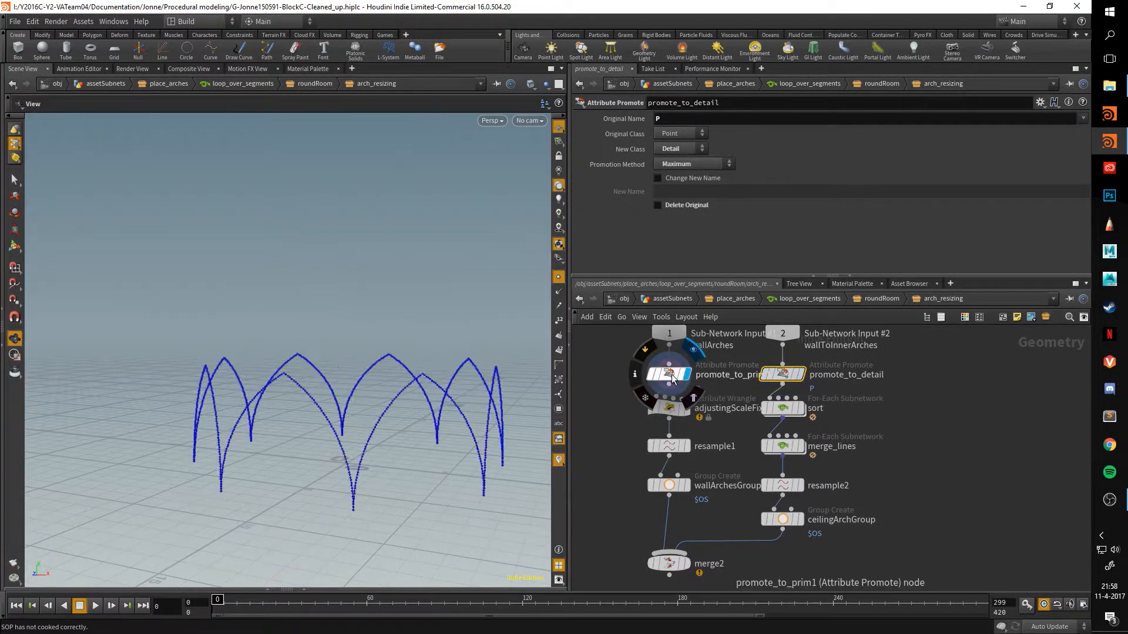
left_click_drag(441, 390, 461, 401)
right_click_drag(461, 401, 365, 429)
left_click(558, 353)
left_click_drag(474, 429, 469, 371)
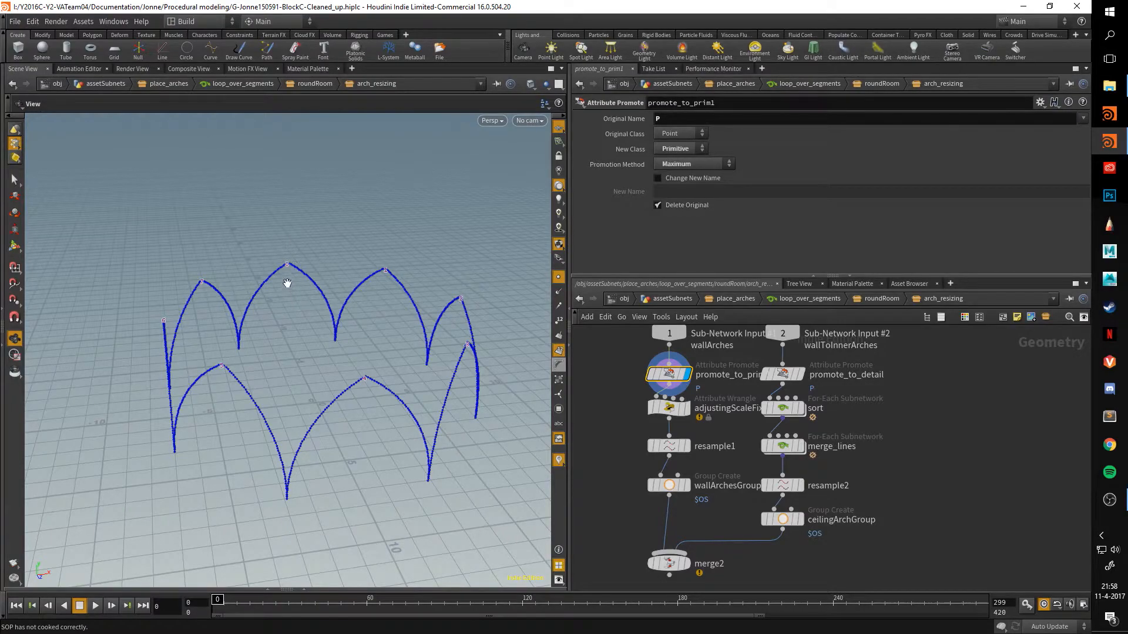
left_click_drag(292, 265, 287, 305)
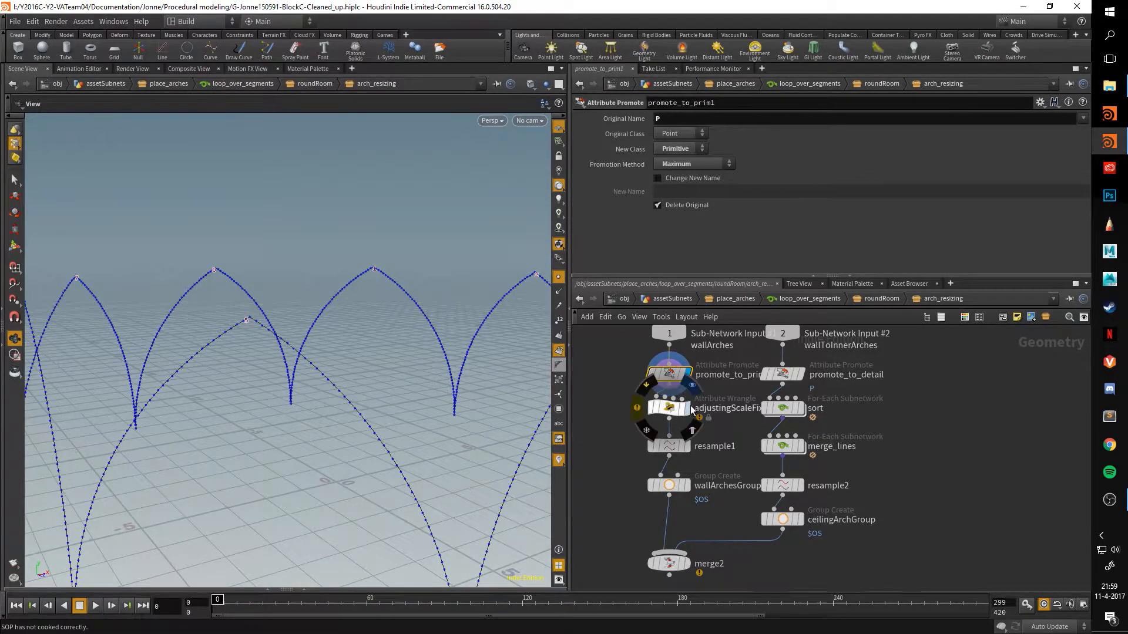
Display adjustingScaleFix again, enlarge the parameter area to read its full VEX code, and view the scaled wall arches.
left_click(687, 407)
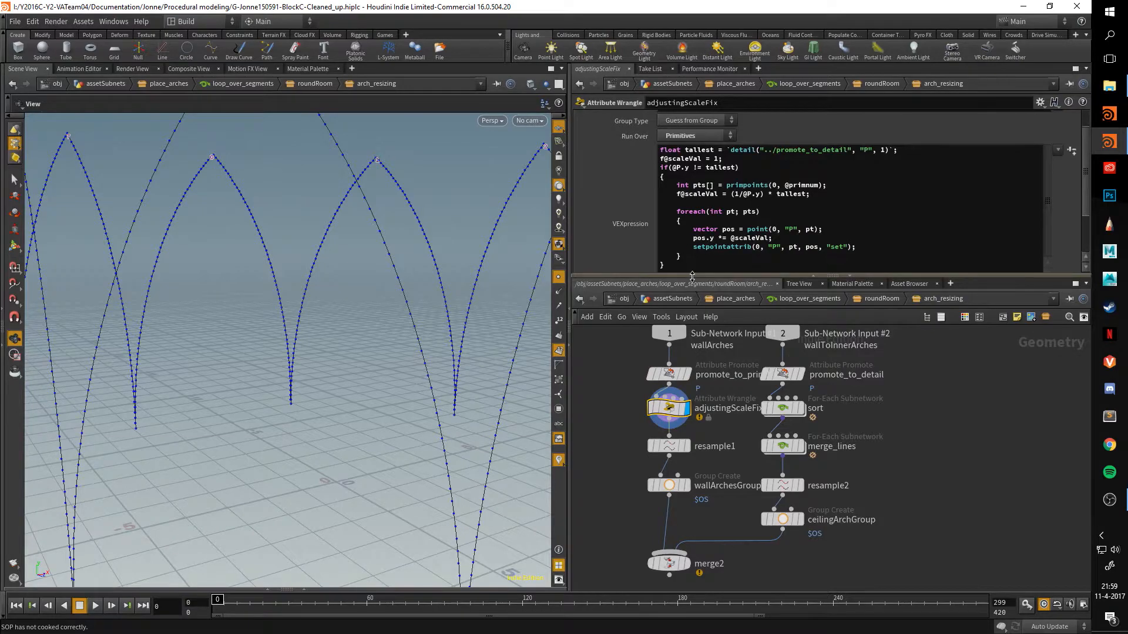
left_click_drag(693, 282, 693, 367)
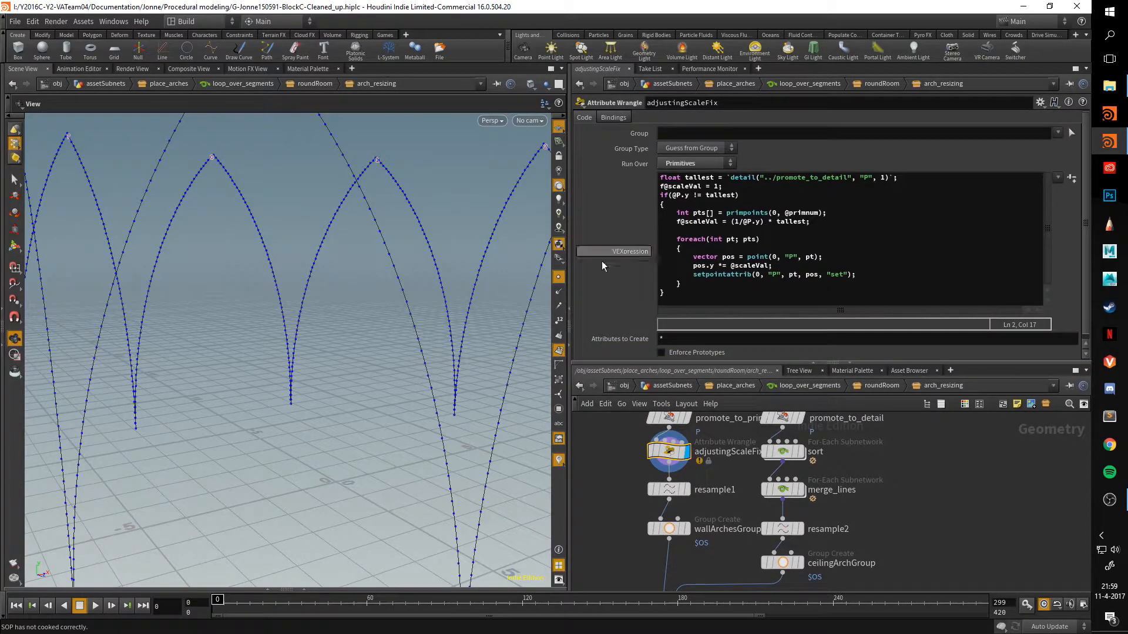
scroll(446, 277, "down", 4)
left_click_drag(446, 276, 420, 319)
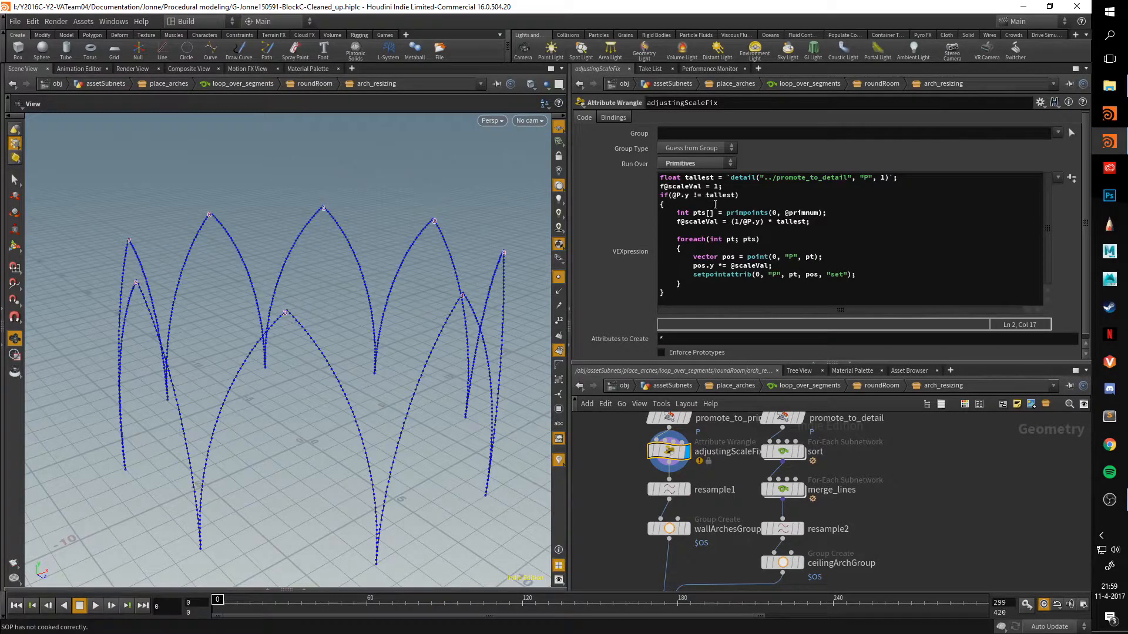
Display promote_to_detail and adjustingScaleFix in turn, reopen the wrangle's VEX code, and compare the arch heights.
middle_click_drag(888, 461, 848, 514)
left_click(770, 489)
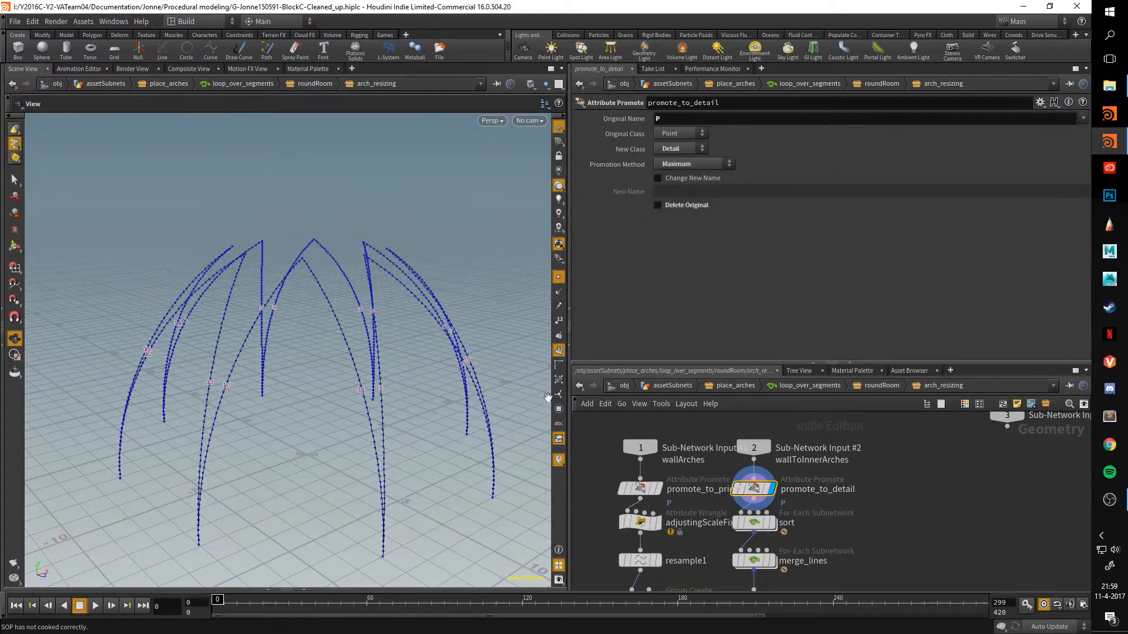
left_click(658, 522)
left_click(623, 517)
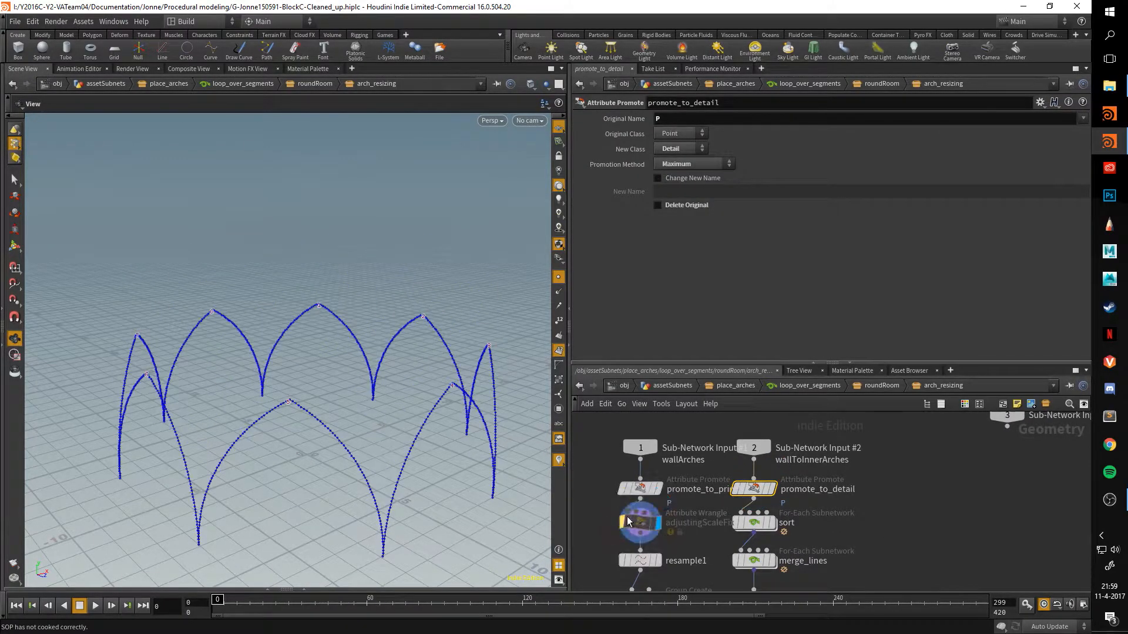
left_click(622, 520)
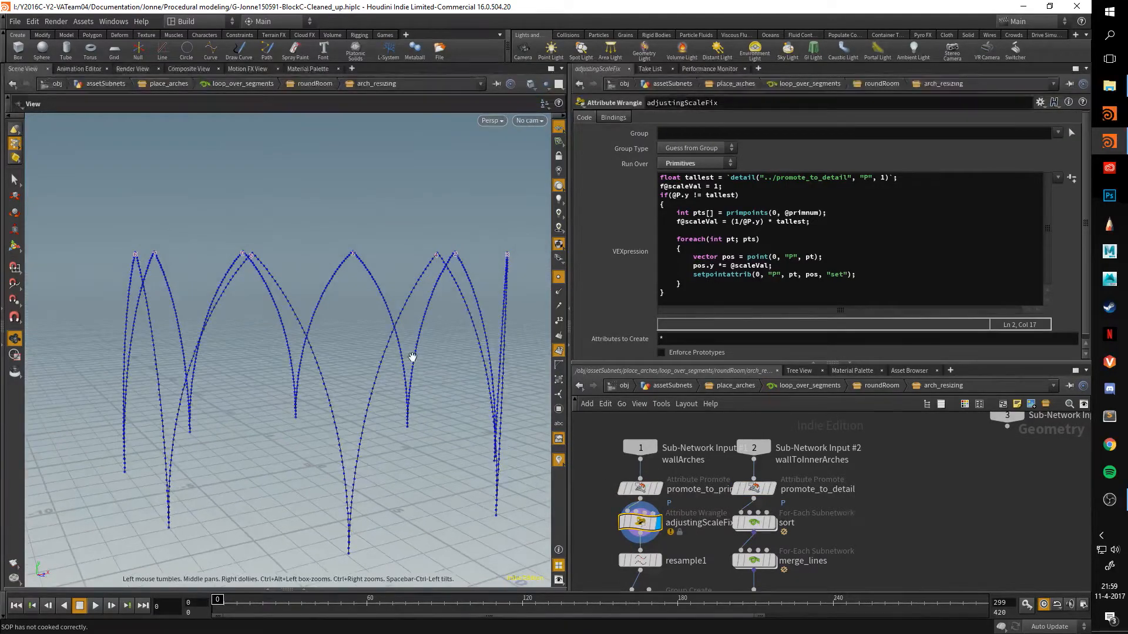
left_click_drag(320, 285, 302, 259)
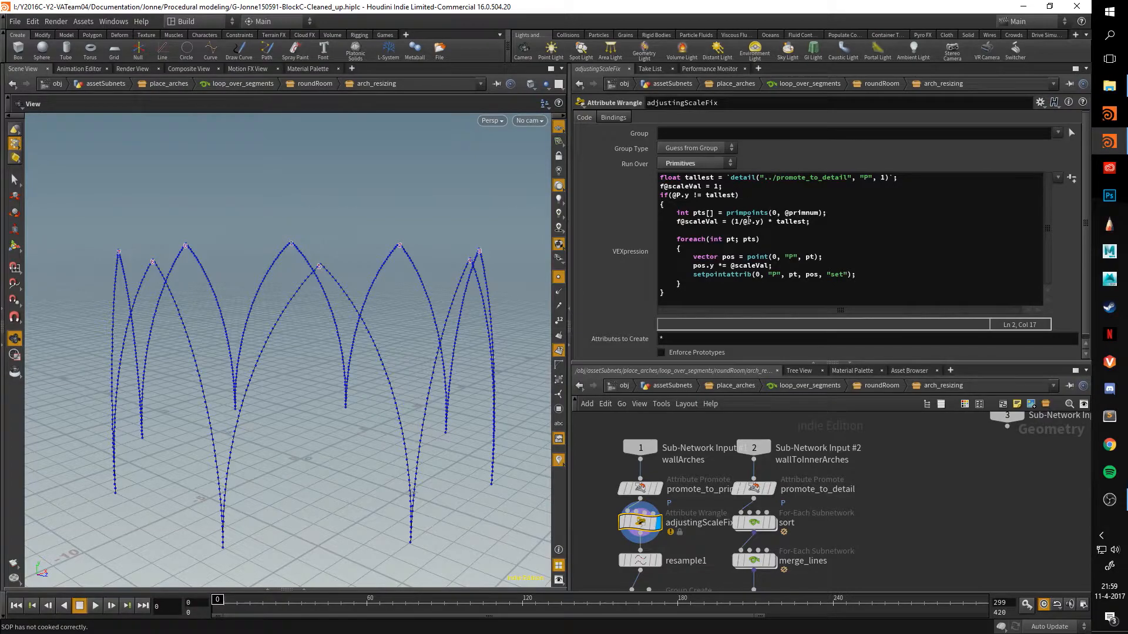
Show adjustingScaleFix's primitive attributes in the Geometry Spreadsheet and examine the (1/@P.y) term in its VEX code.
left_click(307, 590)
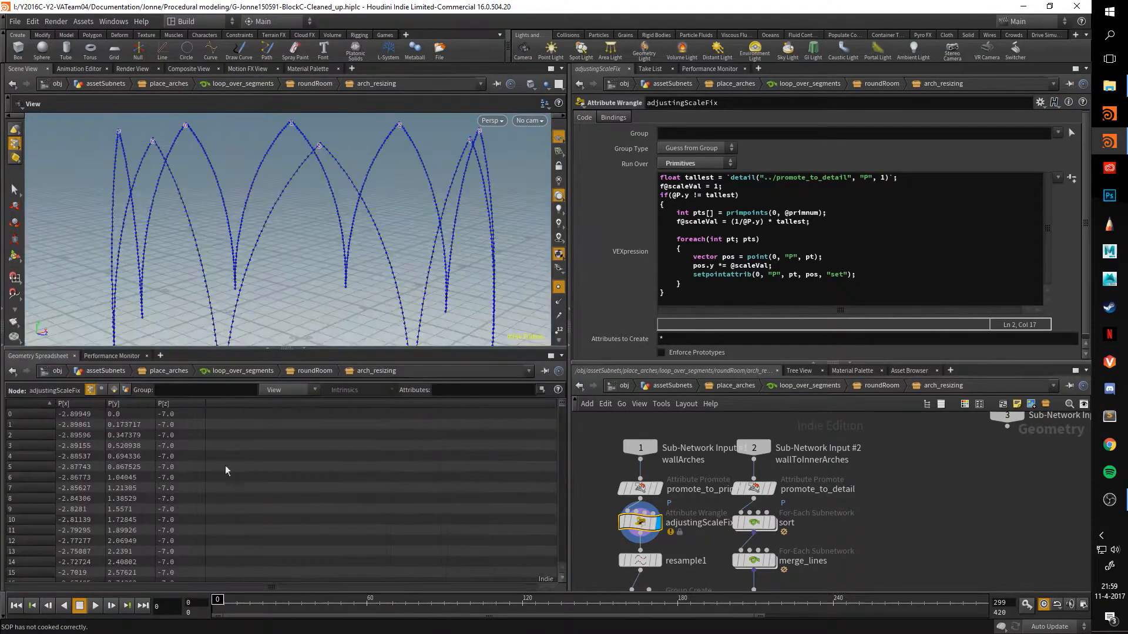
left_click(113, 390)
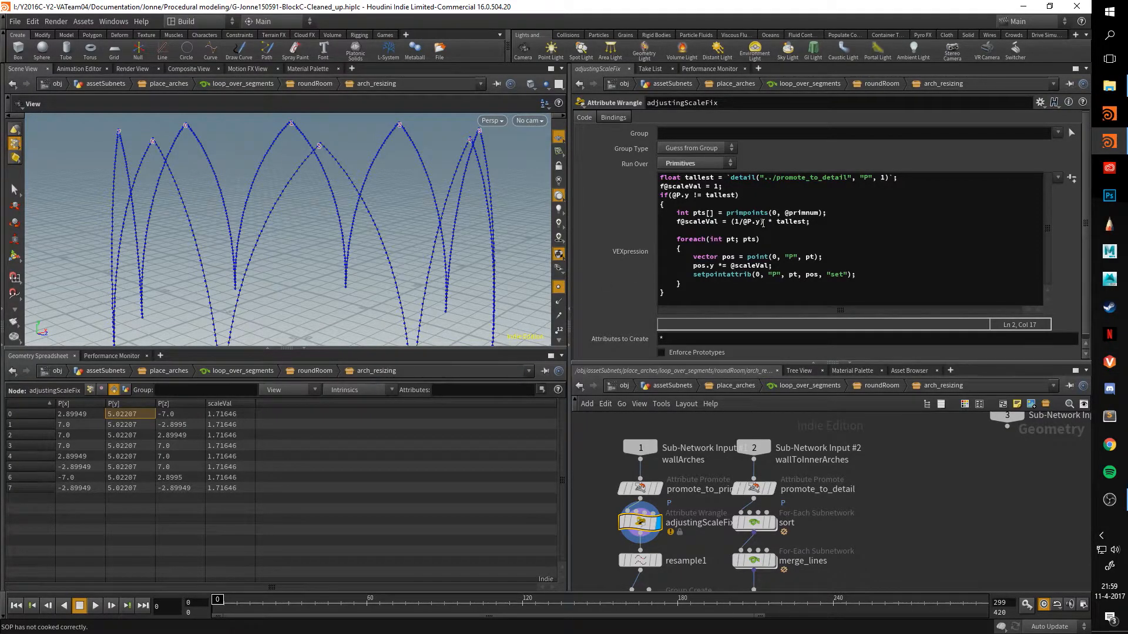
left_click_drag(760, 222, 731, 219)
left_click(748, 222)
left_click_drag(762, 222, 735, 219)
left_click(731, 219)
View the scaled wall arches from several angles, highlight (1/@P.y) in the code, and examine the primitives' scaleVal values.
left_click_drag(327, 157, 354, 144)
right_click_drag(353, 144, 347, 161)
left_click_drag(347, 161, 346, 206)
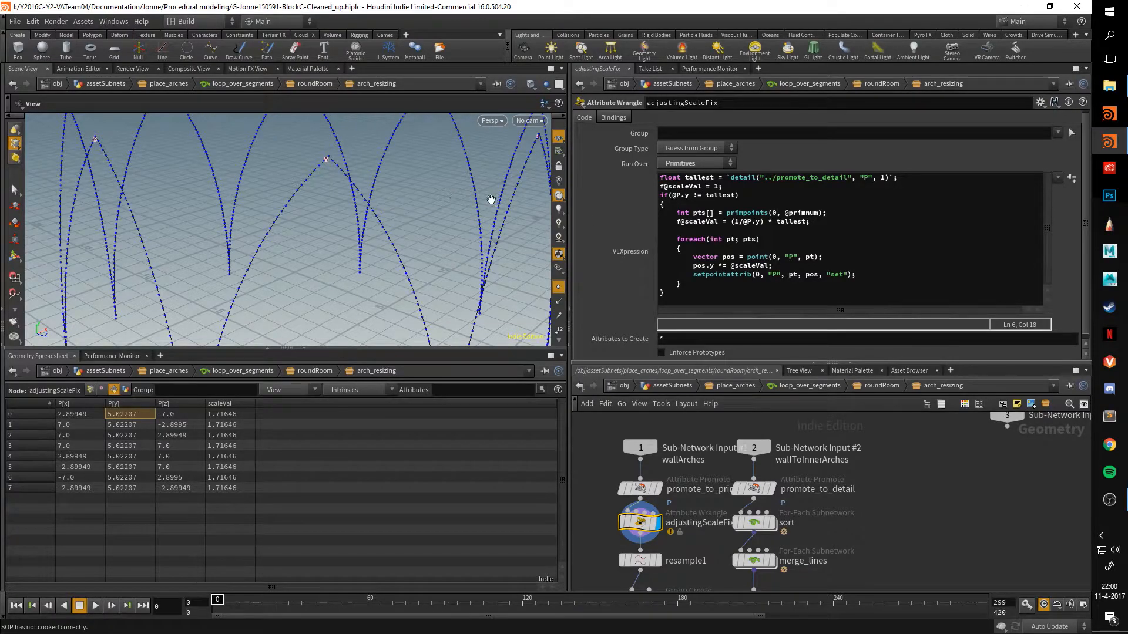
right_click_drag(453, 201, 287, 194)
mouse_move(287, 194)
left_mouse_down()
mouse_move(284, 174)
mouse_move(297, 201)
left_mouse_up()
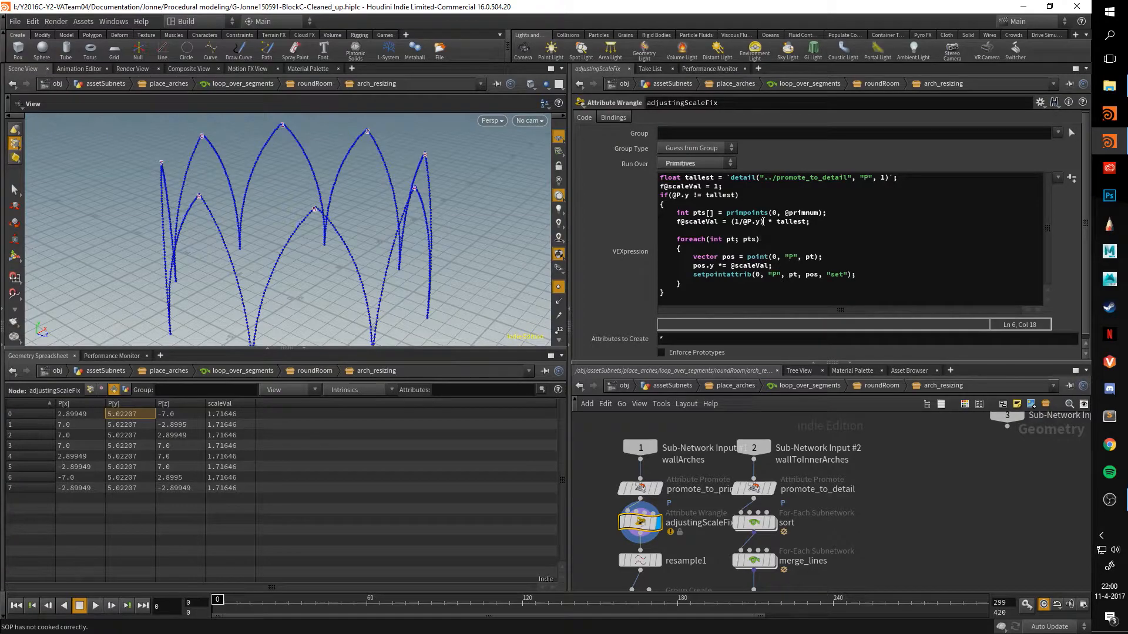
left_click_drag(763, 221, 732, 221)
left_click_drag(390, 220, 327, 177)
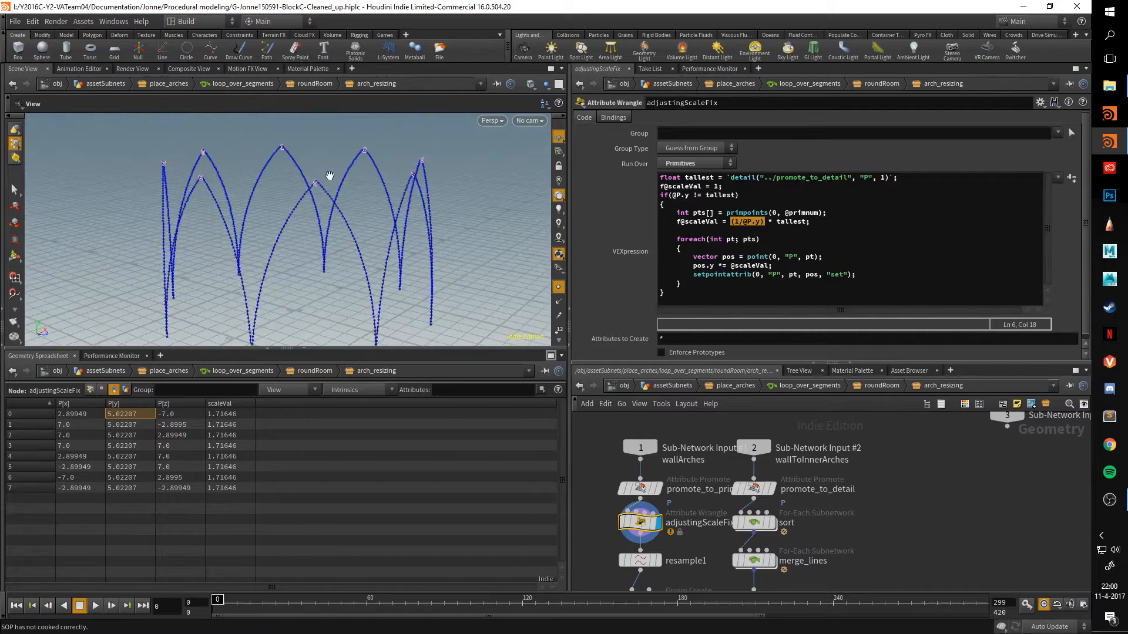
left_click_drag(256, 288, 289, 182)
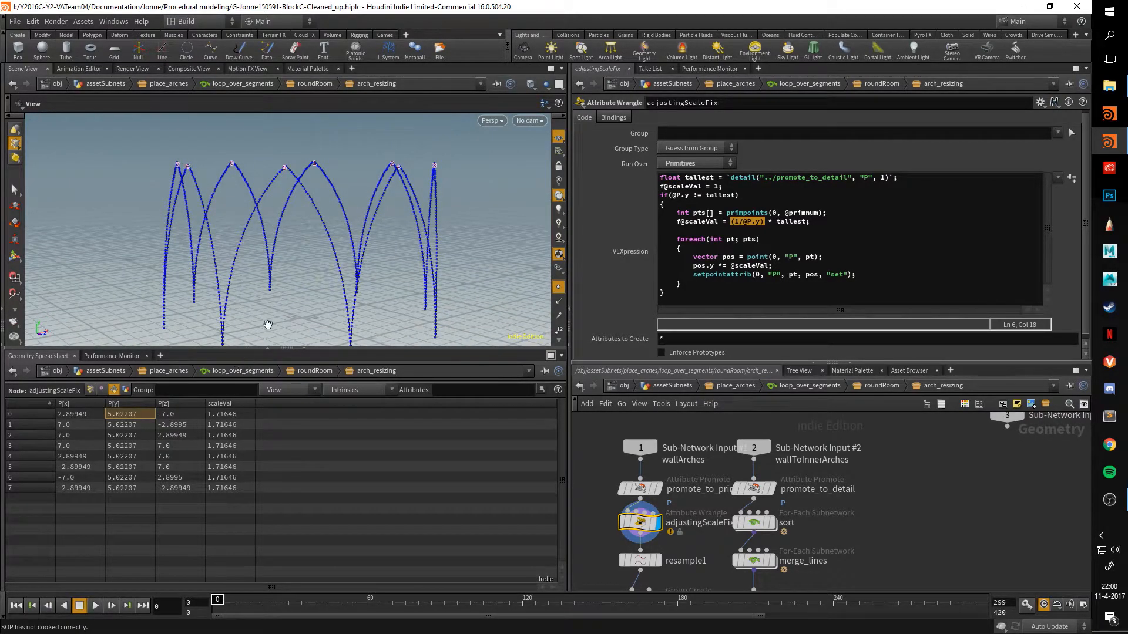
left_click(765, 223)
left_click_drag(362, 244, 321, 341)
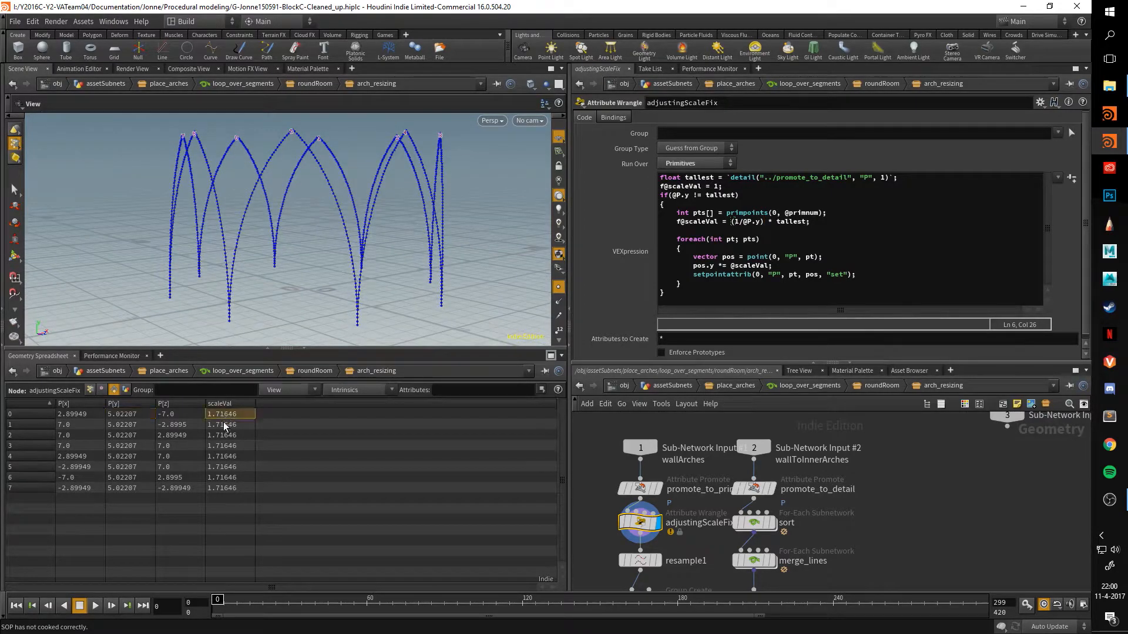
Display resample1, resample2 and merge2 in turn to view the resampled wall and ceiling arches separately and combined.
mouse_move(679, 552)
middle_mouse_down()
mouse_move(679, 506)
mouse_move(682, 548)
middle_mouse_up()
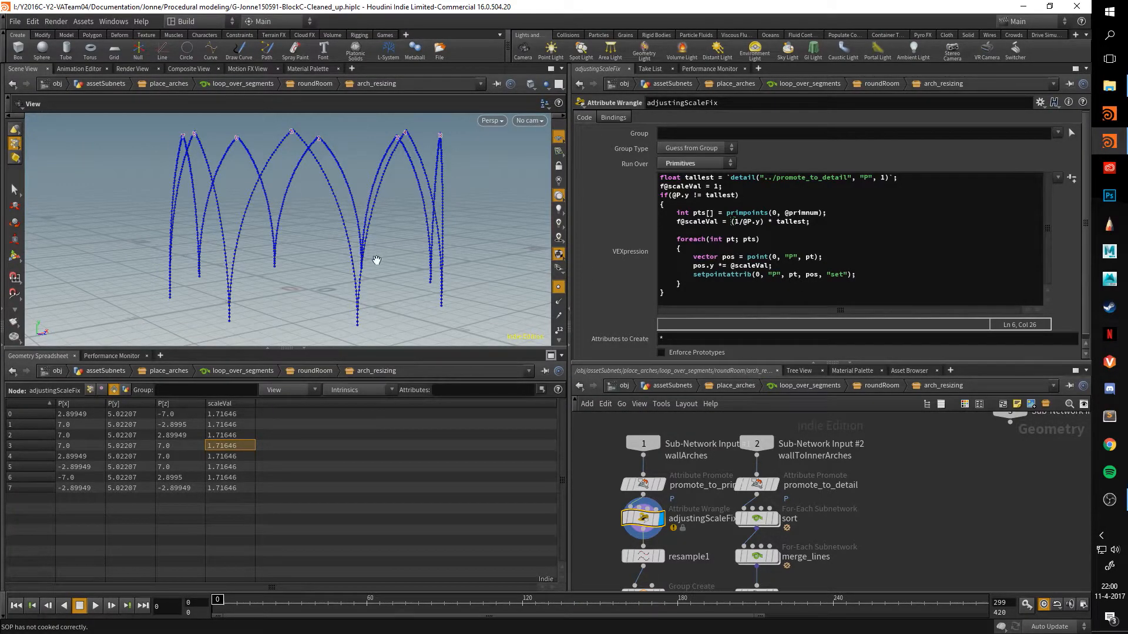
left_click_drag(401, 220, 425, 223)
middle_click_drag(923, 556, 950, 442)
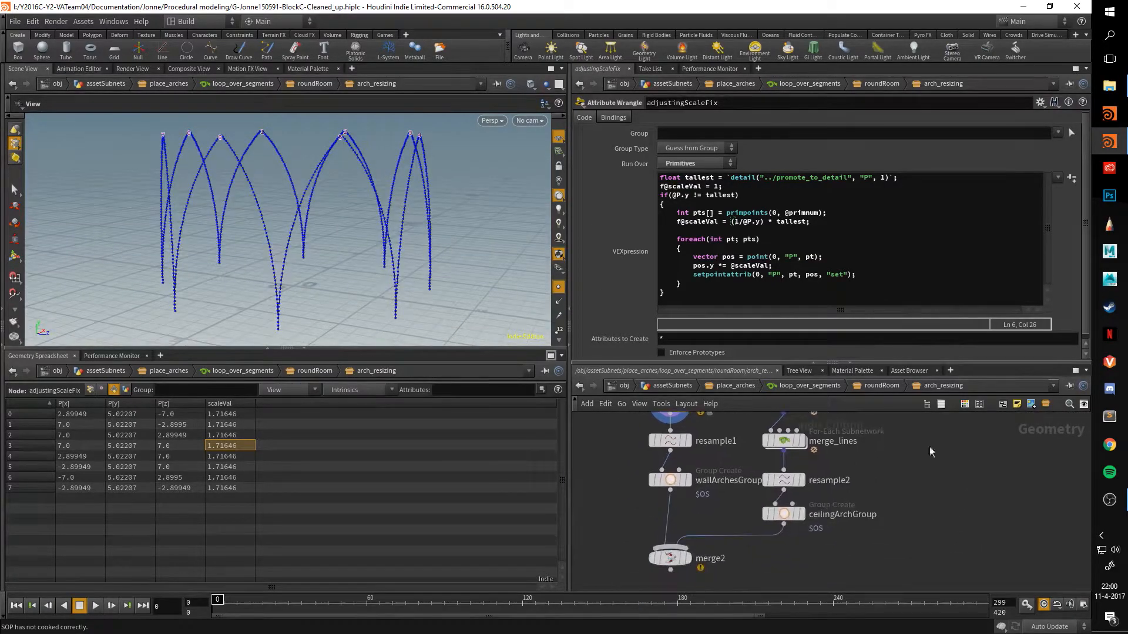
left_click(688, 441)
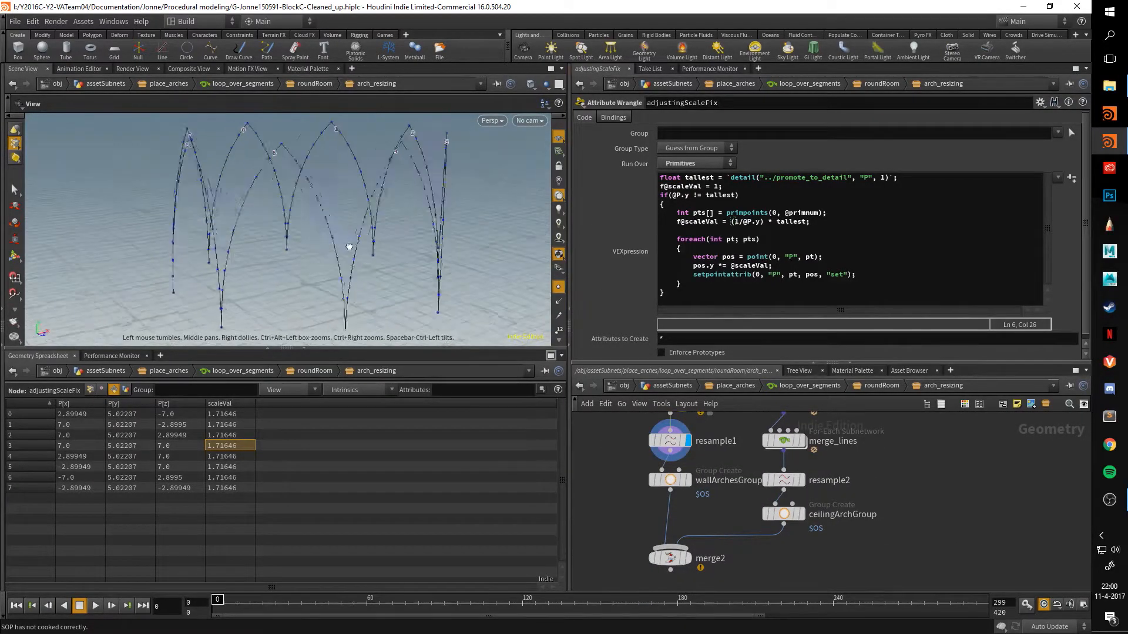
left_click(800, 480)
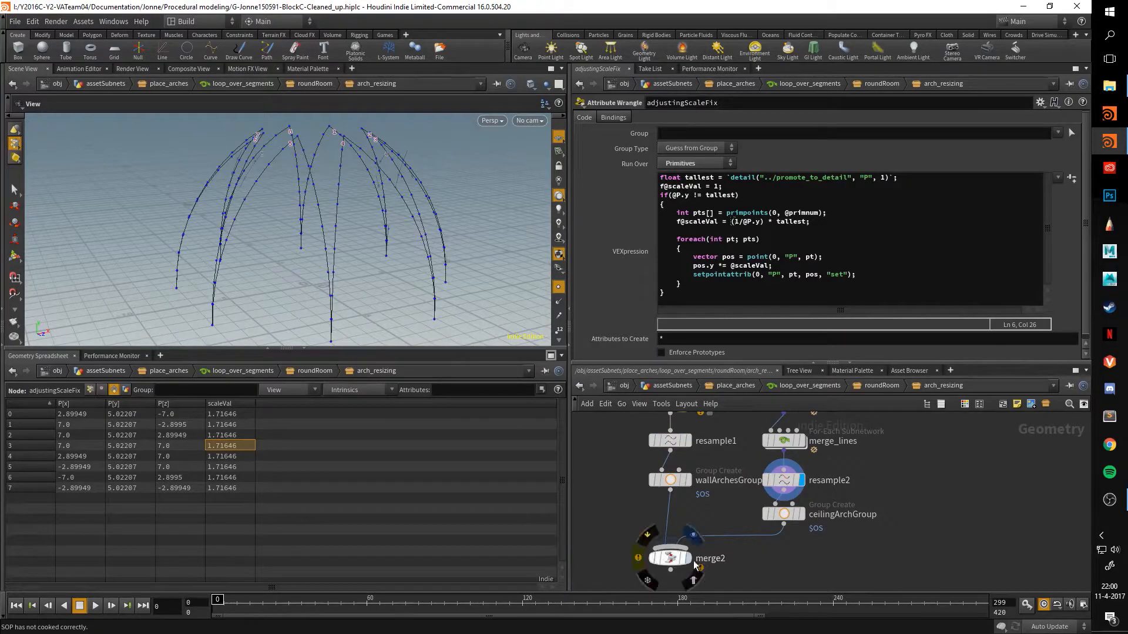
left_click(687, 558)
left_click_drag(321, 195, 491, 187)
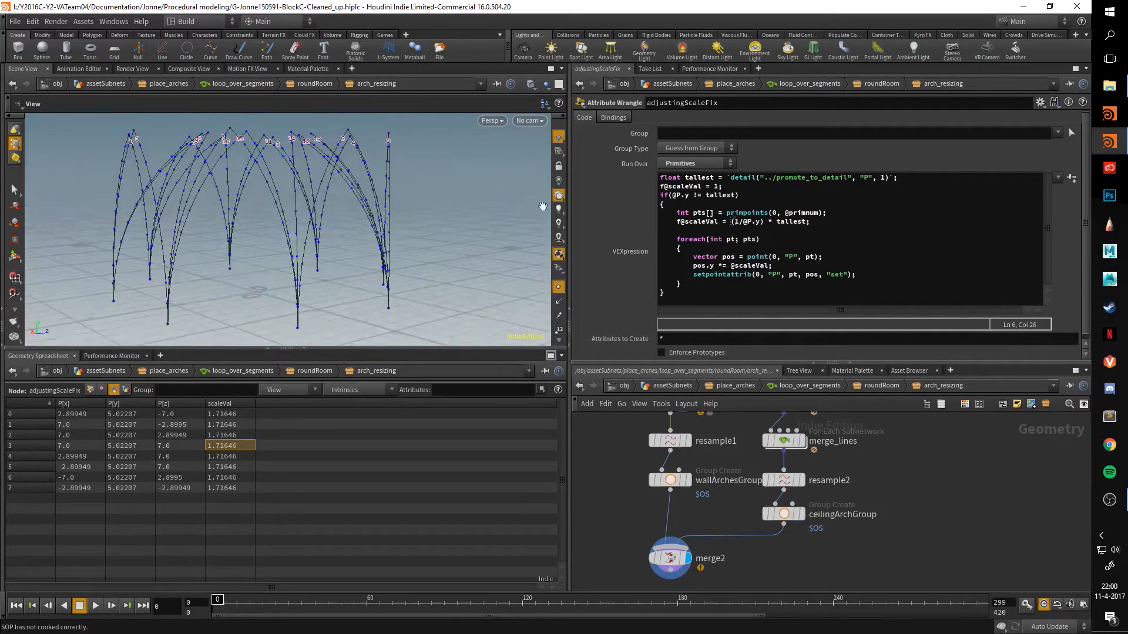
Go up to roundRoom, look inside the arch_covers subnetwork, and return to the arch_resizing network.
left_click(886, 385)
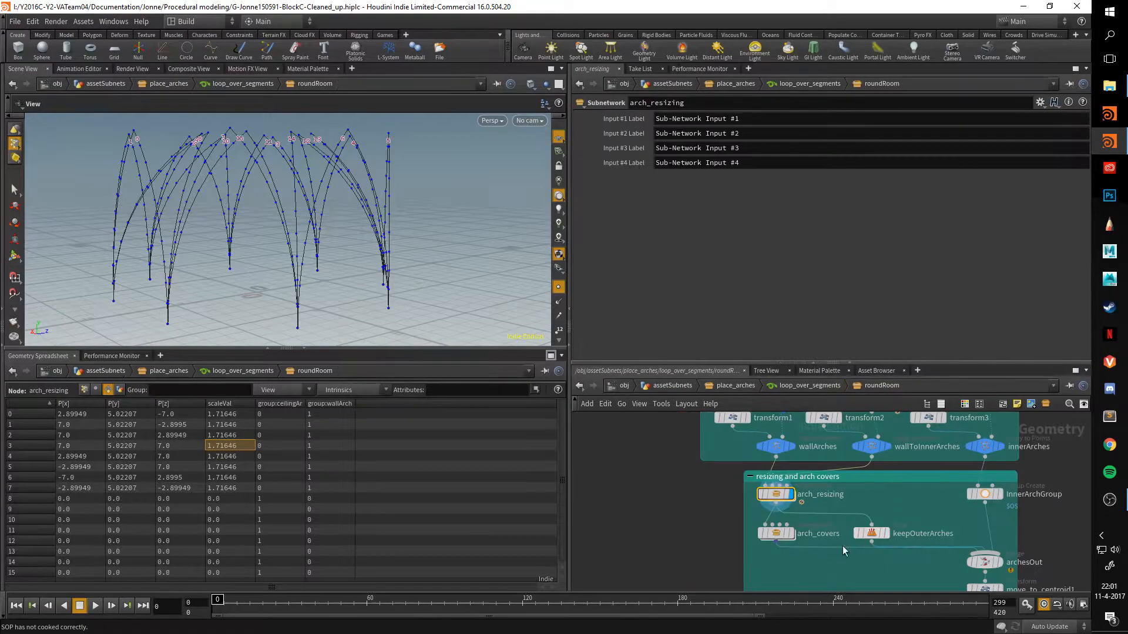
left_click(780, 494)
double_click(776, 494)
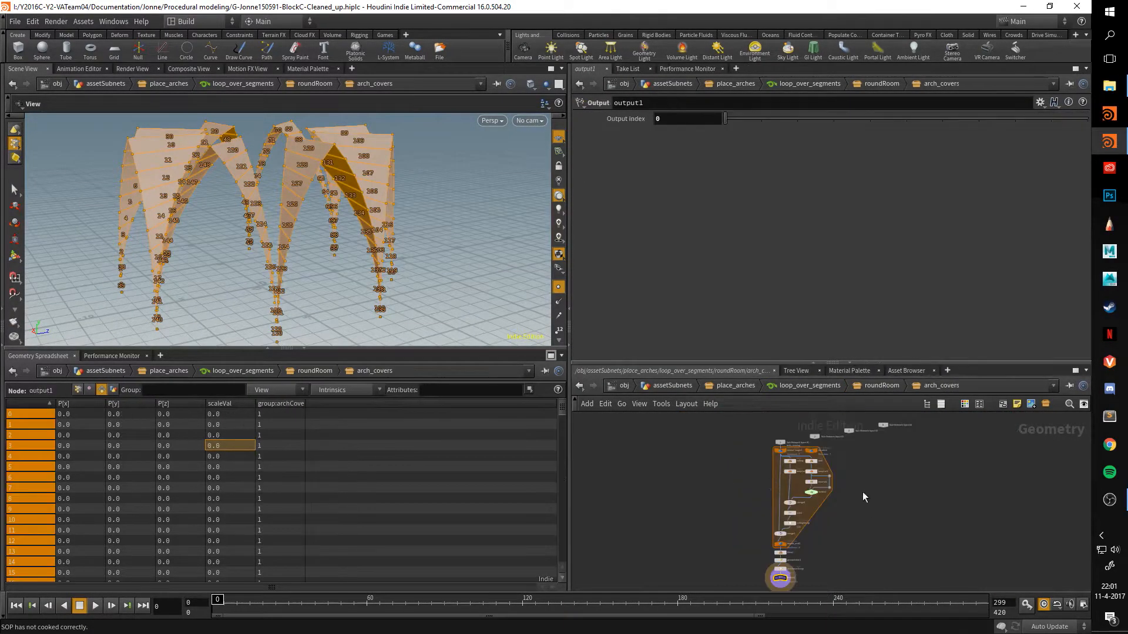
middle_click_drag(854, 513, 913, 544)
scroll(854, 486, "up", 2)
scroll(846, 428, "down", 2)
left_click(868, 387)
double_click(764, 443)
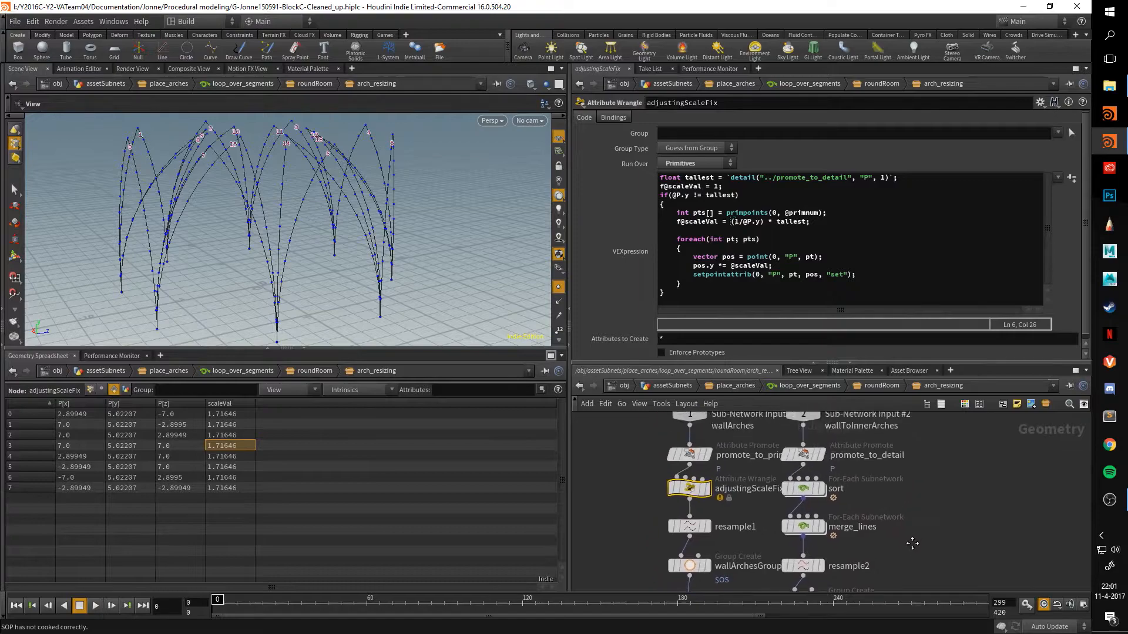
Display sort and promote_to_detail, and examine how the wall-to-inner arch halves are laid out around the room.
left_click(821, 490)
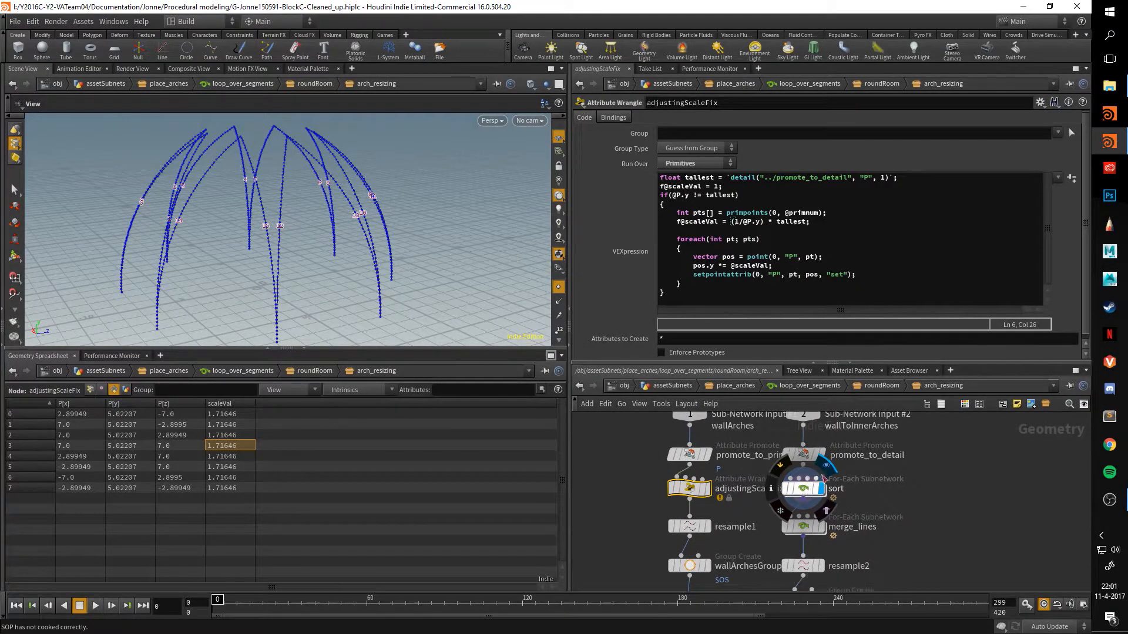
middle_click_drag(865, 473, 866, 489)
left_click(820, 472)
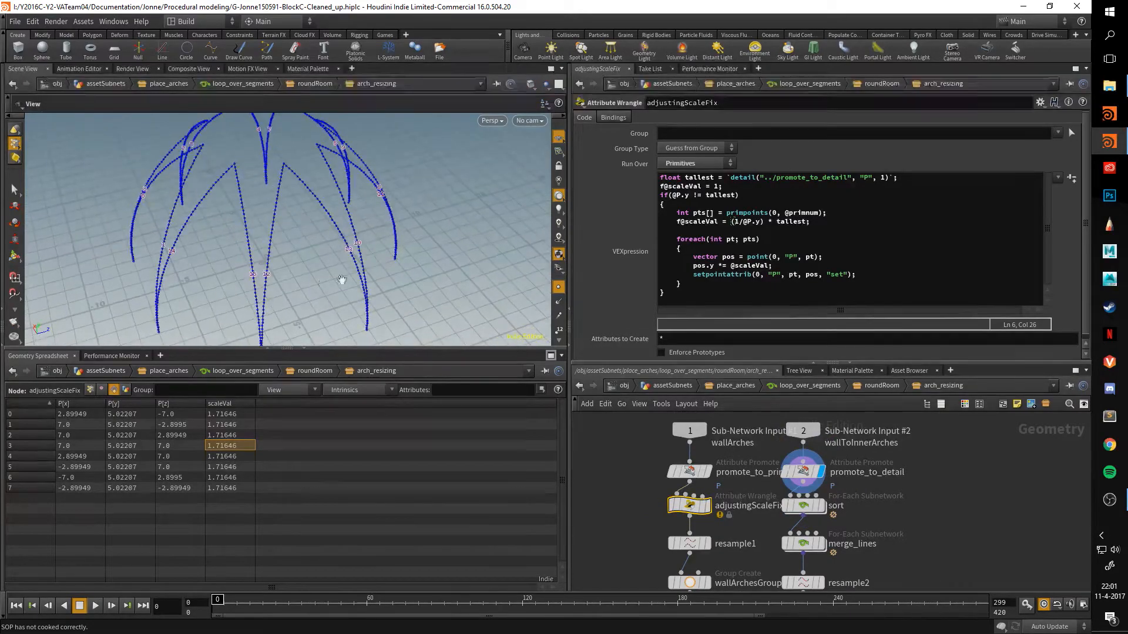
left_click_drag(347, 282, 320, 241)
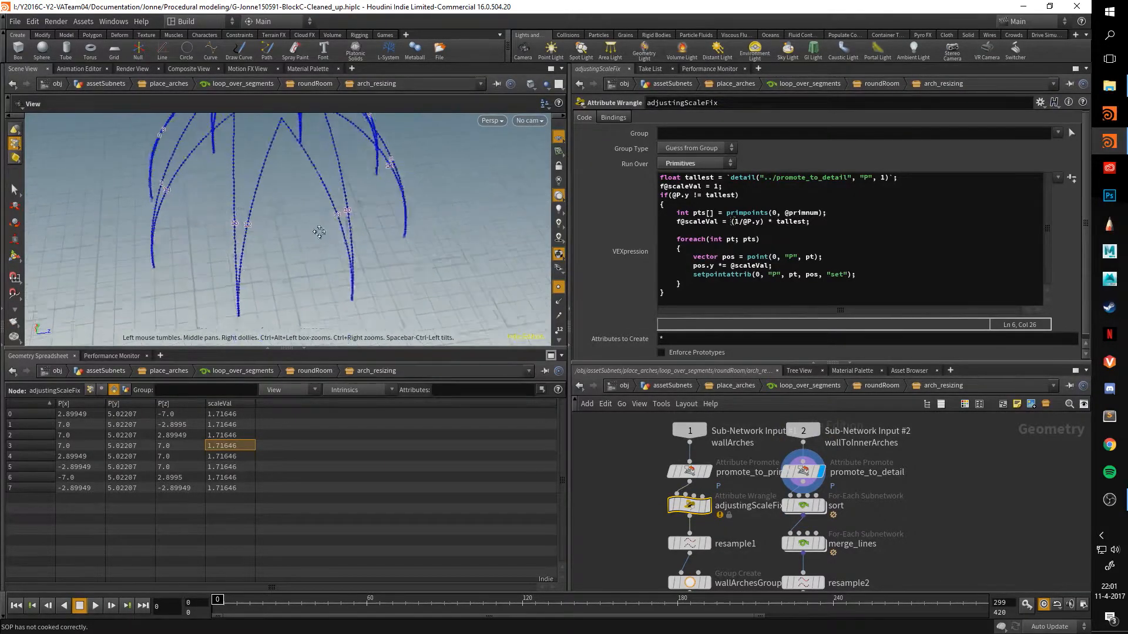
middle_click_drag(319, 242, 317, 212)
left_click_drag(388, 298, 369, 288)
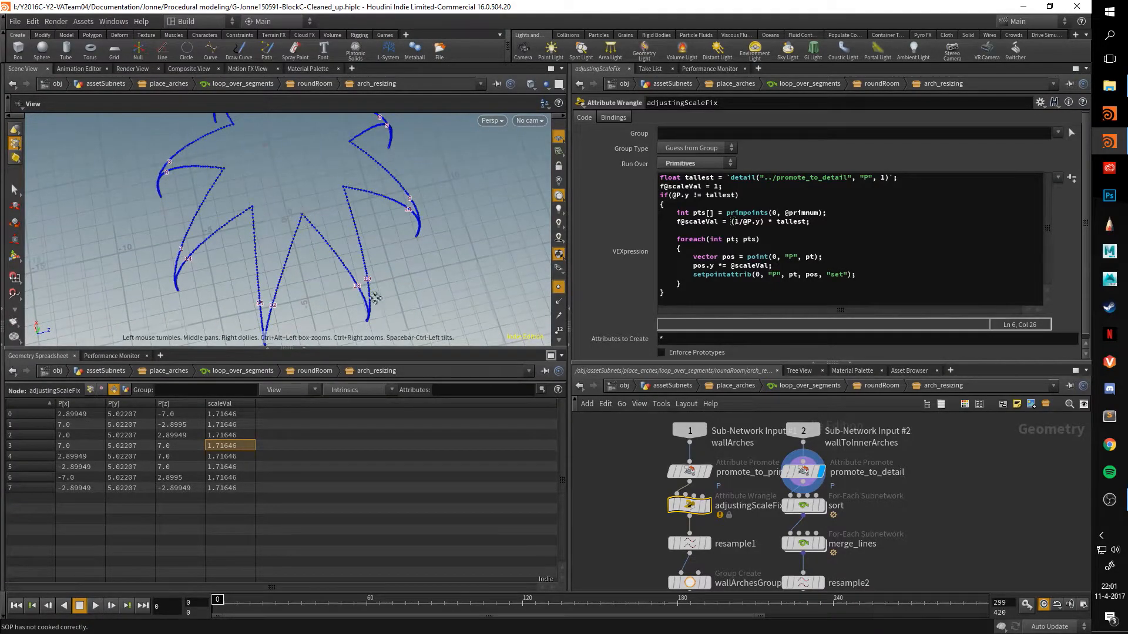
middle_click_drag(373, 295, 357, 259)
mouse_move(276, 171)
left_mouse_down()
mouse_move(275, 189)
mouse_move(239, 214)
mouse_move(264, 183)
left_mouse_up()
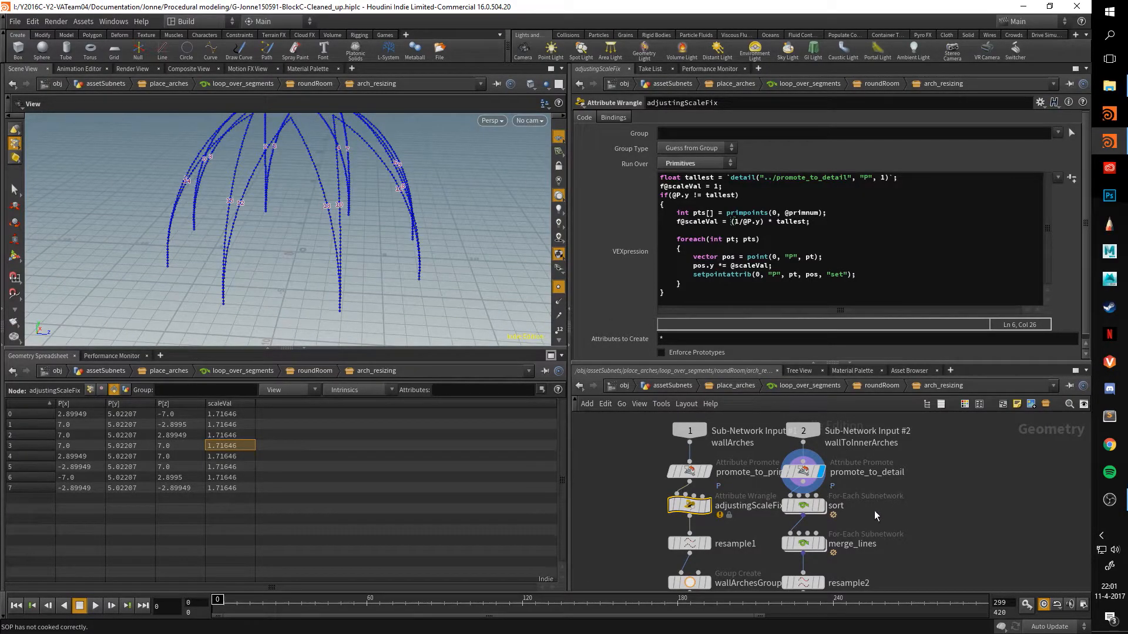
left_click_drag(354, 190, 387, 194)
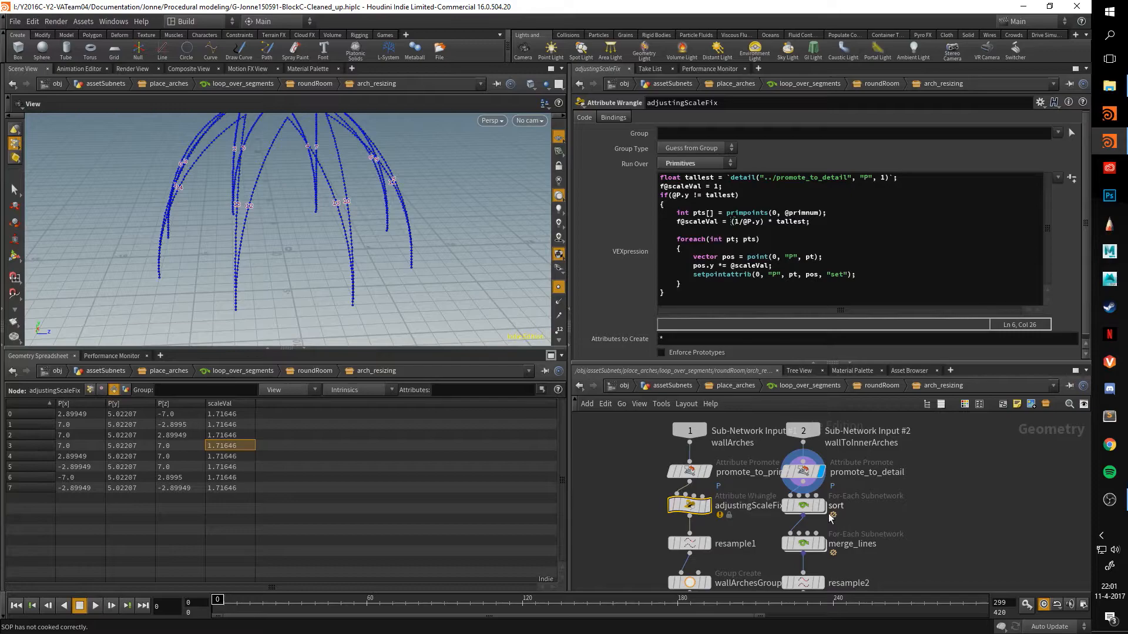
Turn on point numbers, enlarge the viewport over the spreadsheet, and compare the arches' point order at promote_to_detail and sort.
mouse_move(824, 509)
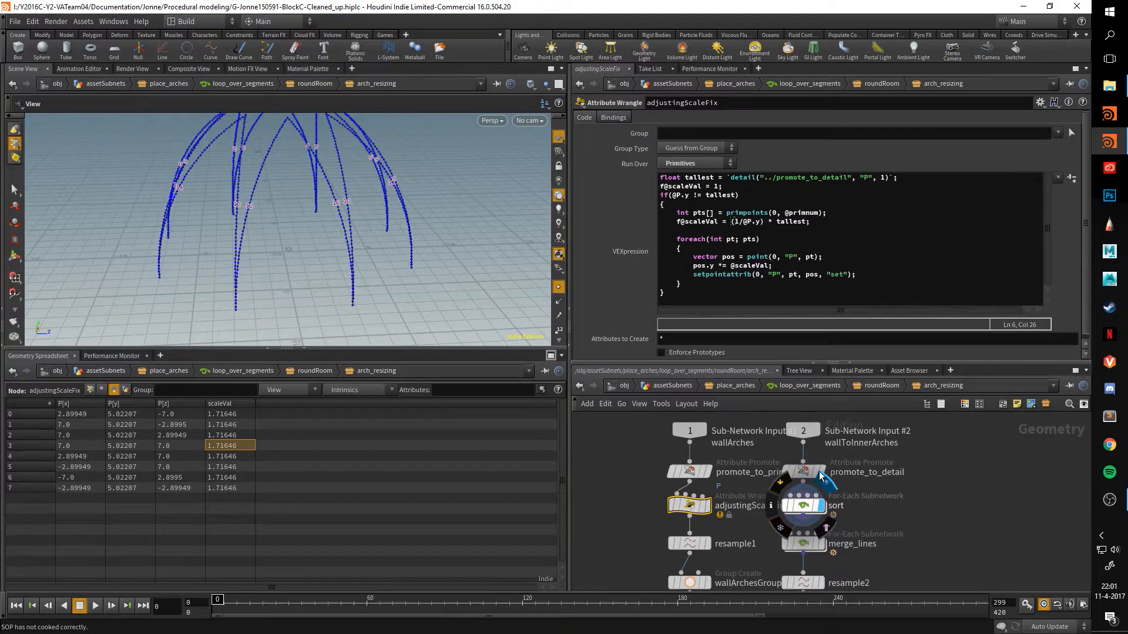
left_click(560, 315)
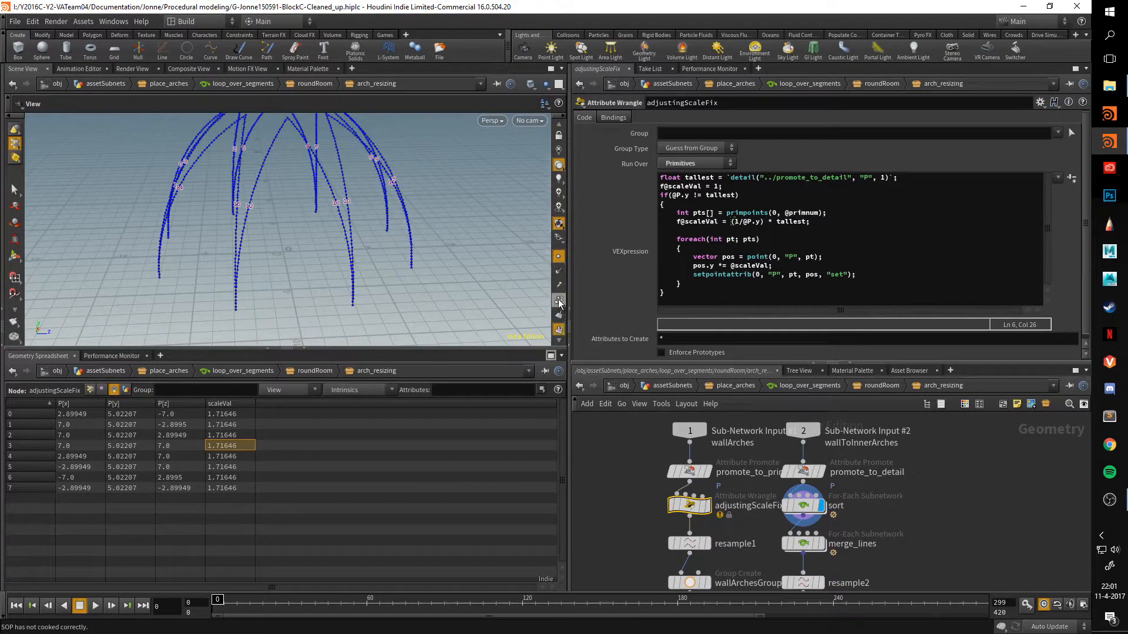
key("ctrl+b")
right_click_drag(287, 272, 476, 250)
middle_click_drag(279, 382, 295, 446)
left_click_drag(294, 446, 290, 332)
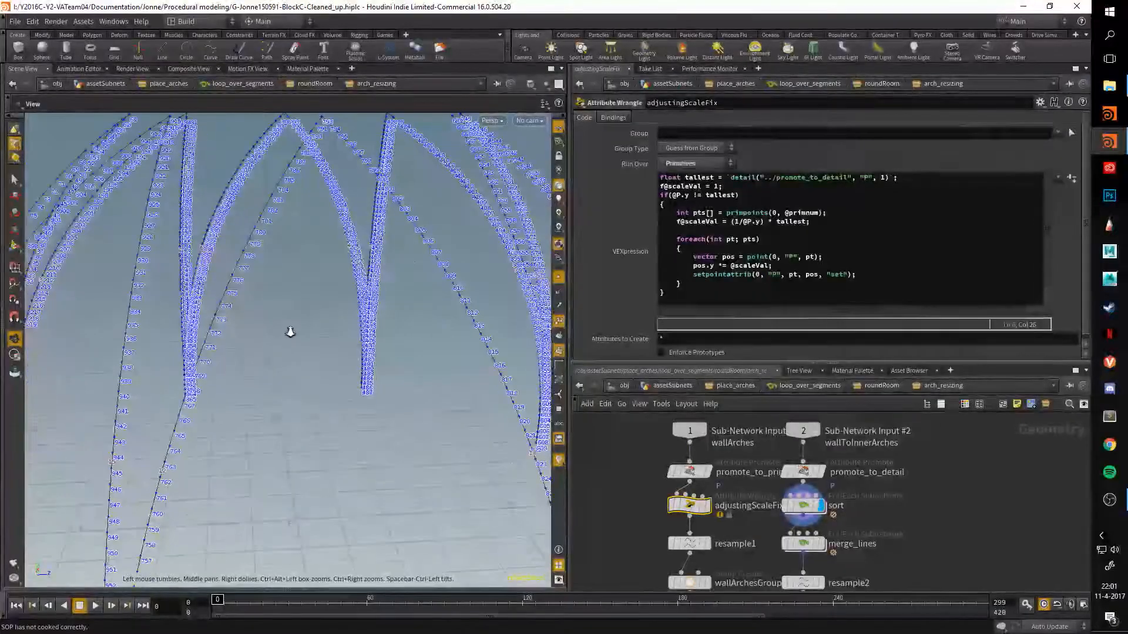
left_click(822, 473)
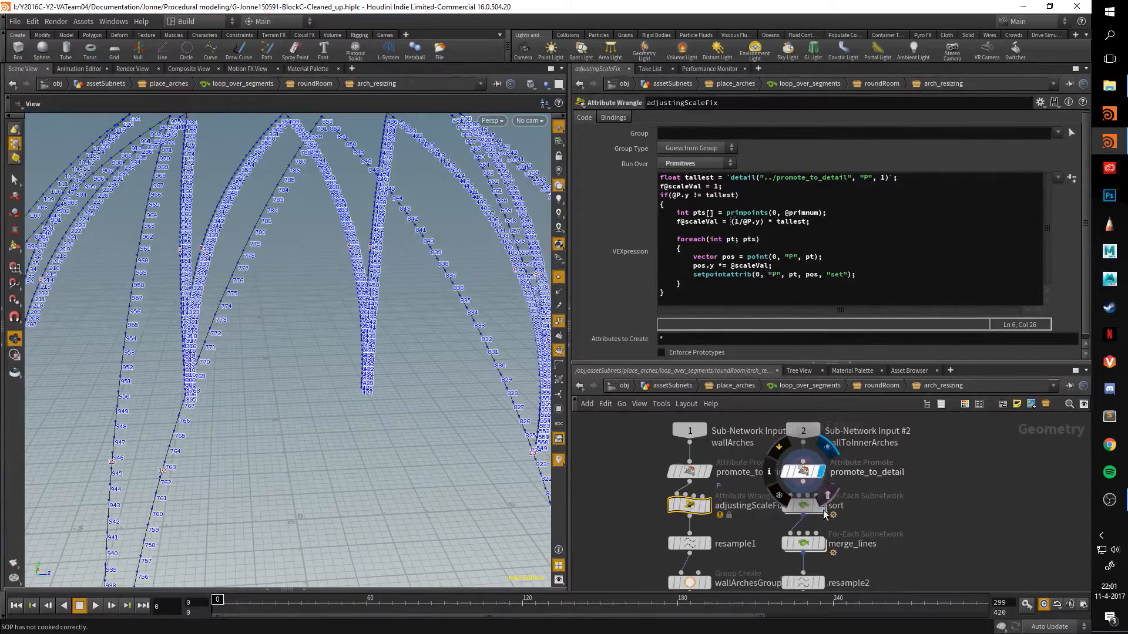
left_click(825, 493)
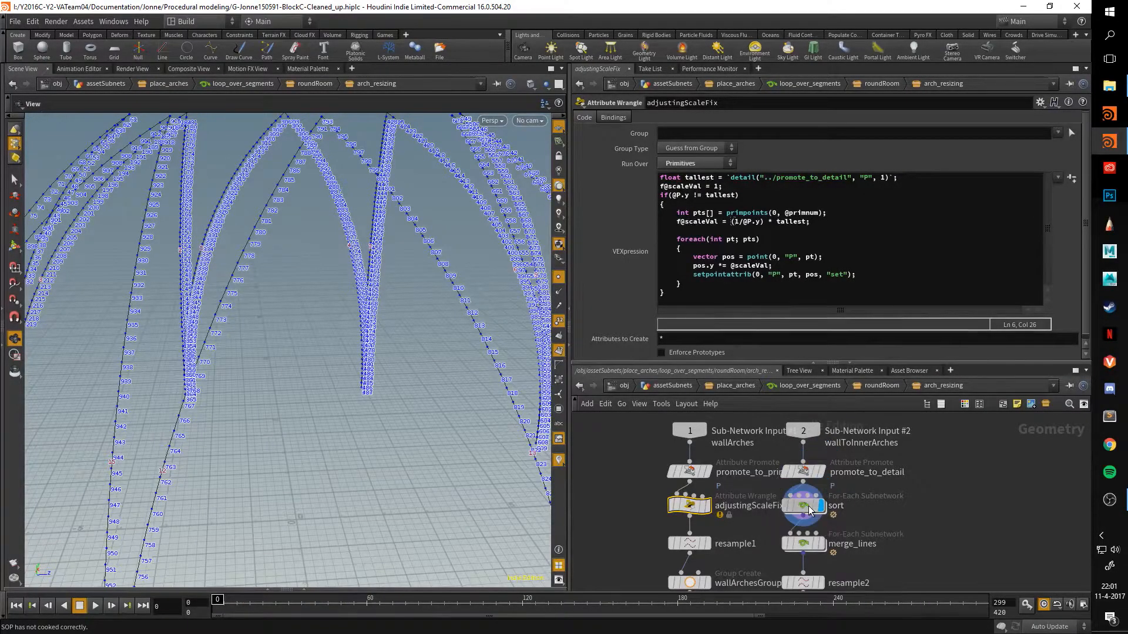
Enter the sort subnetwork and inspect switch1's Select Input expression and sort1's point sort settings.
double_click(805, 506)
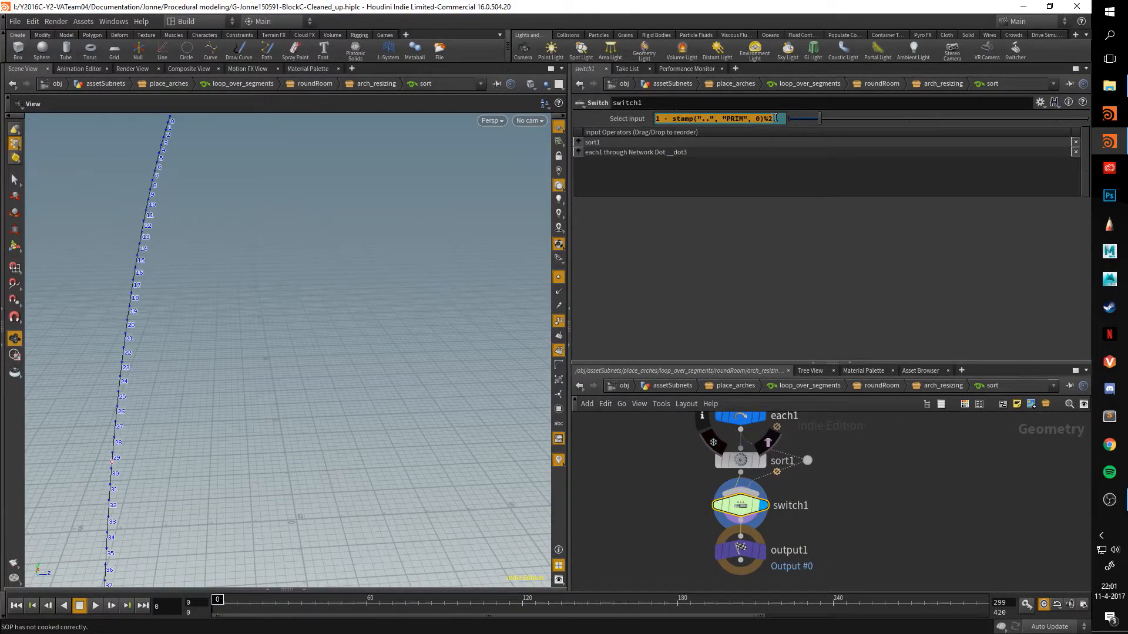
left_click(782, 117)
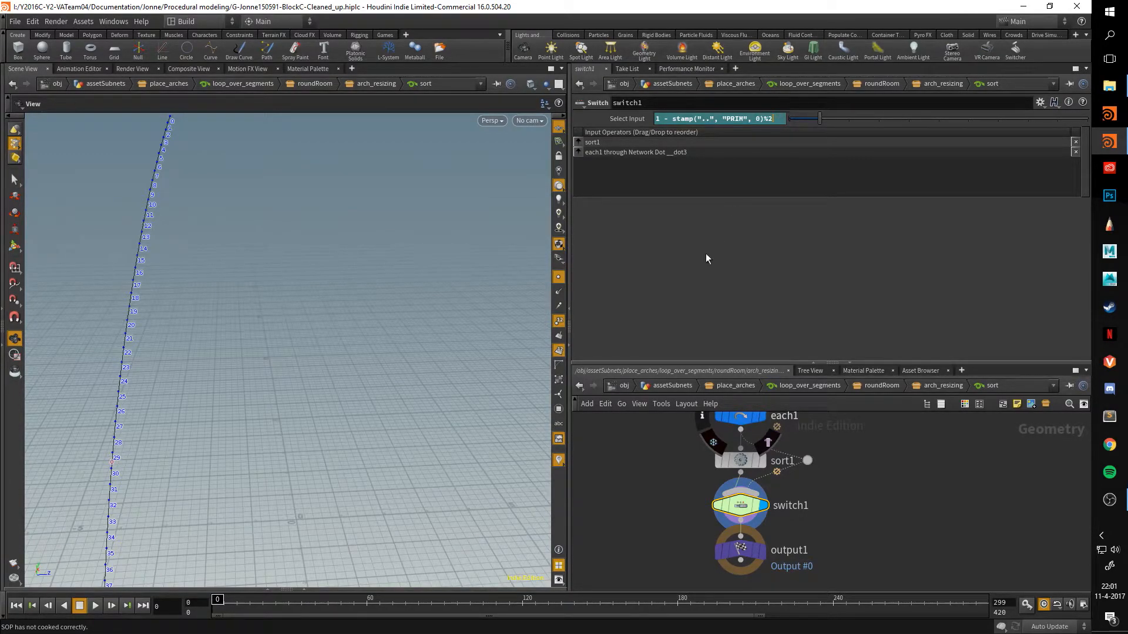
left_click(740, 460)
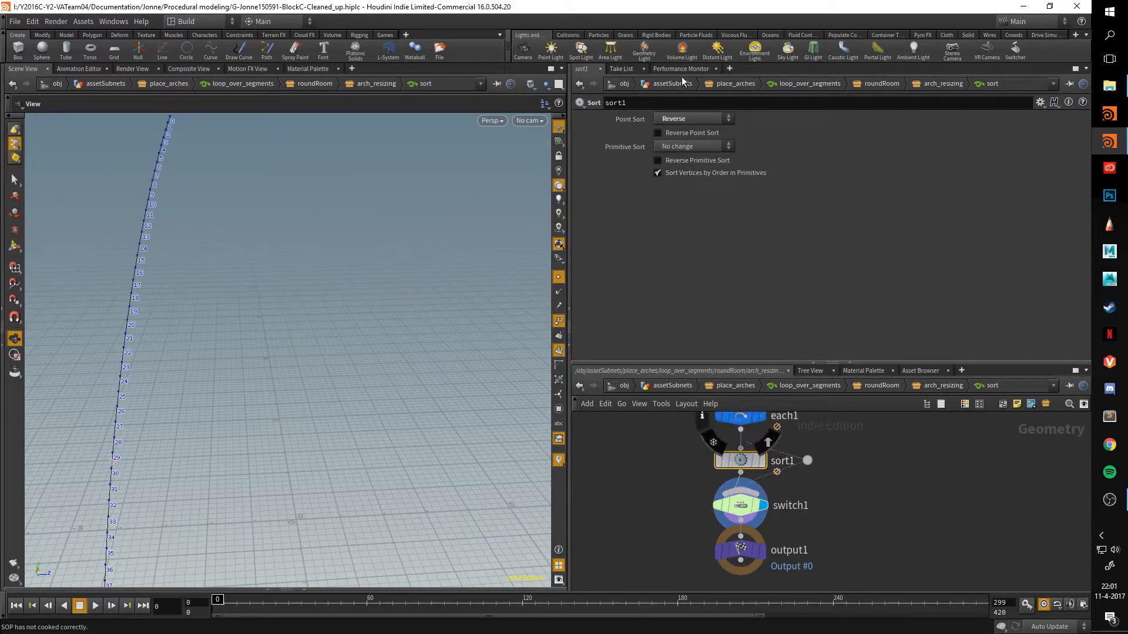
Return to arch_resizing, enter the merge_lines subnetwork, and view the paired arch lines with their point numbers.
left_click(943, 386)
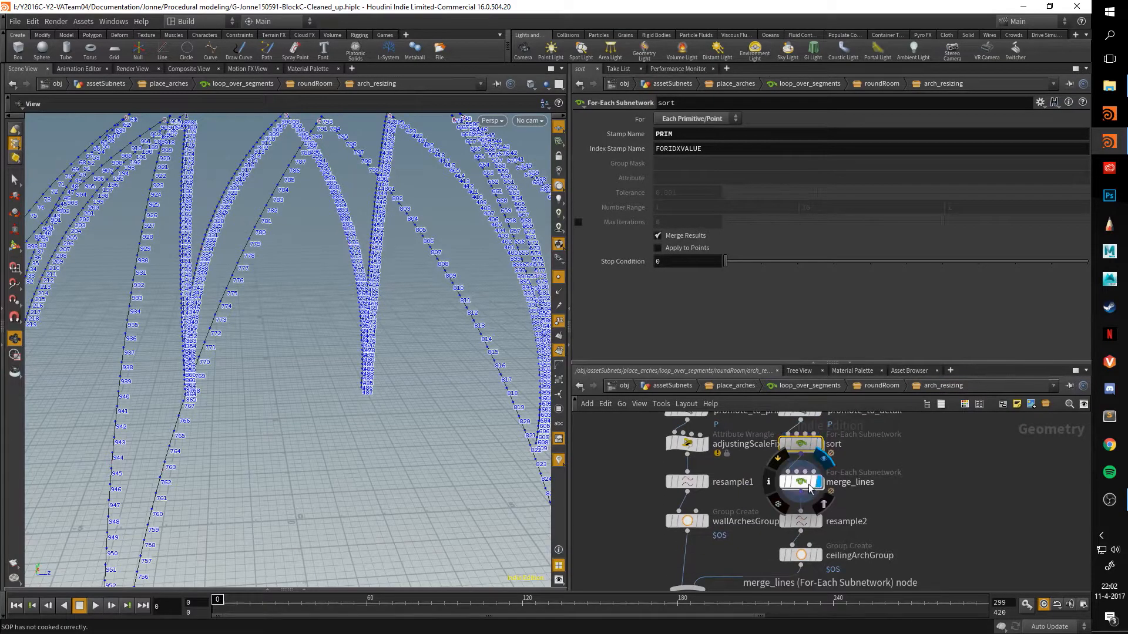
double_click(809, 485)
scroll(256, 276, "down", 3)
left_click_drag(240, 277, 312, 249)
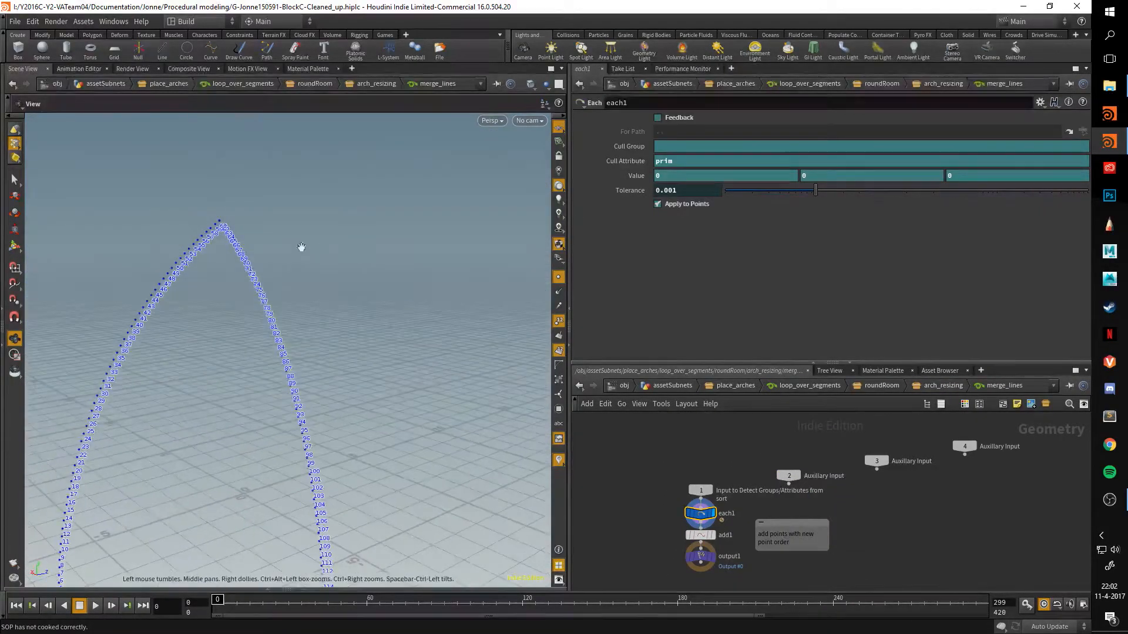
Display add1 in merge_lines and inspect its point and polygon settings while viewing the joined arch line.
scroll(752, 529, "up", 3)
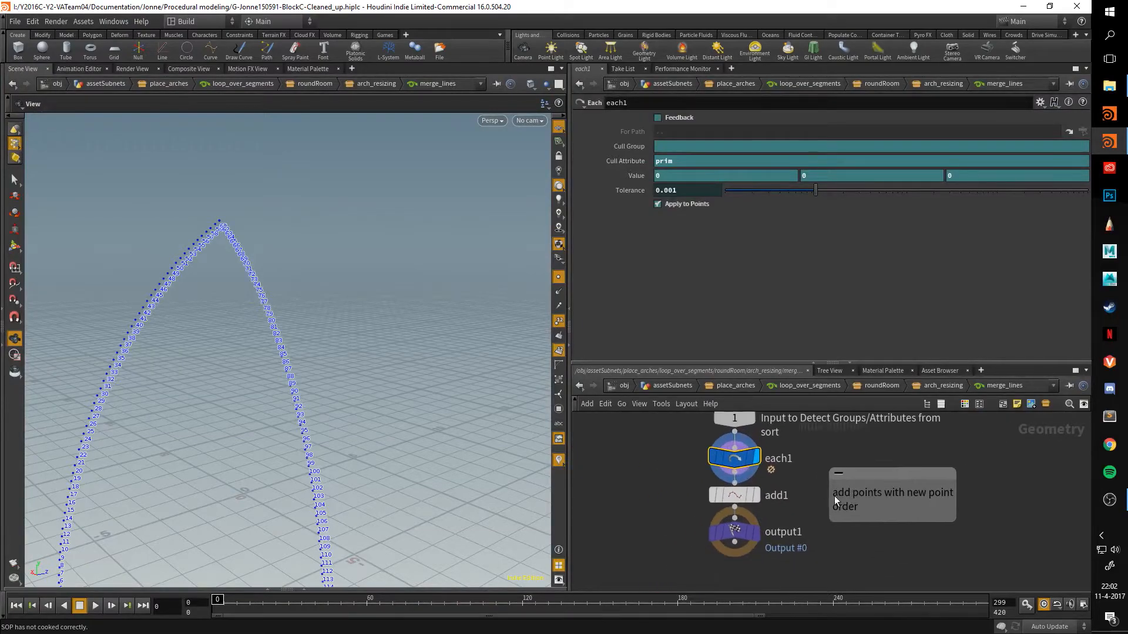
left_click(757, 498)
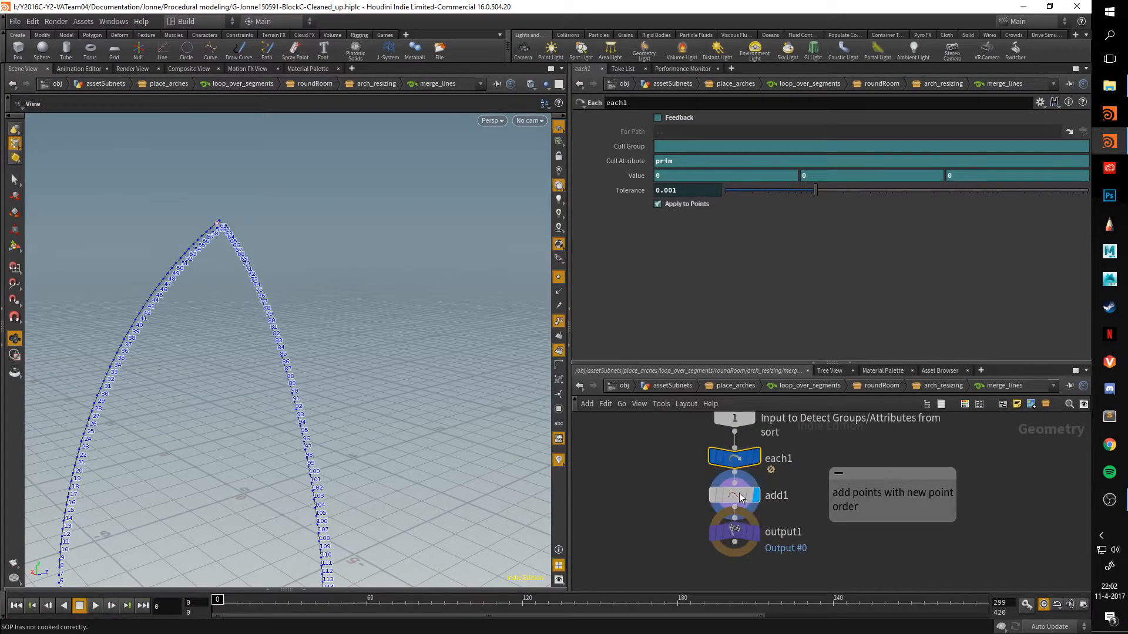
key("space+g")
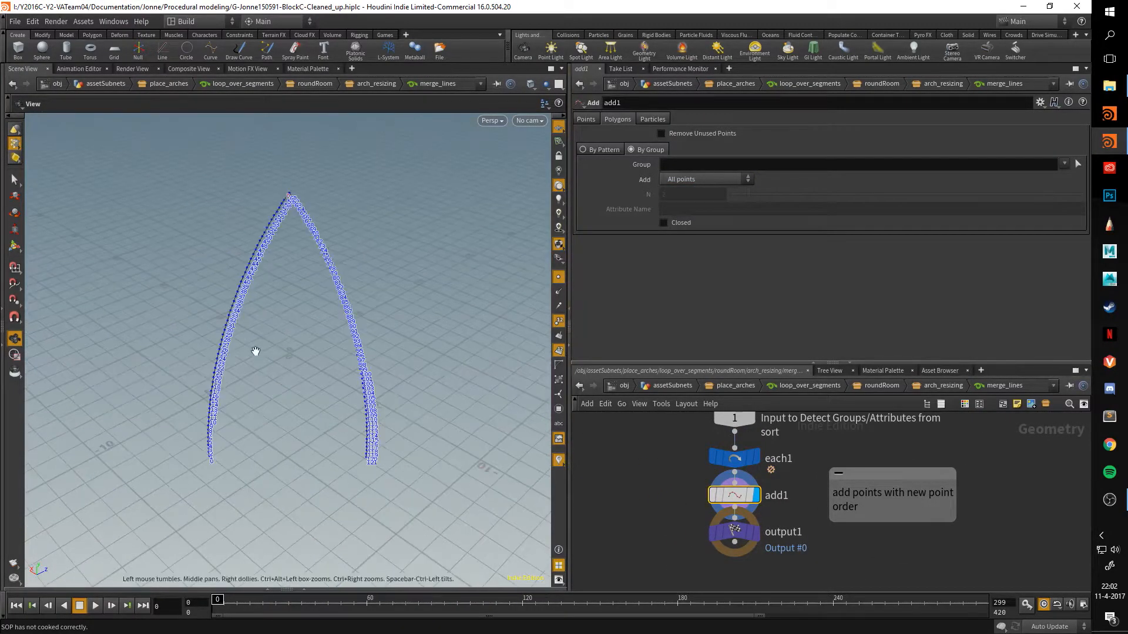
left_click_drag(254, 353, 257, 319)
left_click(591, 120)
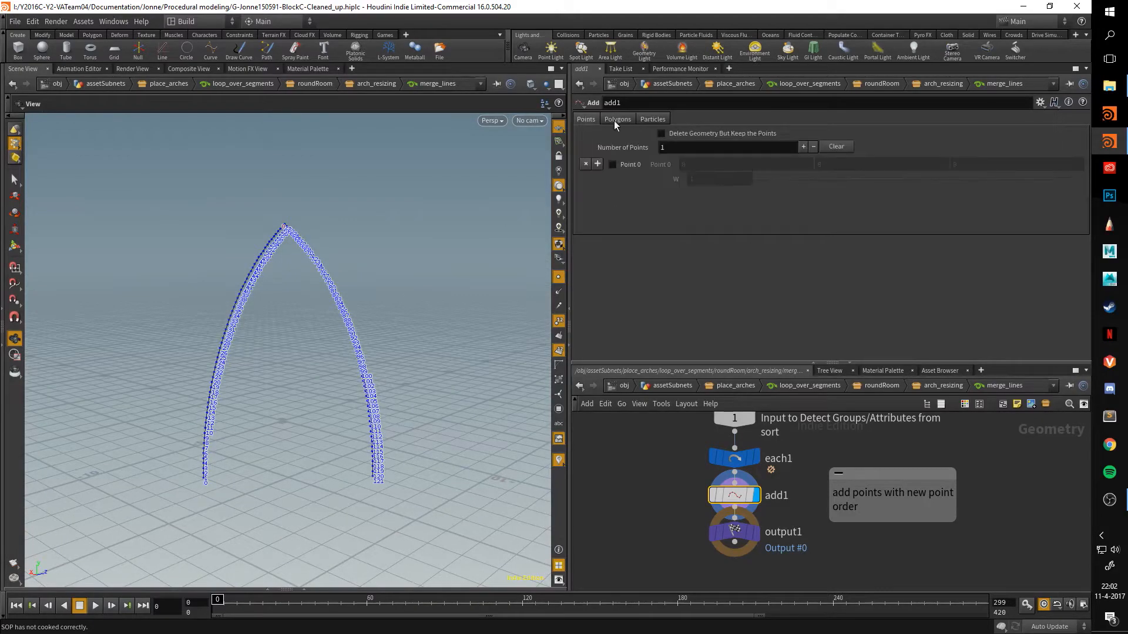
left_click(619, 120)
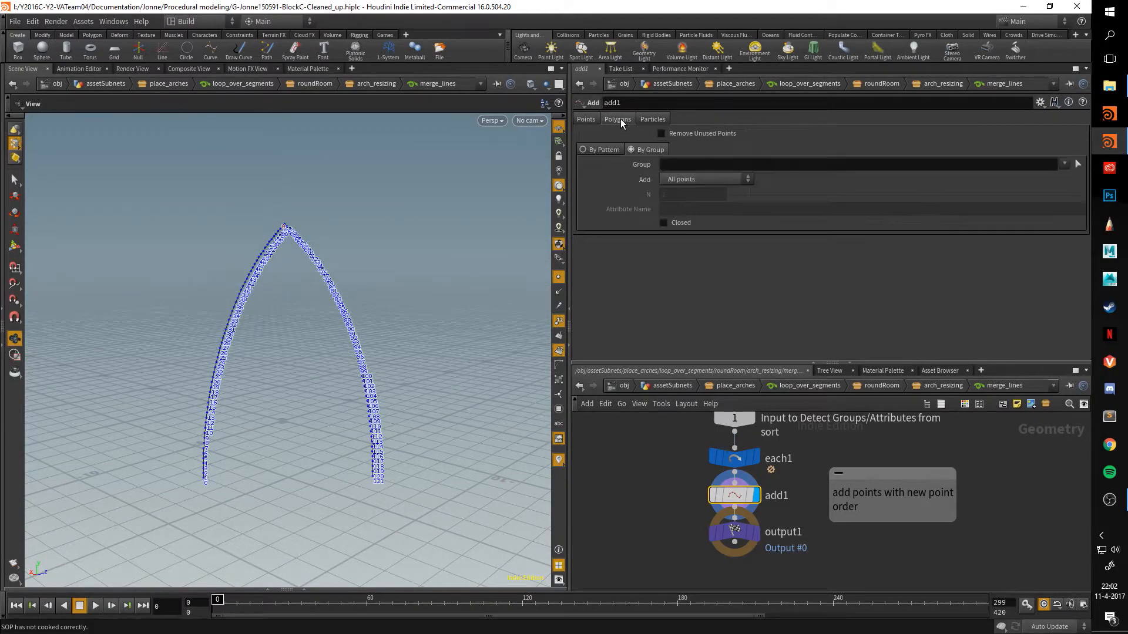
left_click_drag(282, 329, 300, 365)
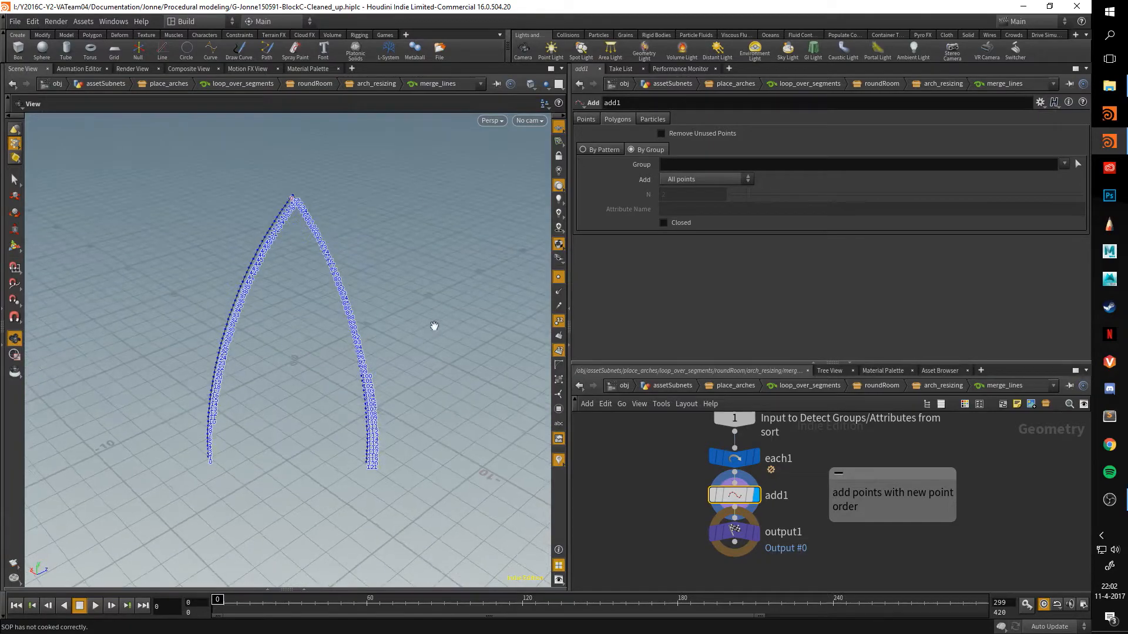
Return to arch_resizing, hide the point numbers, and compare the merged arch lines with the sort node bypassed and re-enabled.
left_click(943, 386)
left_click(558, 325)
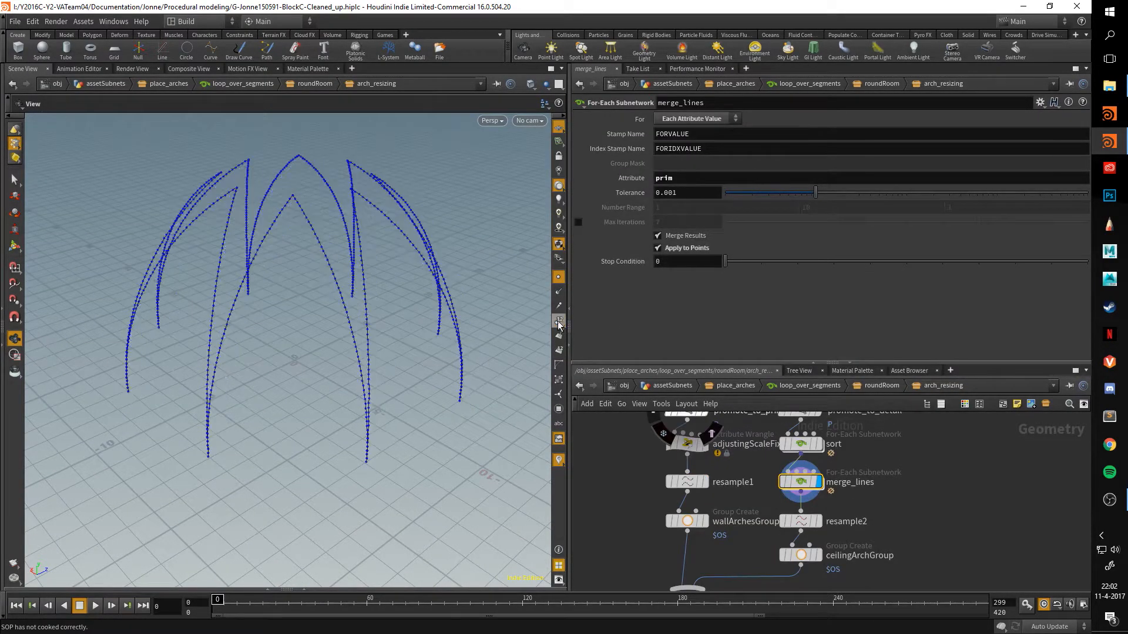
left_click(782, 445)
left_click_drag(423, 353, 384, 239)
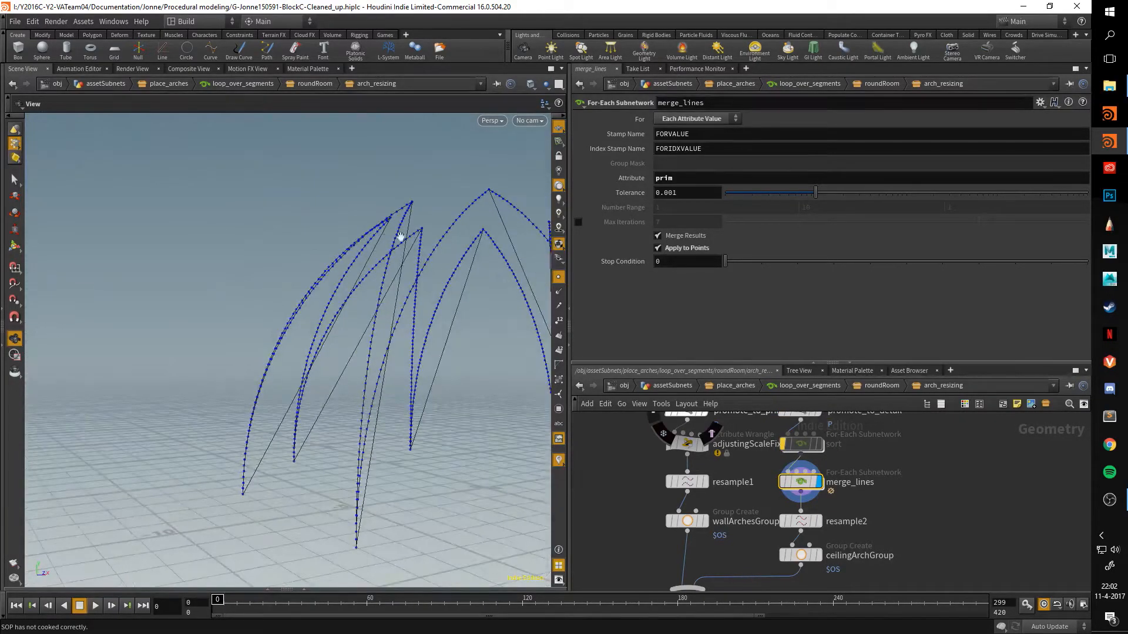
left_click_drag(314, 406, 353, 376)
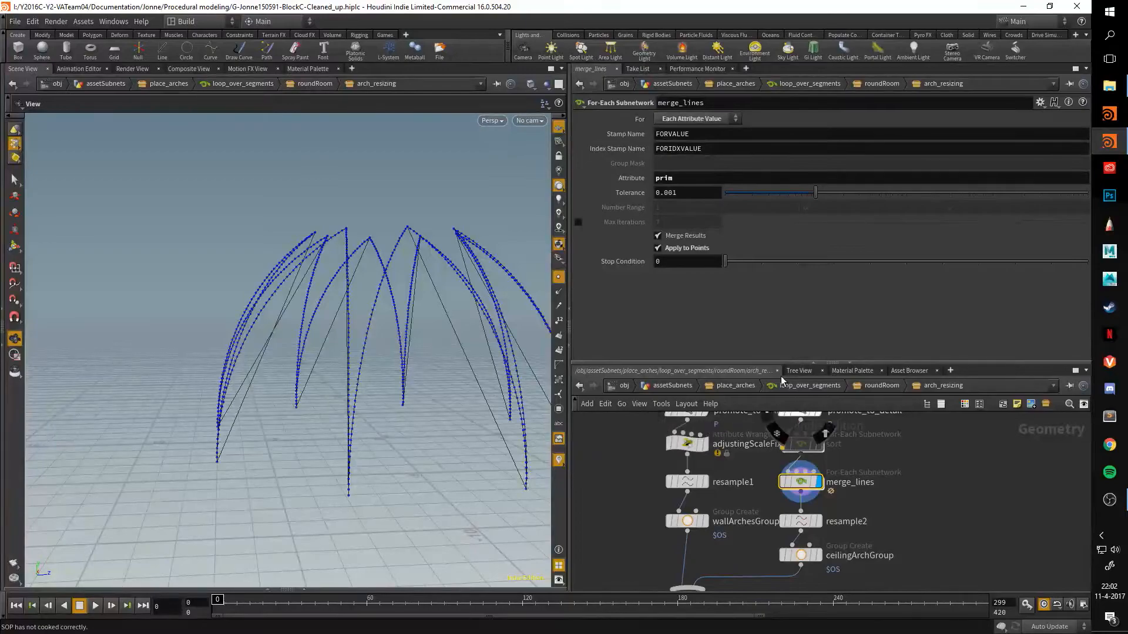
left_click(782, 445)
left_click_drag(531, 276, 494, 327)
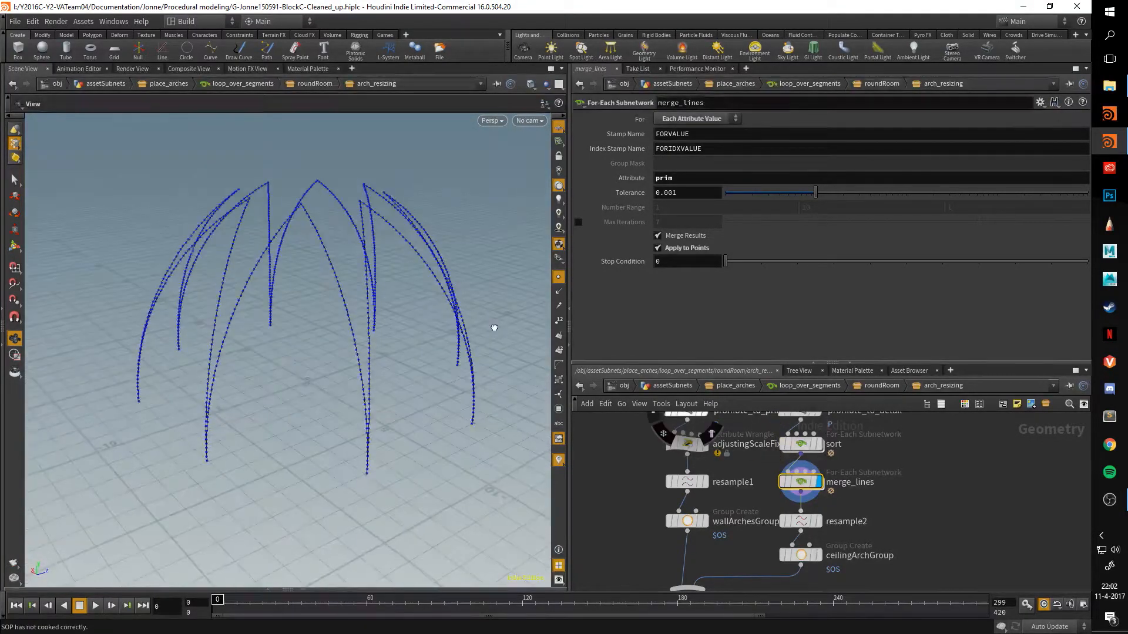
Display ceilingArchGroup and merge2 to view the resampled ceiling arches combined with the wall arches.
middle_click_drag(908, 537, 924, 481)
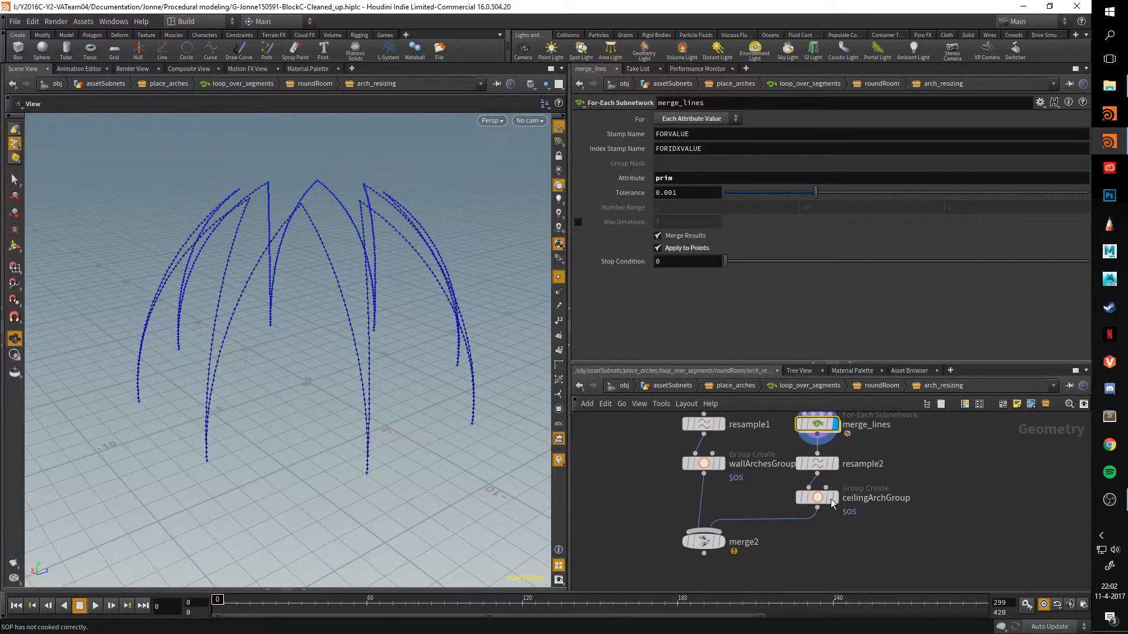
left_click(830, 500)
left_click(719, 542)
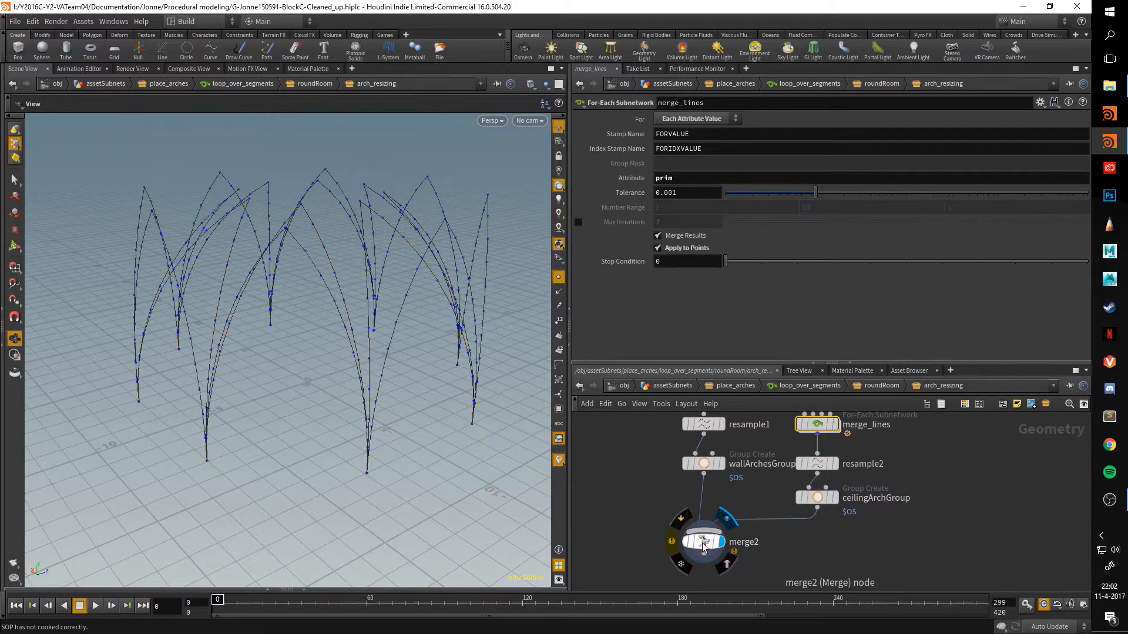
left_click(703, 543)
left_click_drag(472, 365, 492, 363)
Go up to roundRoom, enter the arch_covers subnetwork, and bring the start of its loop network into view.
left_click(869, 385)
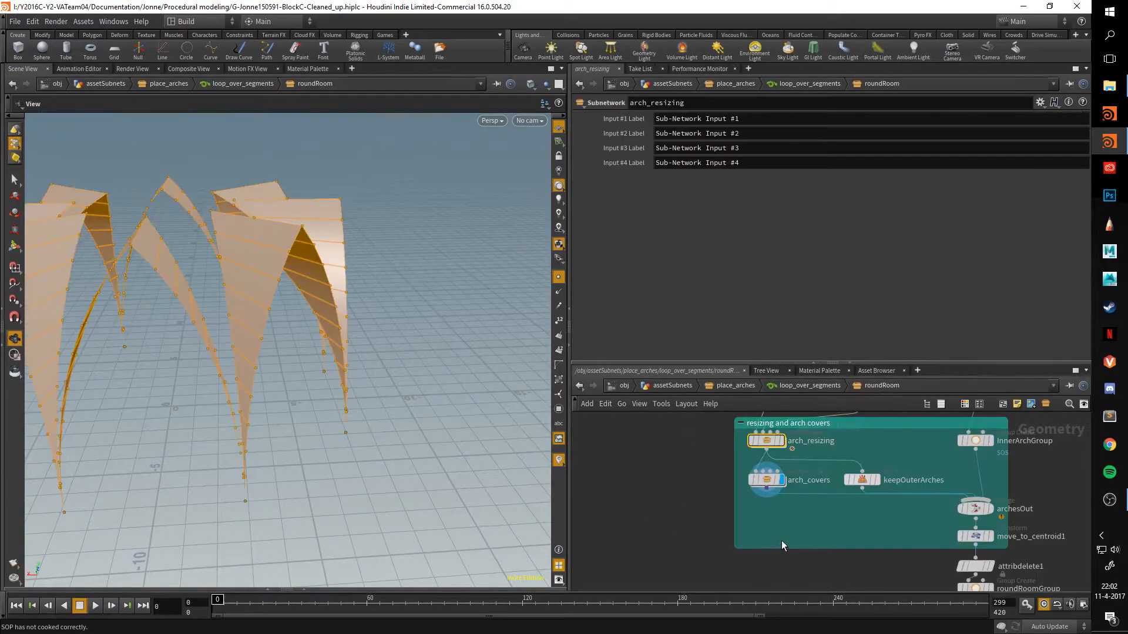
double_click(758, 467)
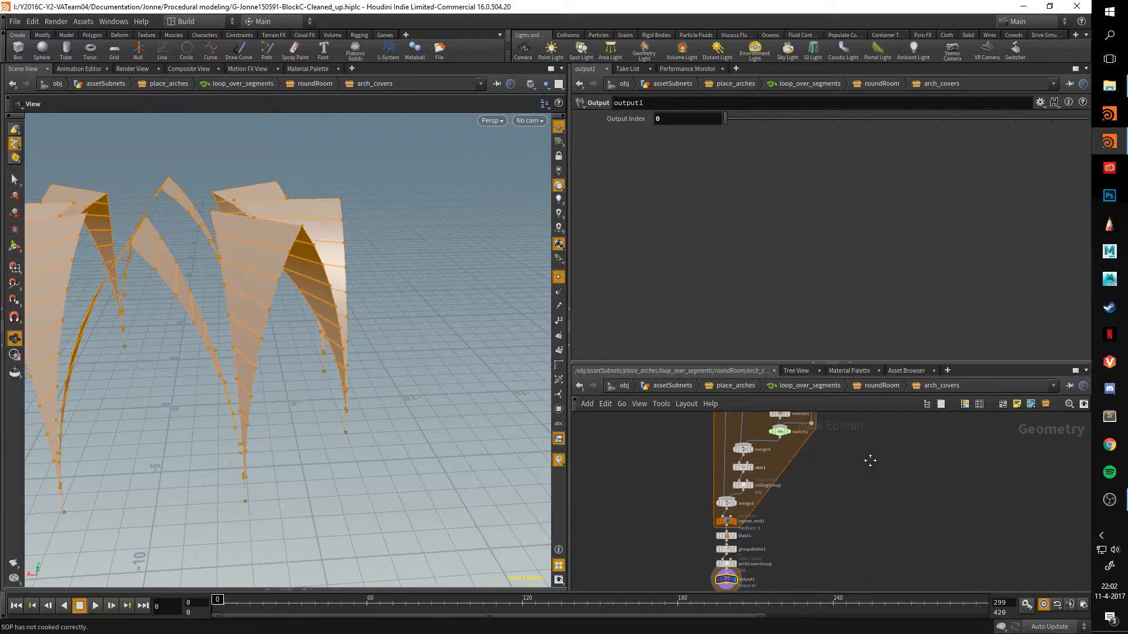
middle_click_drag(868, 457, 877, 554)
scroll(887, 494, "up", 2)
middle_click_drag(857, 477, 921, 503)
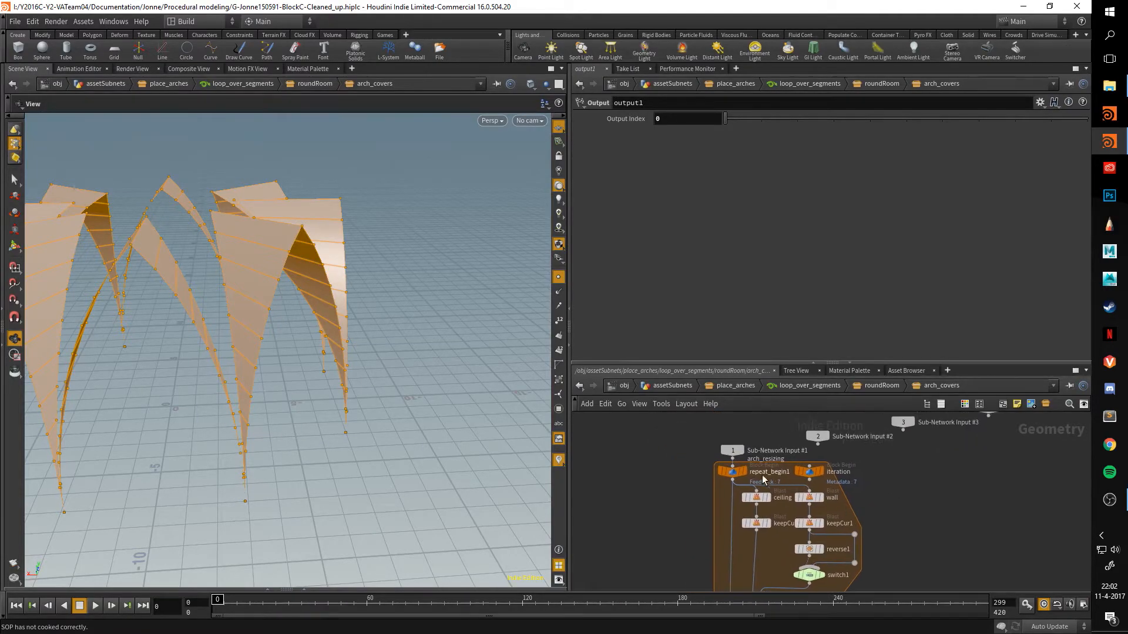
Display repeat_begin1 and examine the arch covers with primitive numbers around the room.
left_click(742, 472)
left_click_drag(317, 299, 555, 373)
mouse_move(422, 338)
left_mouse_down()
mouse_move(451, 330)
mouse_move(464, 348)
mouse_move(466, 330)
mouse_move(458, 342)
left_mouse_up()
Open the geometry spreadsheet, review the point attributes including prim, and enlarge the viewport again.
left_click(306, 588)
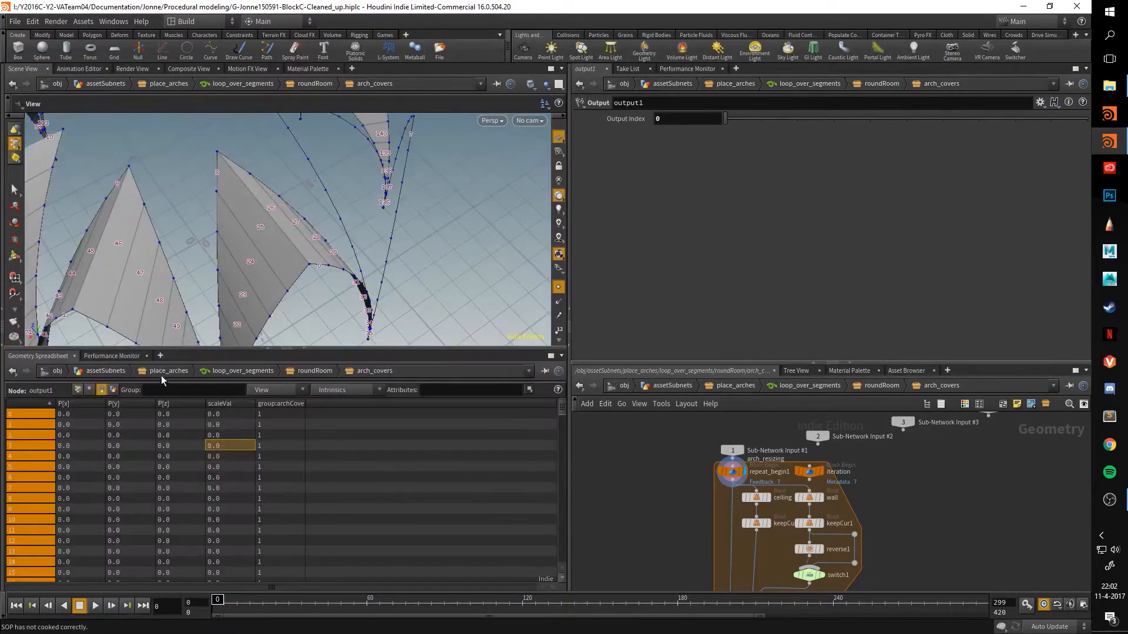
scroll(118, 417, "down", 2)
left_click(79, 391)
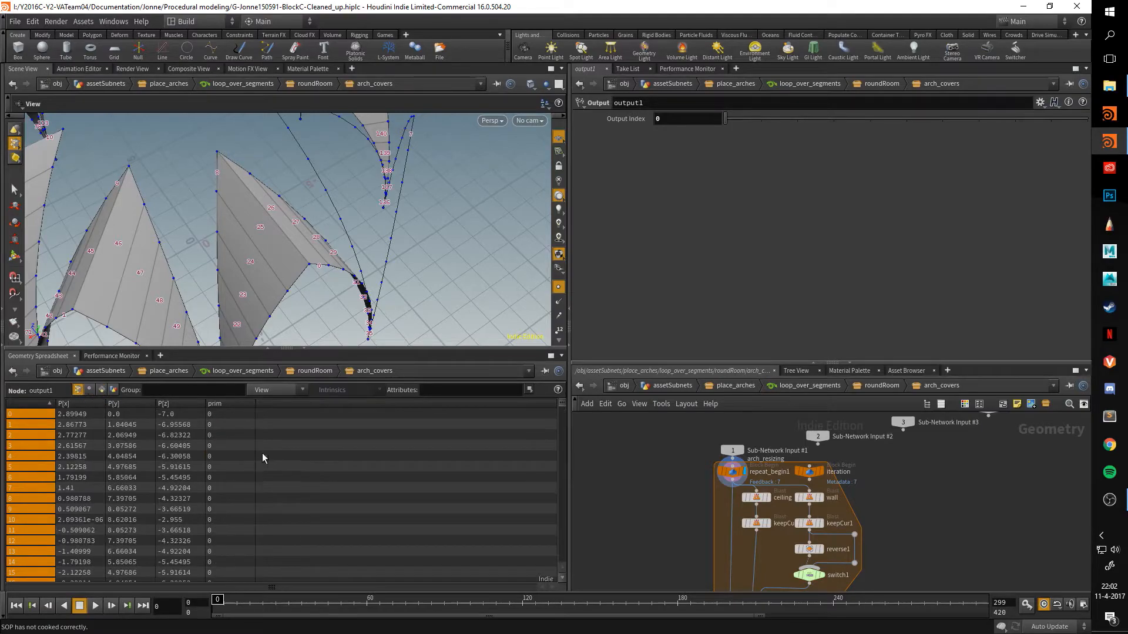
scroll(258, 447, "down", 8)
scroll(247, 434, "down", 18)
scroll(249, 451, "up", 18)
scroll(203, 468, "up", 7)
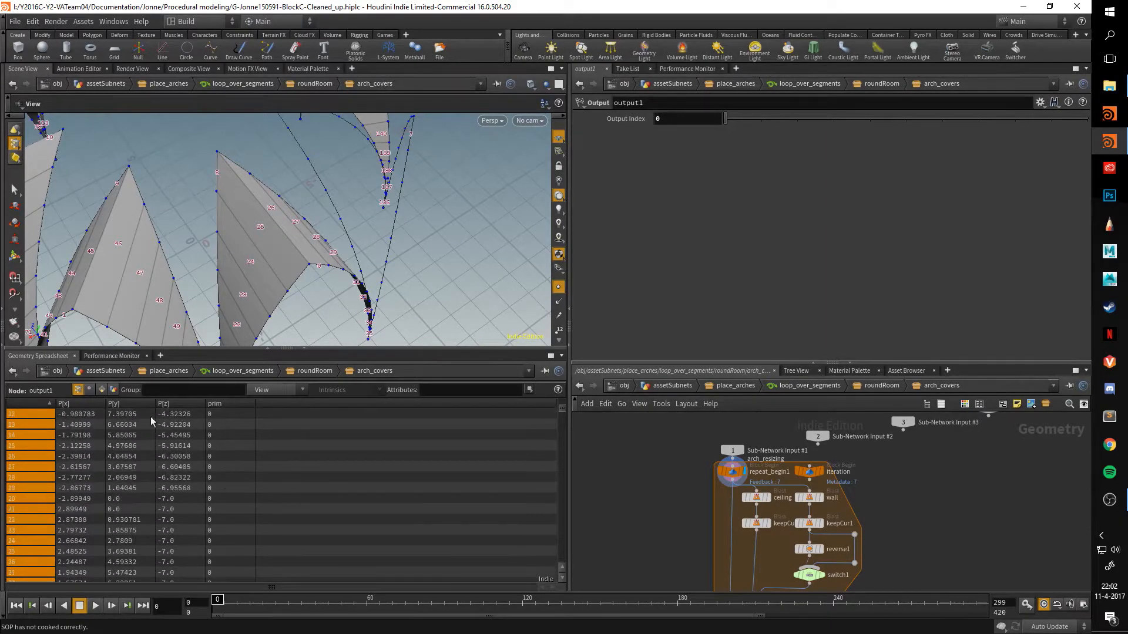
left_click(303, 349)
Inspect repeat_end1's iteration settings, and return to the start of the loop block.
middle_click_drag(914, 532, 925, 353)
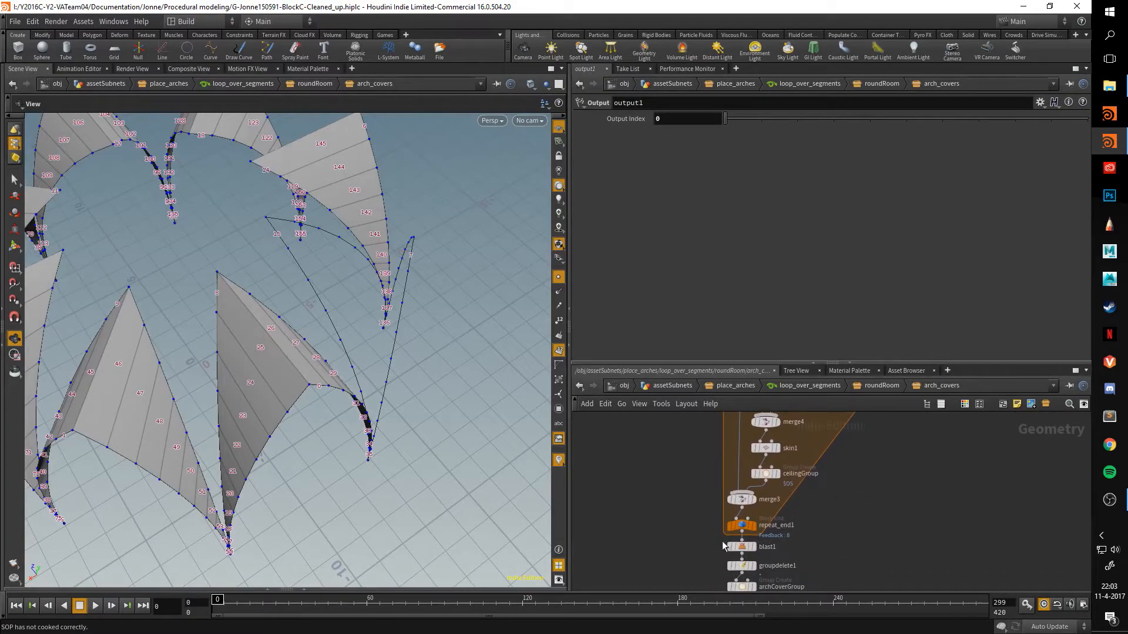
left_click(741, 525)
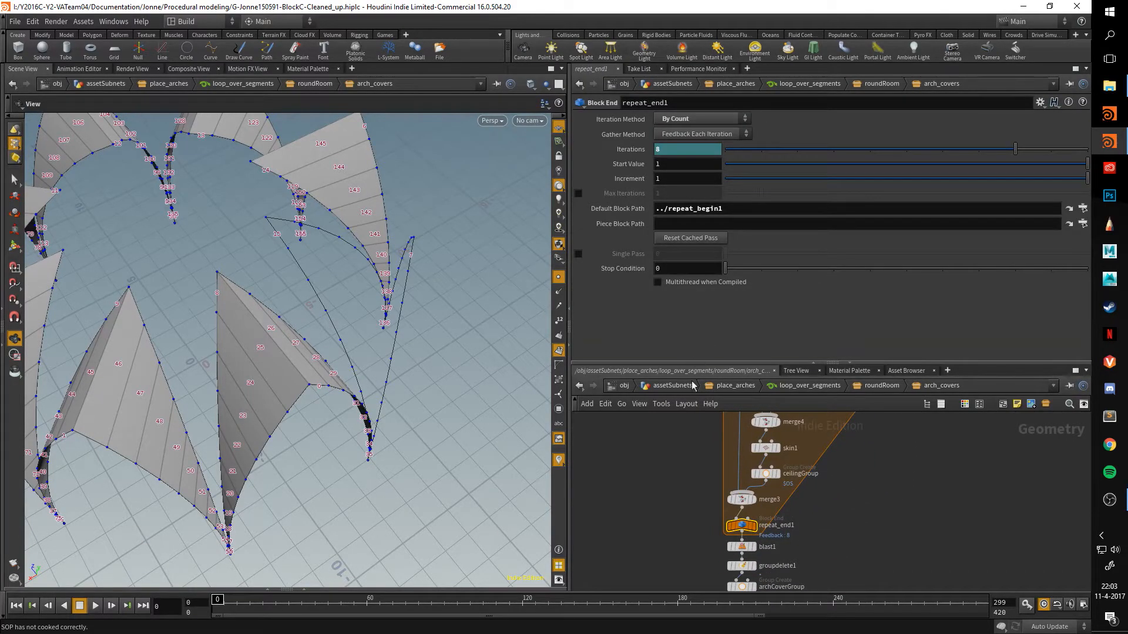
middle_click_drag(671, 468, 662, 553)
middle_click_drag(682, 508, 666, 632)
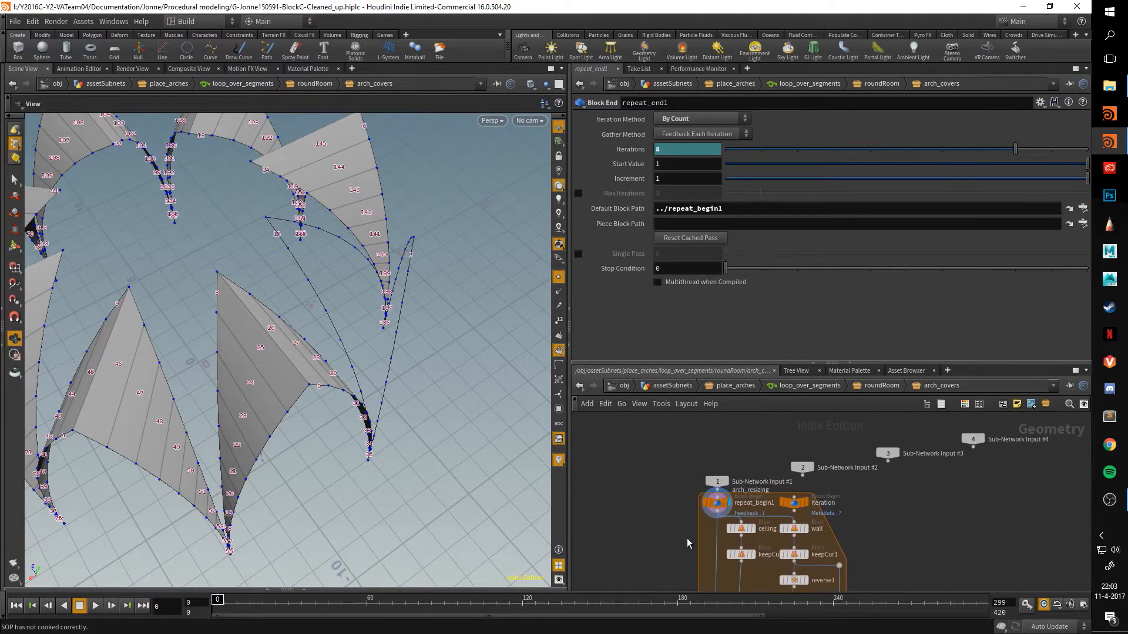
Inspect the ceiling blast's group, and display keepCur to view the single ceiling arch and its iteration-based group expression.
scroll(690, 535, "up", 3)
left_click(735, 457)
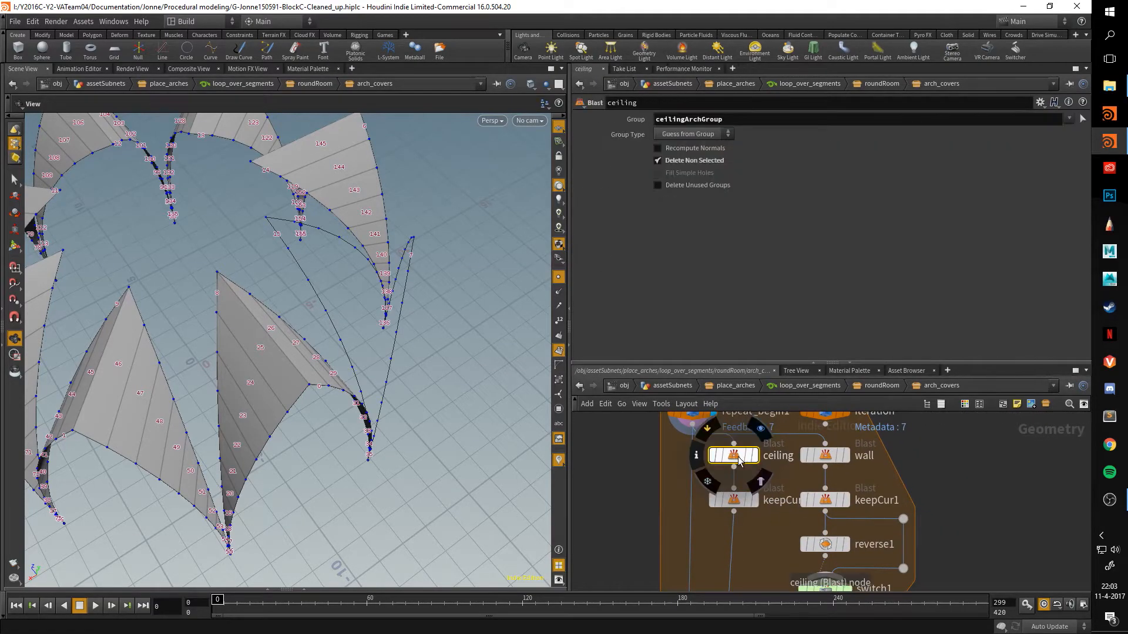
left_click(755, 500)
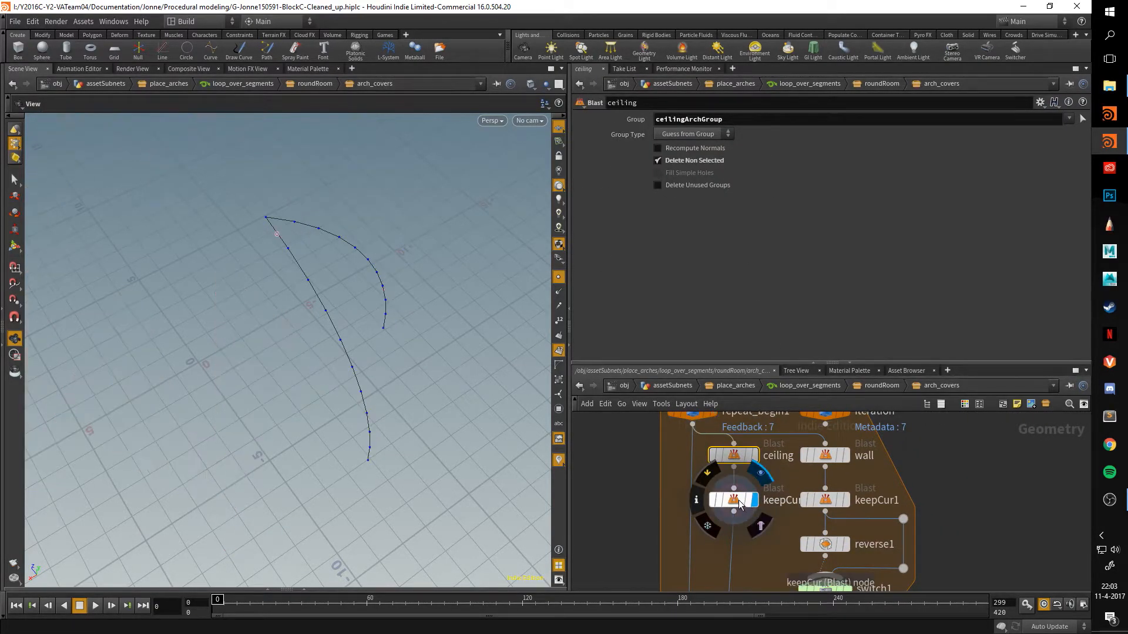
left_click(732, 500)
left_click_drag(271, 377, 229, 343)
Display the wall branch at keepCur1 and switch1, and inspect reverse1's vertex setting.
left_click(846, 500)
middle_click_drag(993, 529, 998, 394)
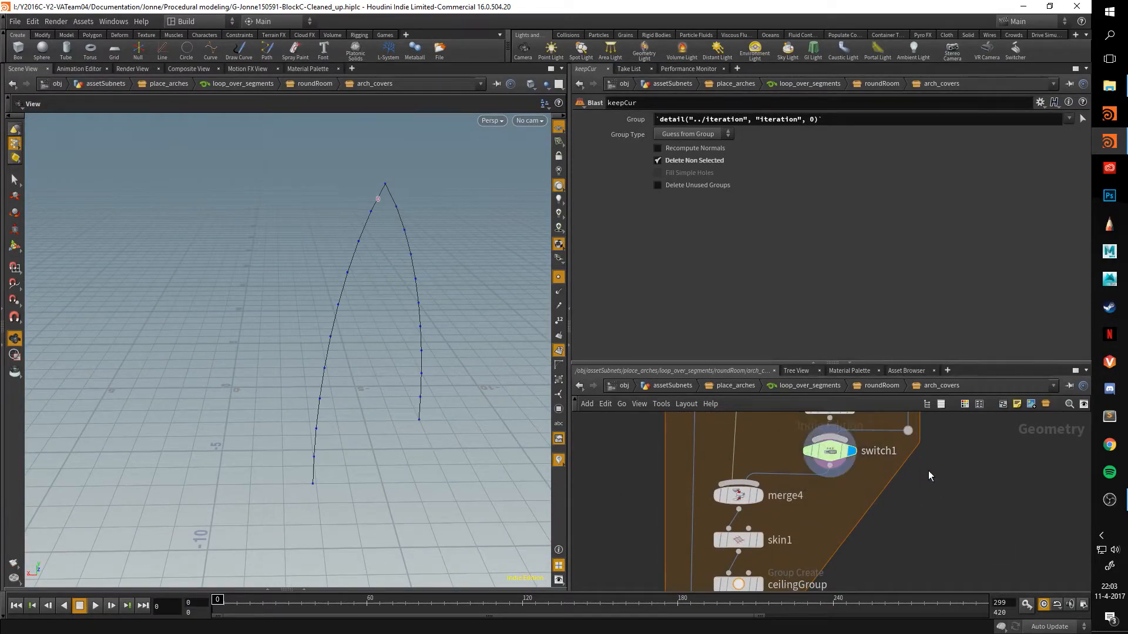
middle_click_drag(855, 458, 844, 561)
left_click(818, 509)
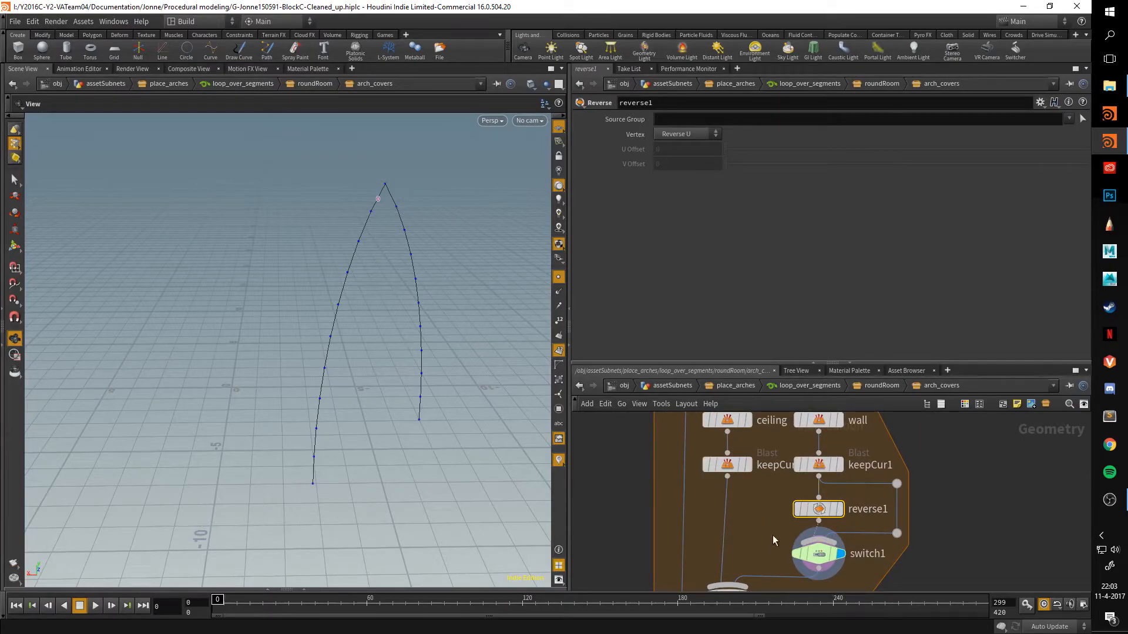
Display merge4 and skin1, and orbit around the cover surface skinned between the ceiling and wall arches.
middle_click_drag(773, 538, 773, 421)
left_click(754, 501)
left_click(721, 530)
left_click_drag(376, 276, 464, 337)
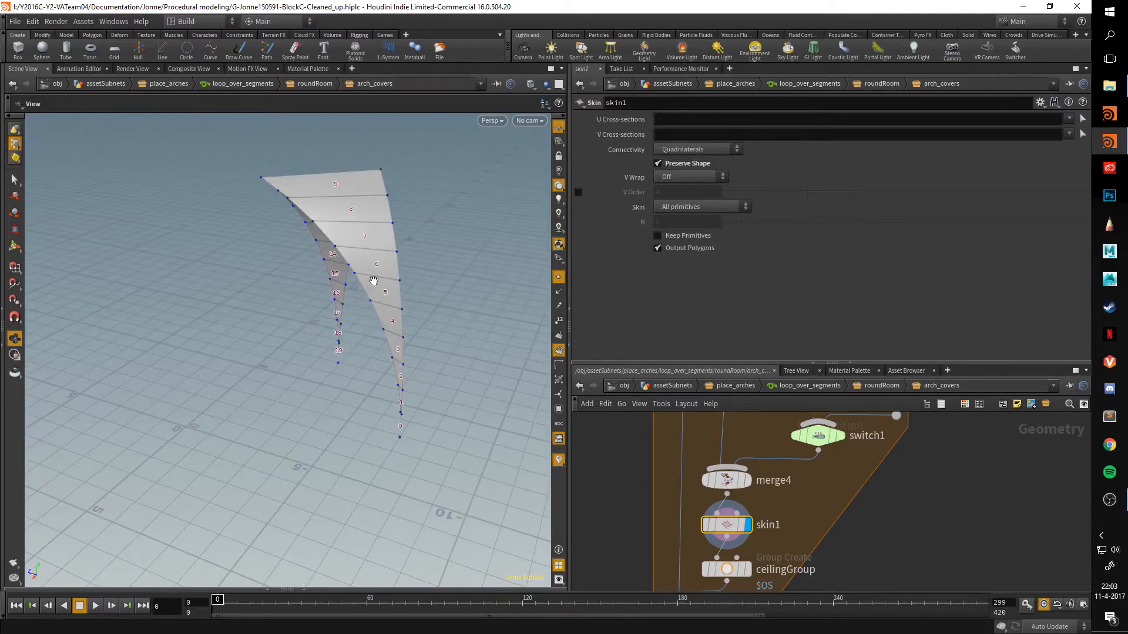
left_click_drag(419, 255, 355, 251)
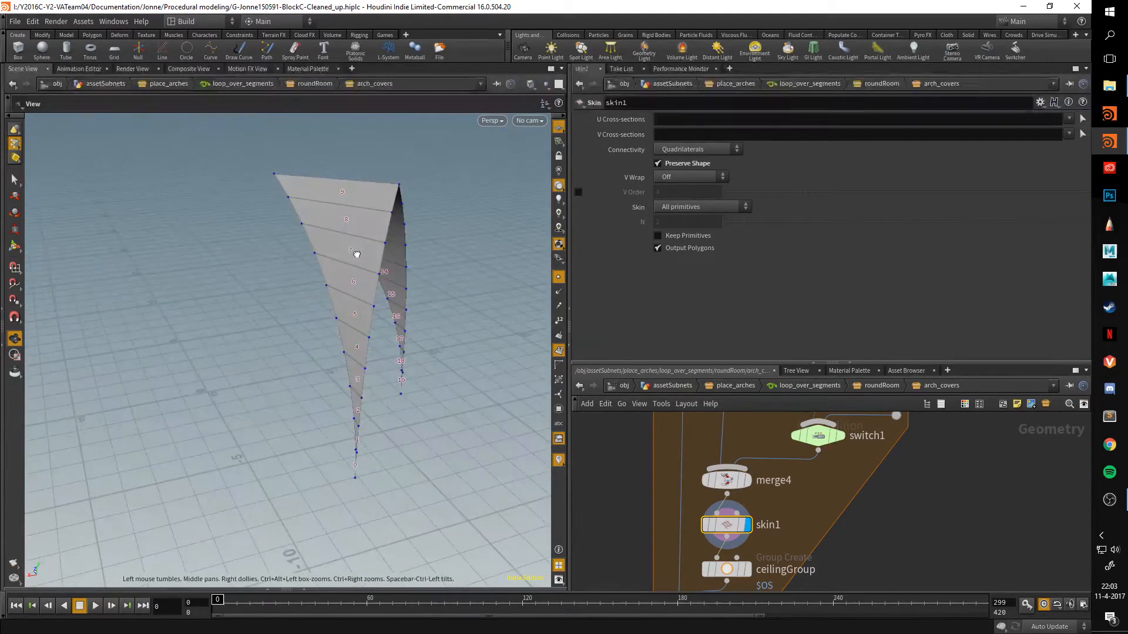
Bypass reverse1 and display repeat_end1 to examine how the arch covers change around the room.
middle_click_drag(830, 401, 859, 503)
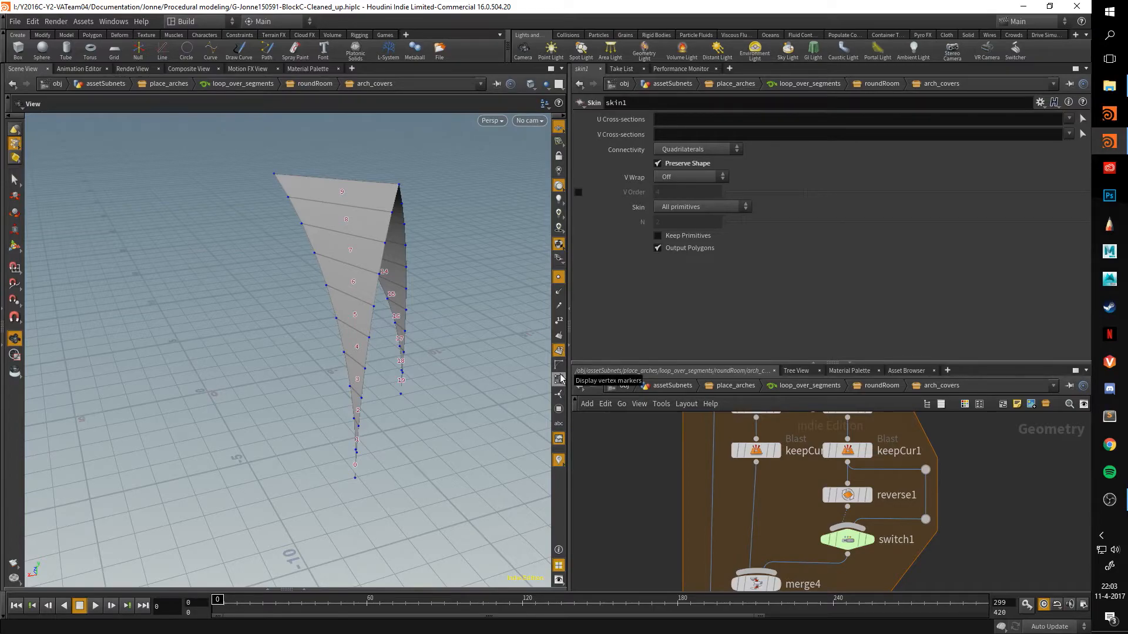
middle_click_drag(689, 527, 635, 506)
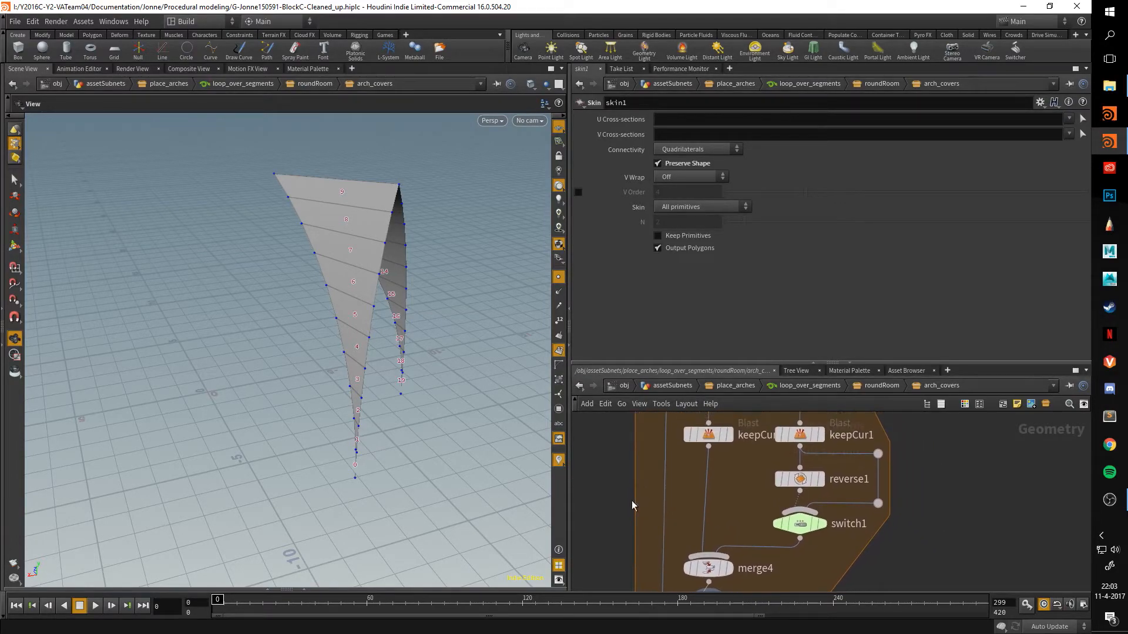
left_click(778, 480)
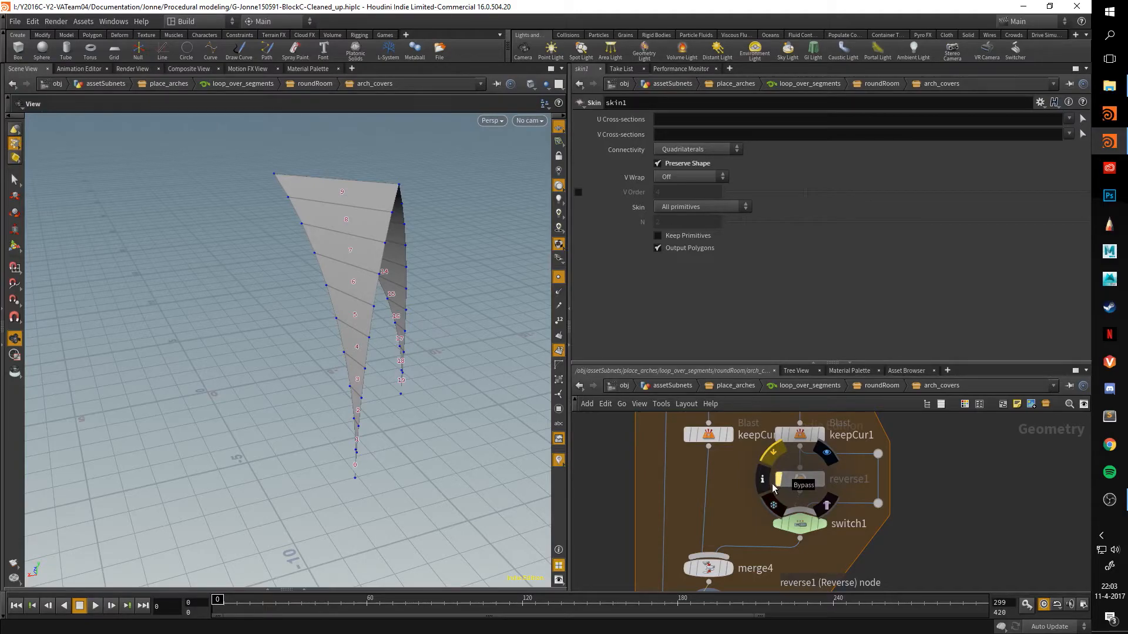
middle_click_drag(728, 489, 738, 312)
left_click(701, 568)
left_click_drag(552, 394, 311, 317)
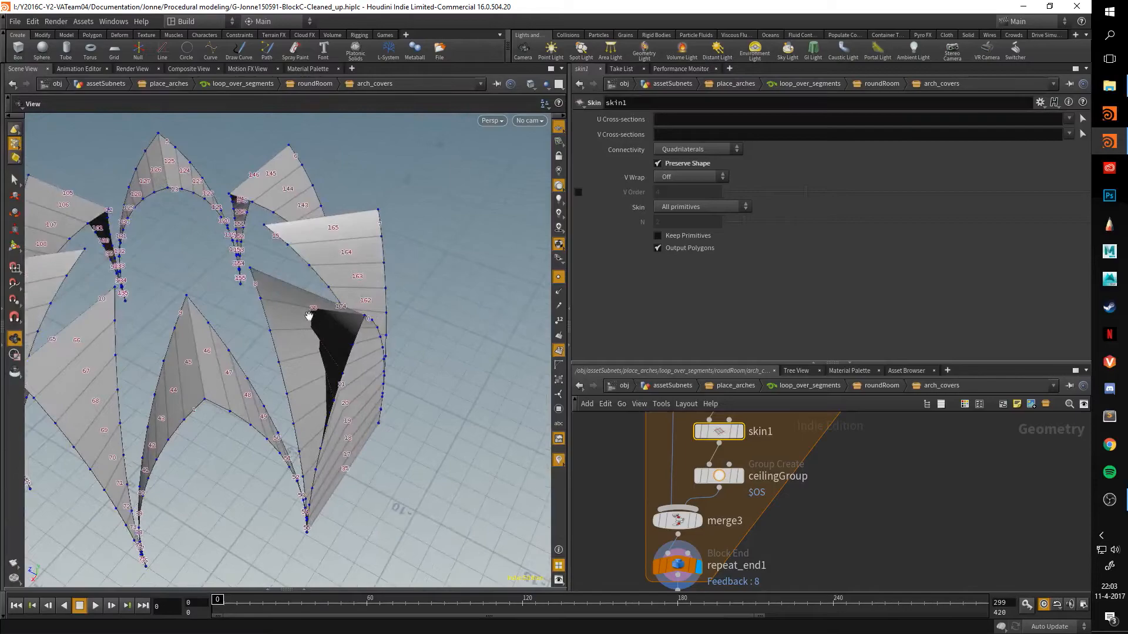
left_click_drag(411, 347, 323, 379)
Inspect switch1's full Select Input expression and its input operators, and examine the first cover in the viewport.
middle_click_drag(945, 485, 960, 609)
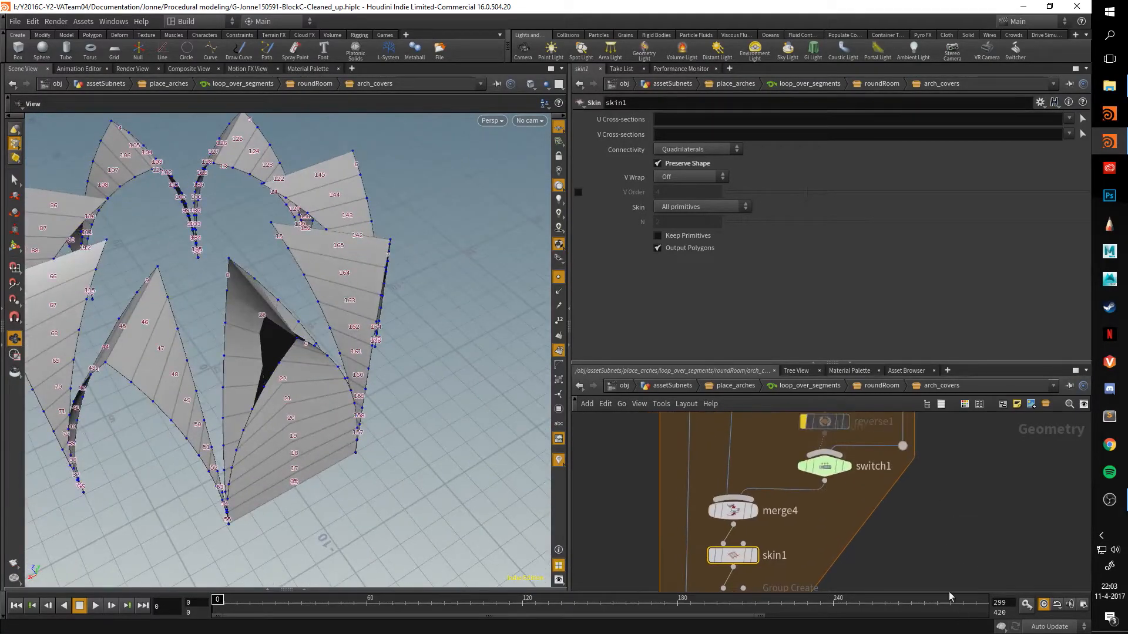
left_click(826, 474)
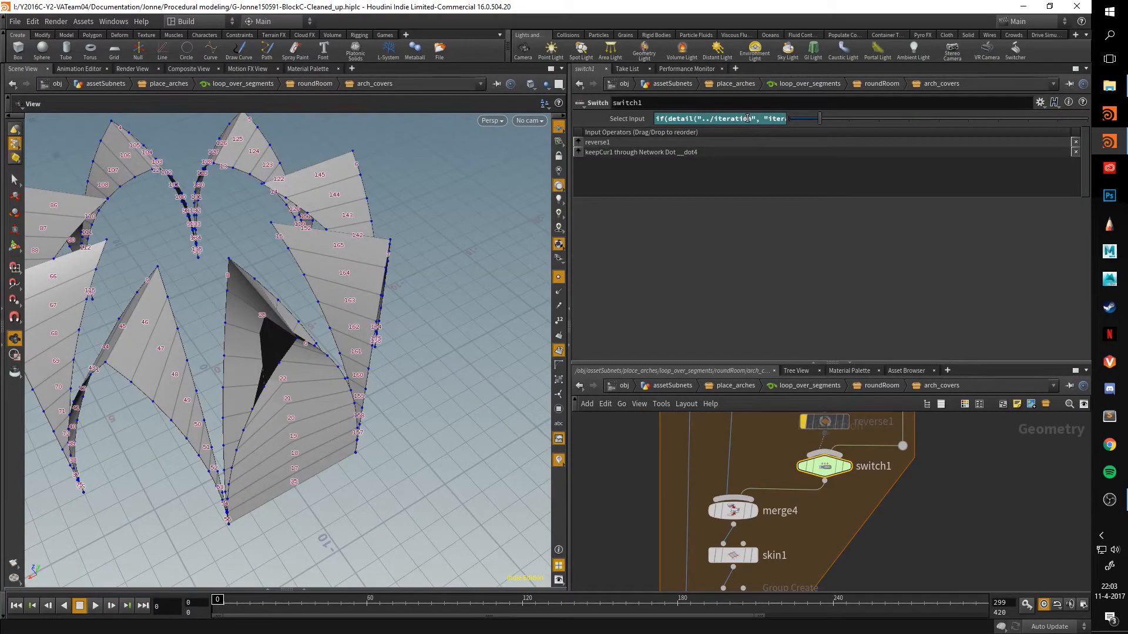
left_click(640, 120)
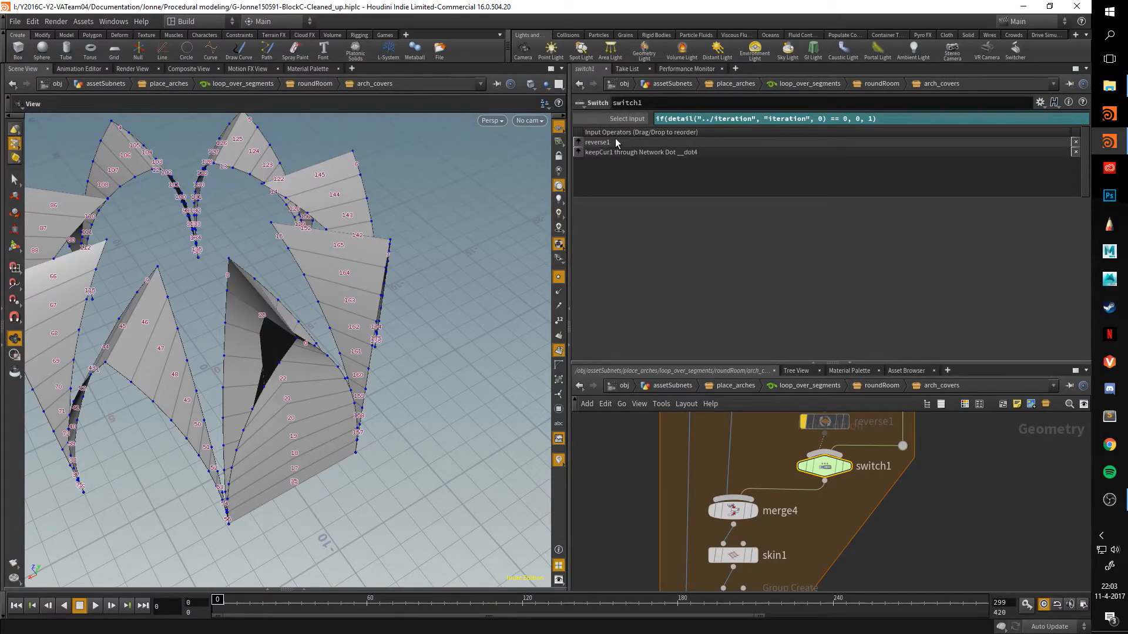
left_click(608, 120)
left_click_drag(468, 219, 243, 325)
middle_click_drag(779, 437, 780, 488)
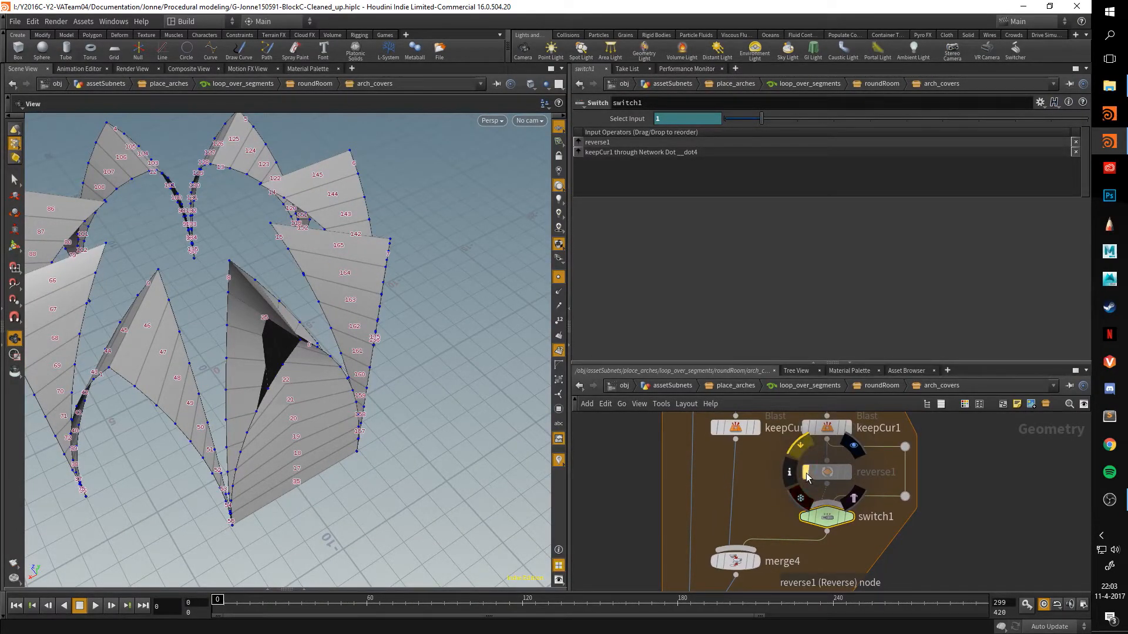
Re-enable reverse1 and display output1 at the end of arch_covers to examine the finished covers.
left_click(806, 473)
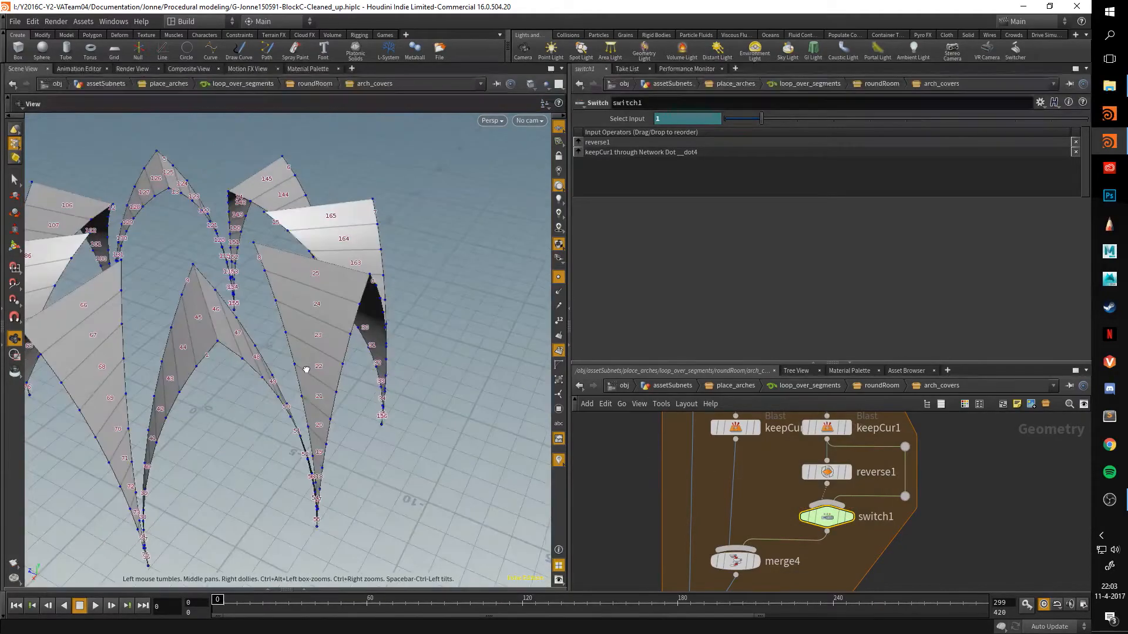
middle_click_drag(898, 554, 940, 459)
middle_click_drag(859, 558, 869, 475)
left_click(812, 537)
left_click_drag(318, 382, 467, 320)
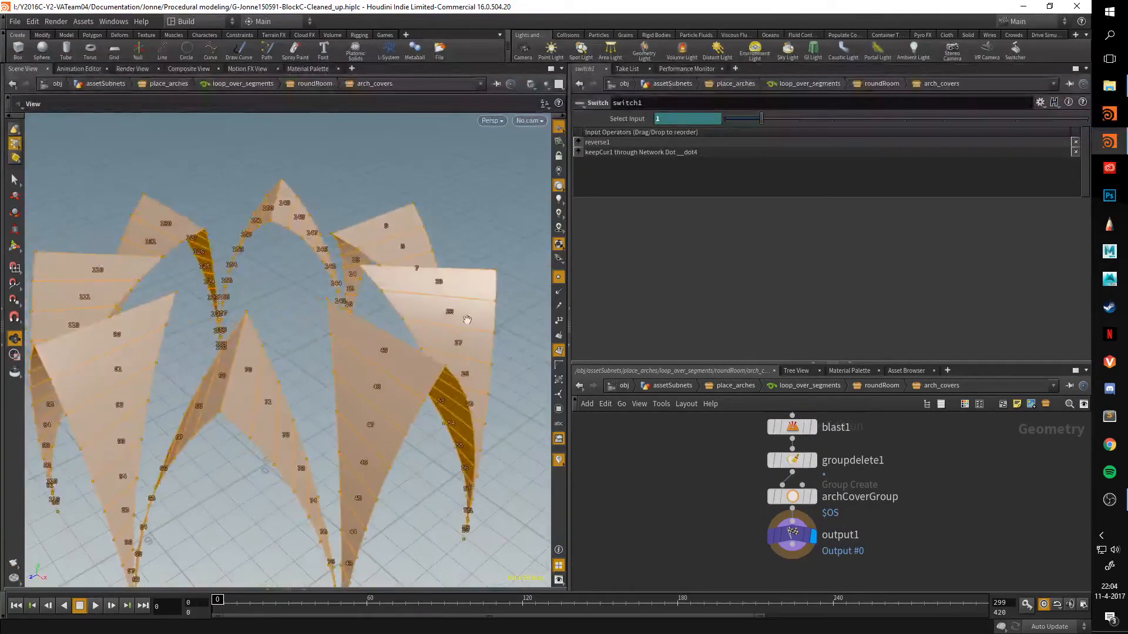
Go up to the roundRoom network, display its ArchesOut output node and frame the complete arch structure.
left_click(882, 386)
middle_click_drag(903, 532, 791, 496)
middle_click_drag(816, 487, 797, 455)
left_click(847, 534)
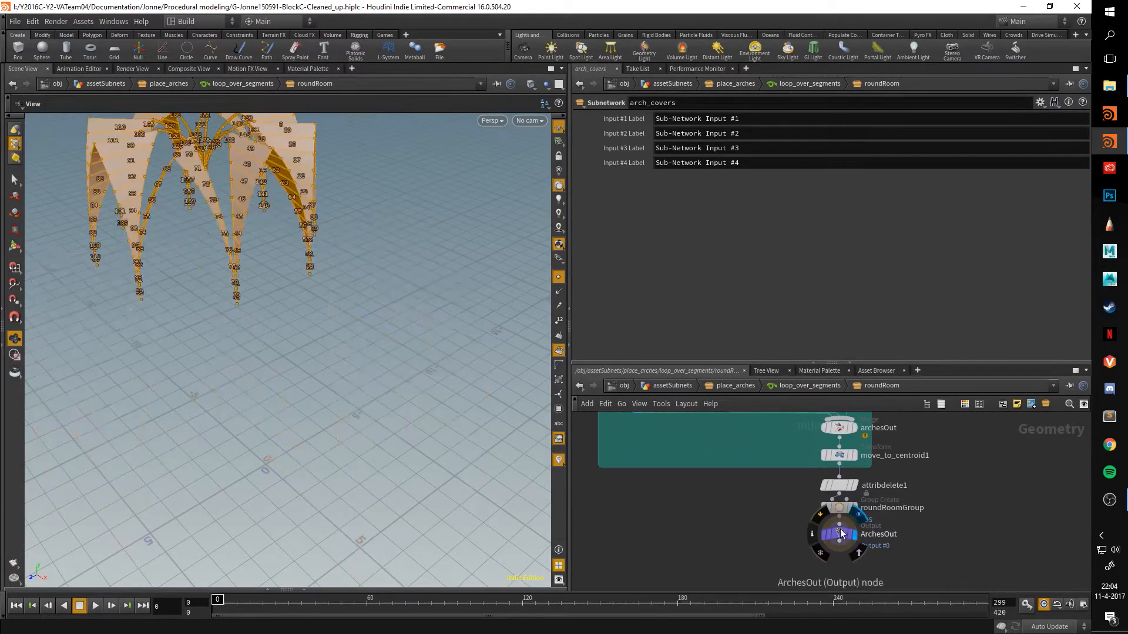
key("f")
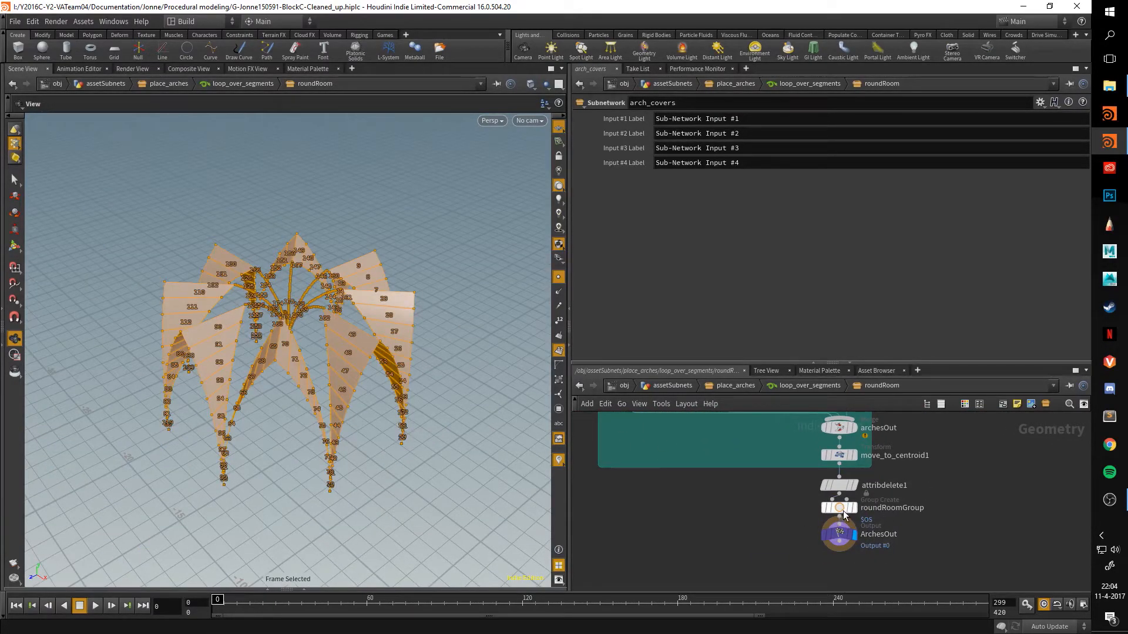
Inspect the bboxInfo node's bbox max and min values, undo its accidental move, and review the roundRoom network layout.
left_click(839, 455)
middle_click_drag(931, 455, 935, 562)
left_click(842, 484)
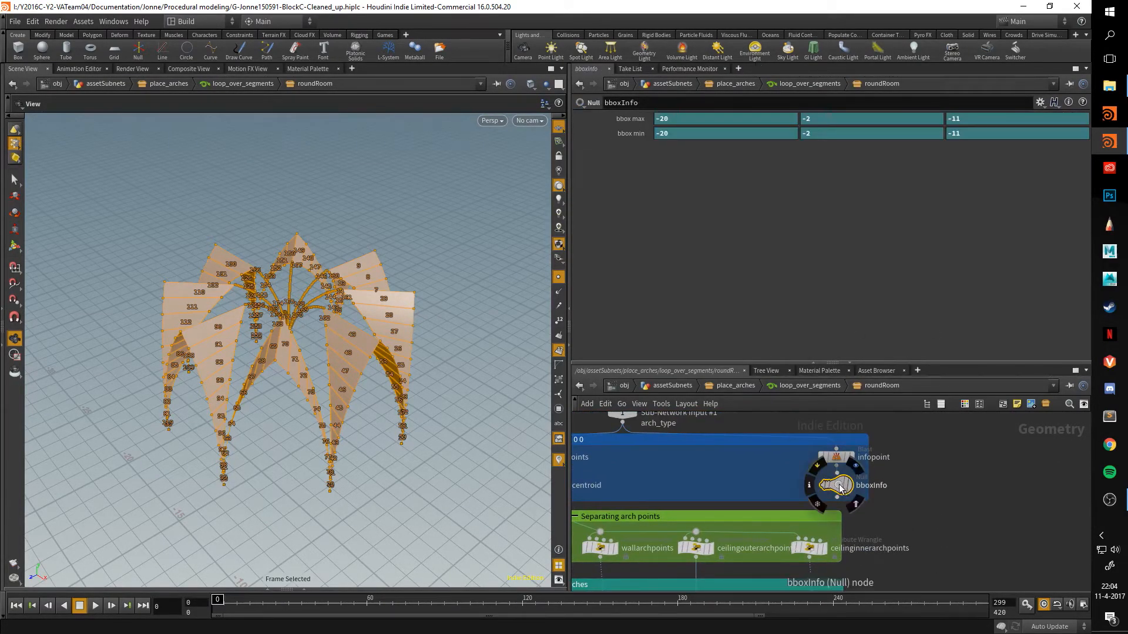
left_click_drag(838, 484, 843, 494)
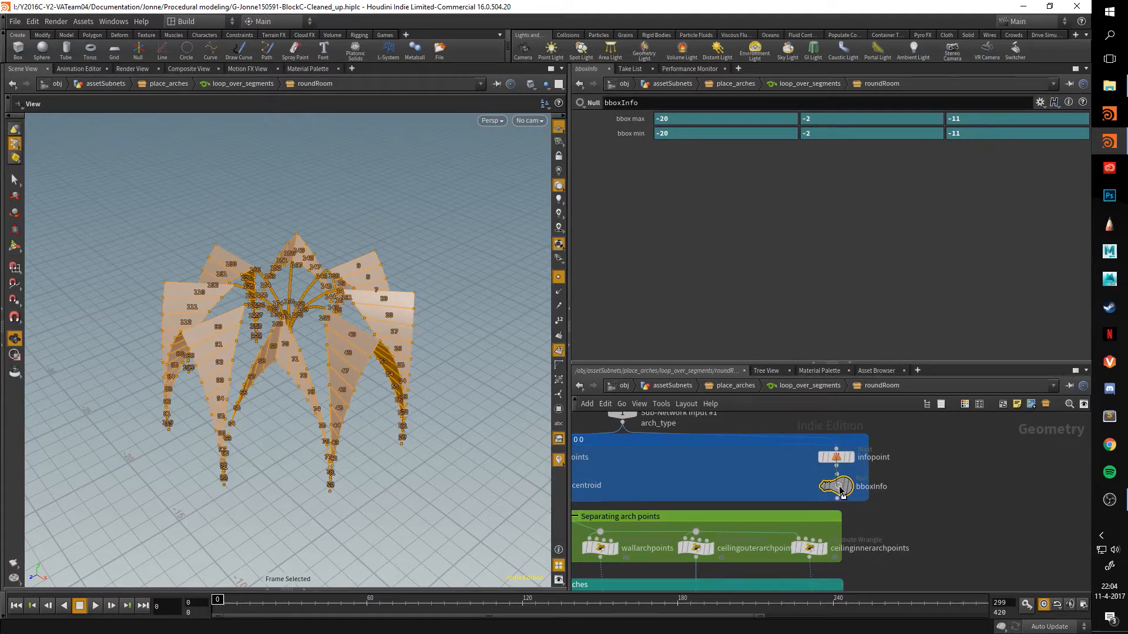
key("ctrl+z")
scroll(922, 542, "down", 5)
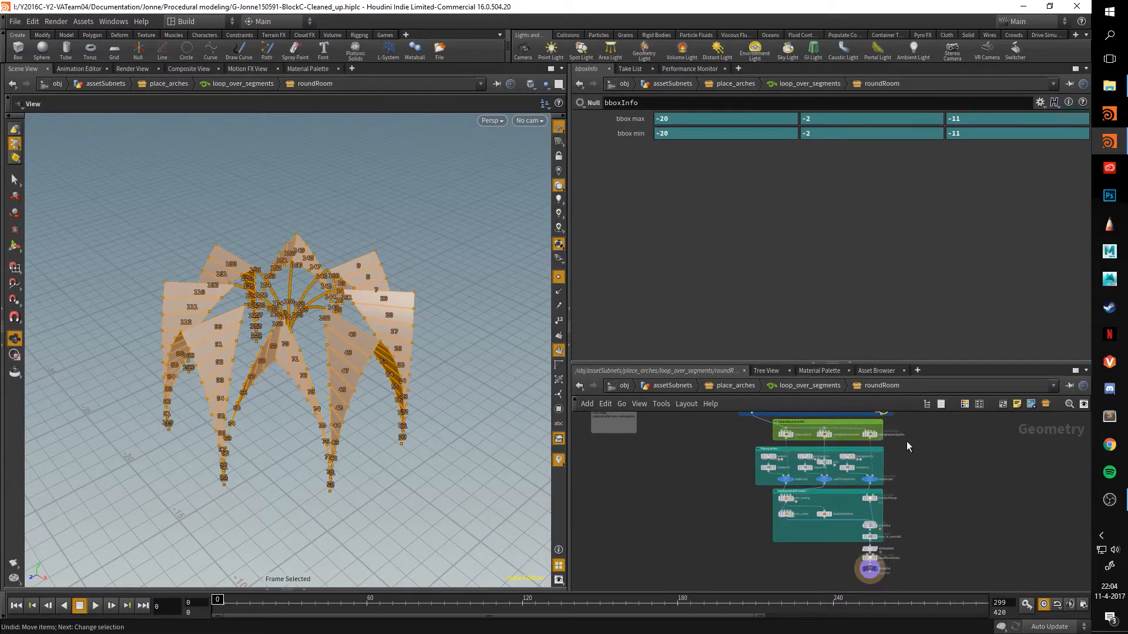
Return to loop_over_segments, display the corridor subnetwork and open its network.
left_click(819, 383)
scroll(847, 554, "up", 3)
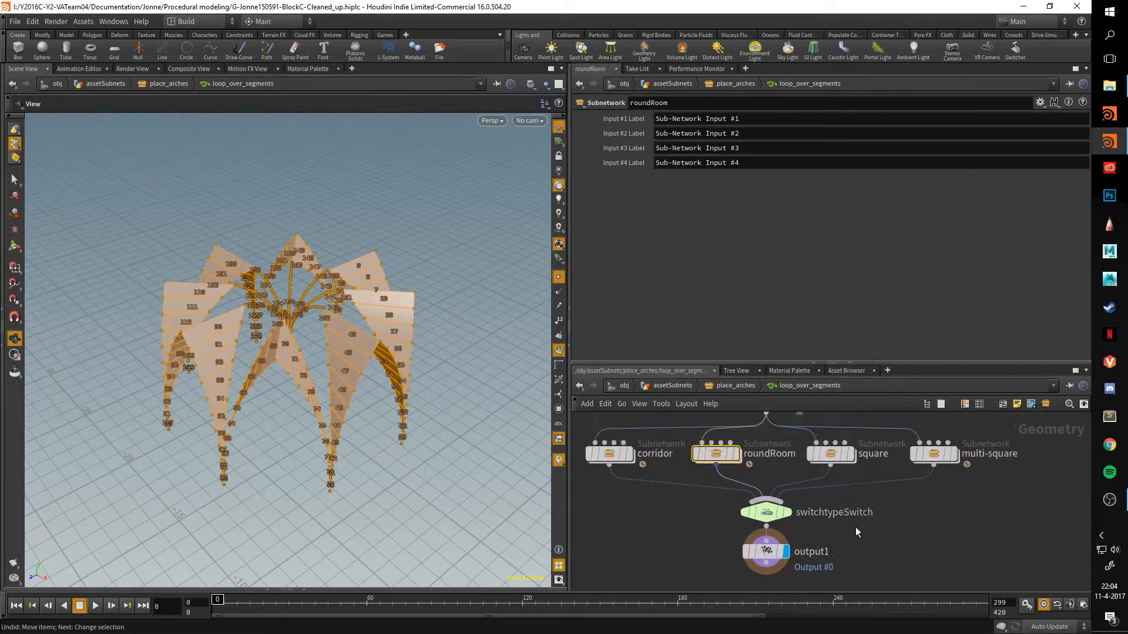
middle_click_drag(853, 460, 861, 496)
left_click(632, 480)
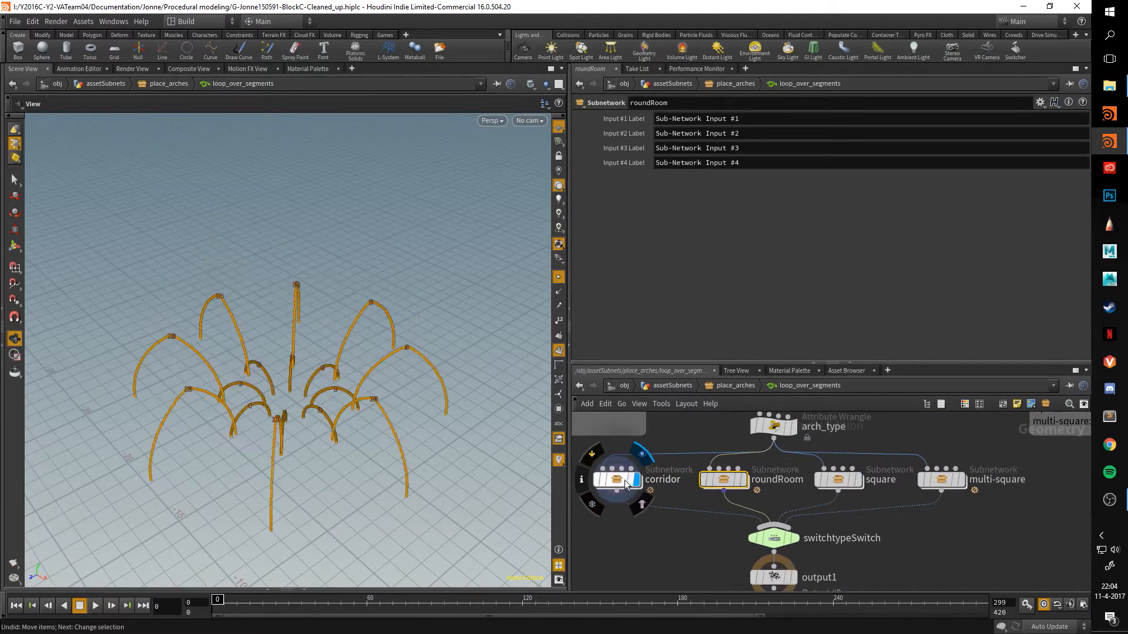
double_click(618, 483)
scroll(776, 564, "up", 4)
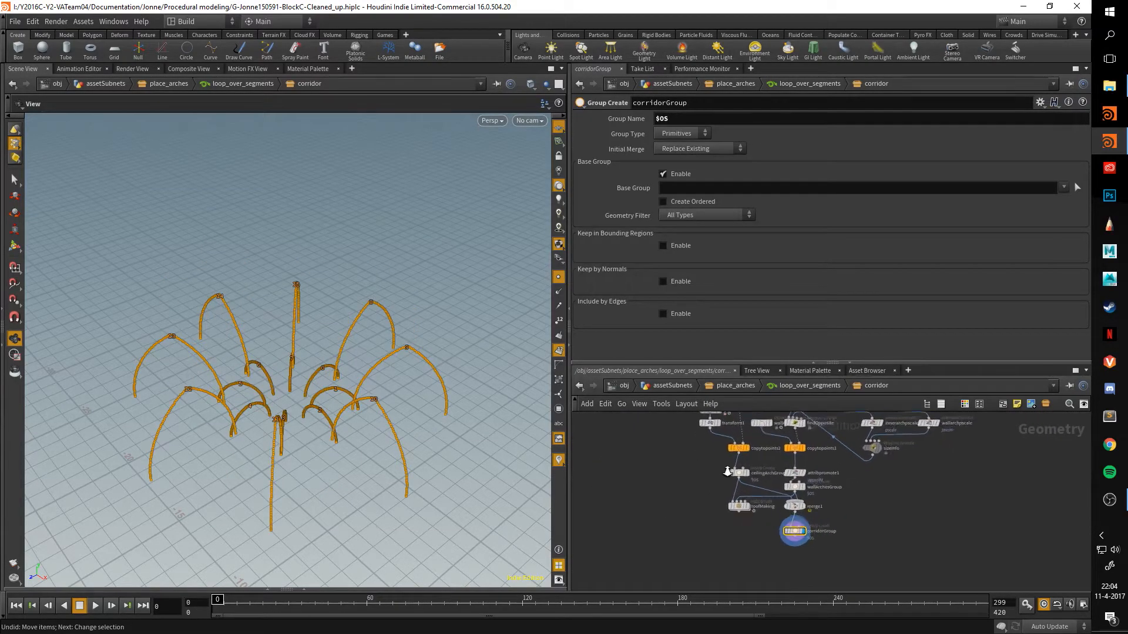
Go up to place_arches, disable Max Iterations on loop_over_segments, and view the arches of all segments.
left_click(725, 388)
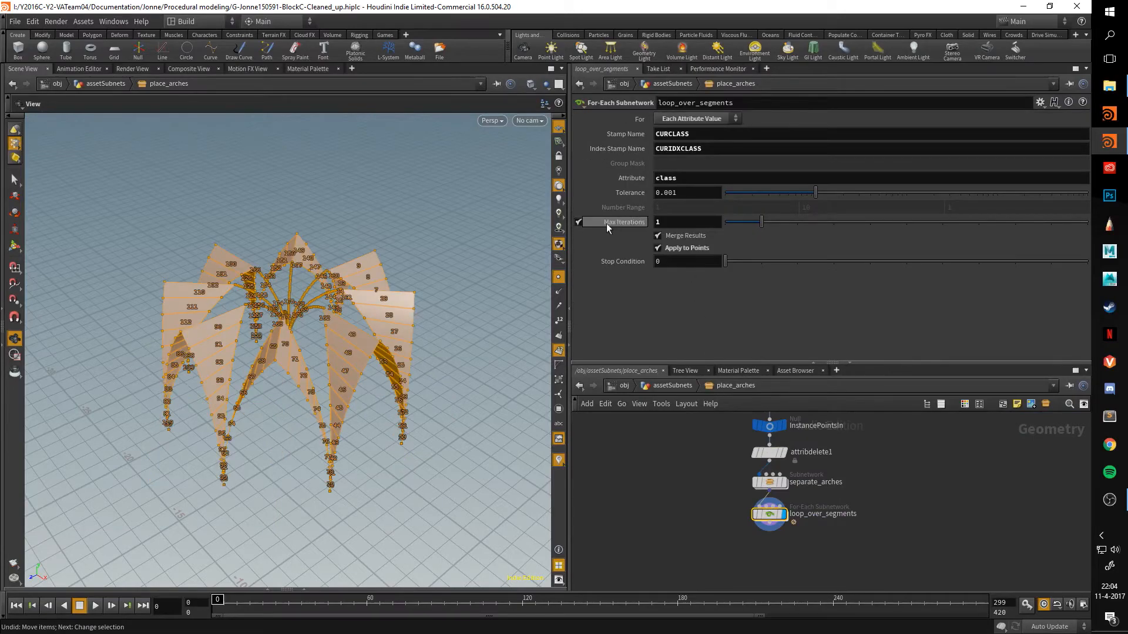
left_click(579, 223)
key("space+h")
left_click_drag(372, 323, 340, 335, "alt")
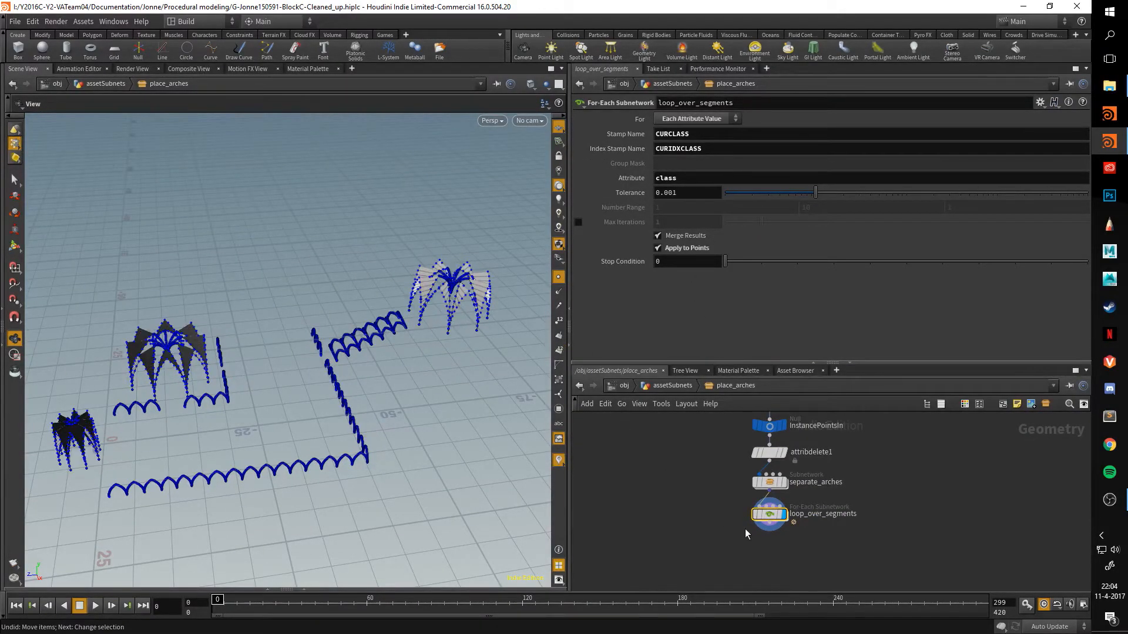
Reopen the corridor subnetwork, review its node chain, display roofMaking to examine the corridor arches, and return to loop_over_segments.
double_click(770, 514)
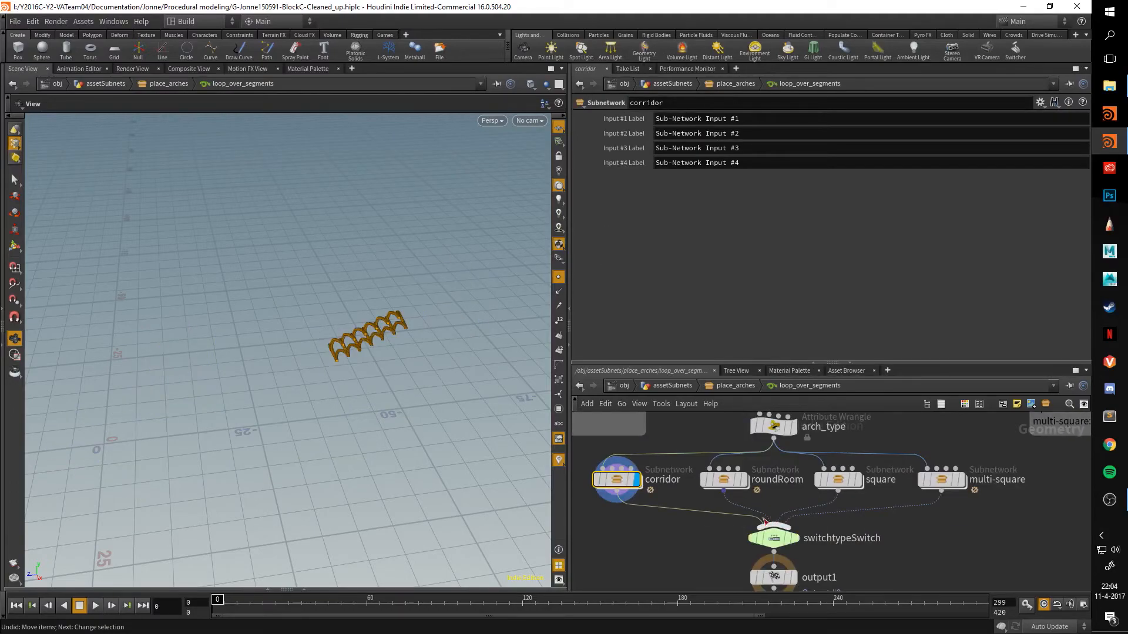
double_click(629, 480)
scroll(746, 435, "up", 3)
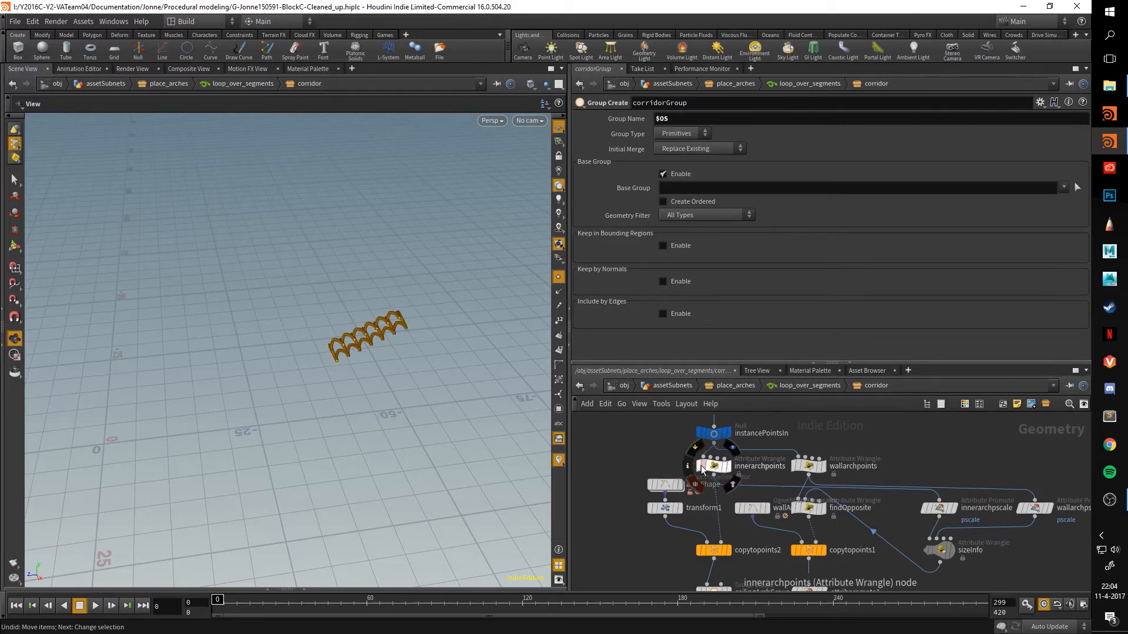
middle_click_drag(830, 510, 829, 431)
middle_click_drag(864, 555, 891, 493)
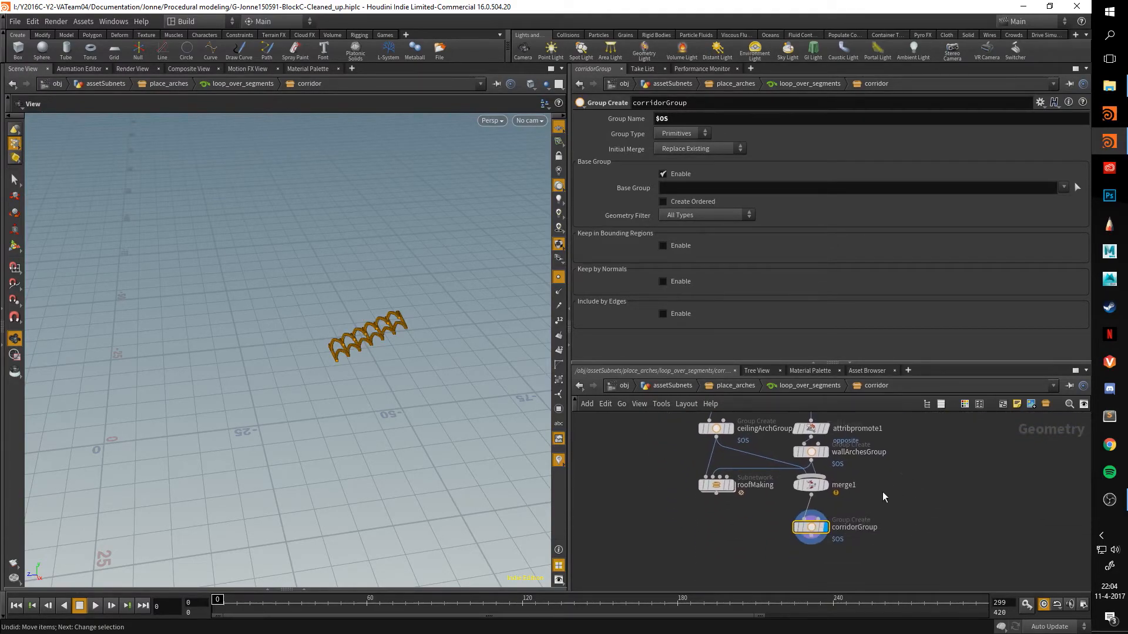
left_click(731, 489)
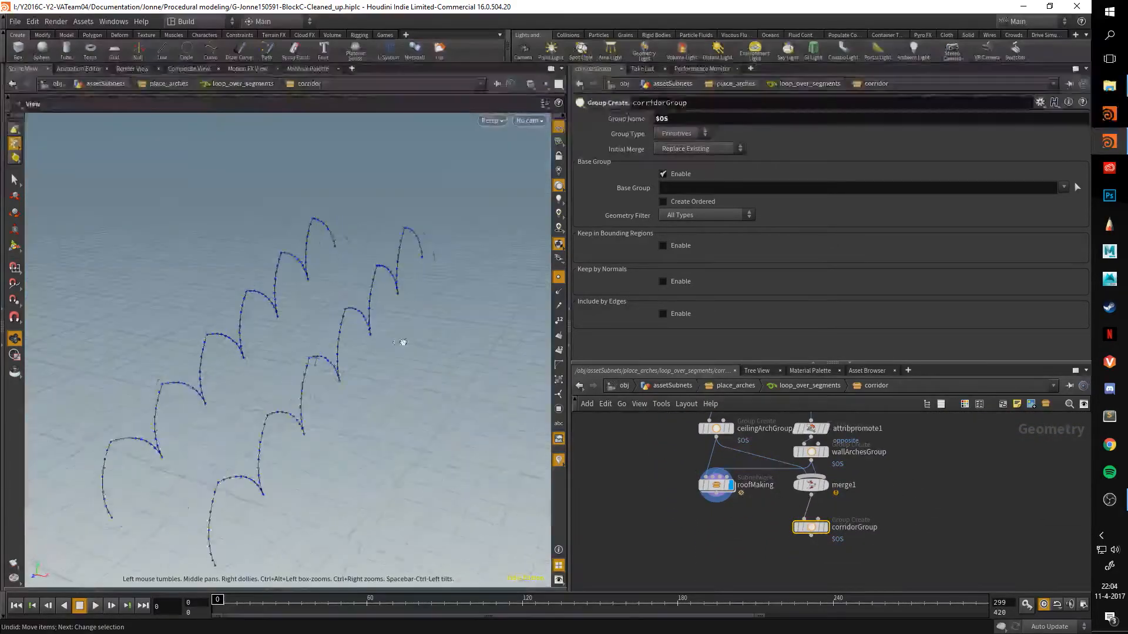
key("u")
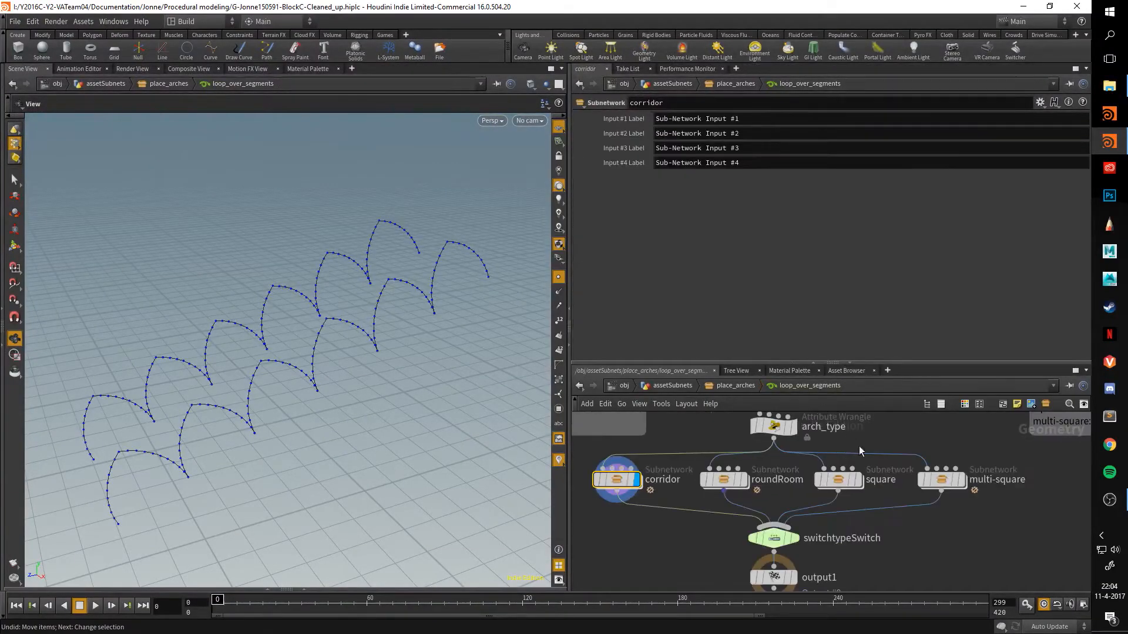
Look over the square and multi-square subnetworks, and open multi-square to inspect its network and resetHeight expression.
mouse_move(855, 489)
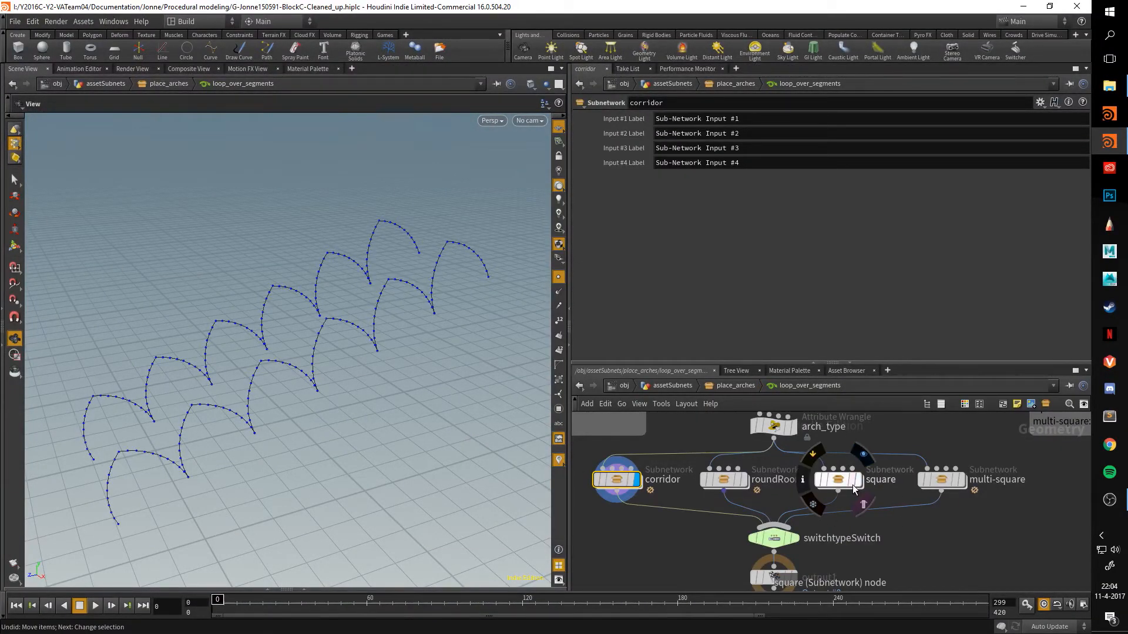
middle_click_drag(910, 534, 889, 524)
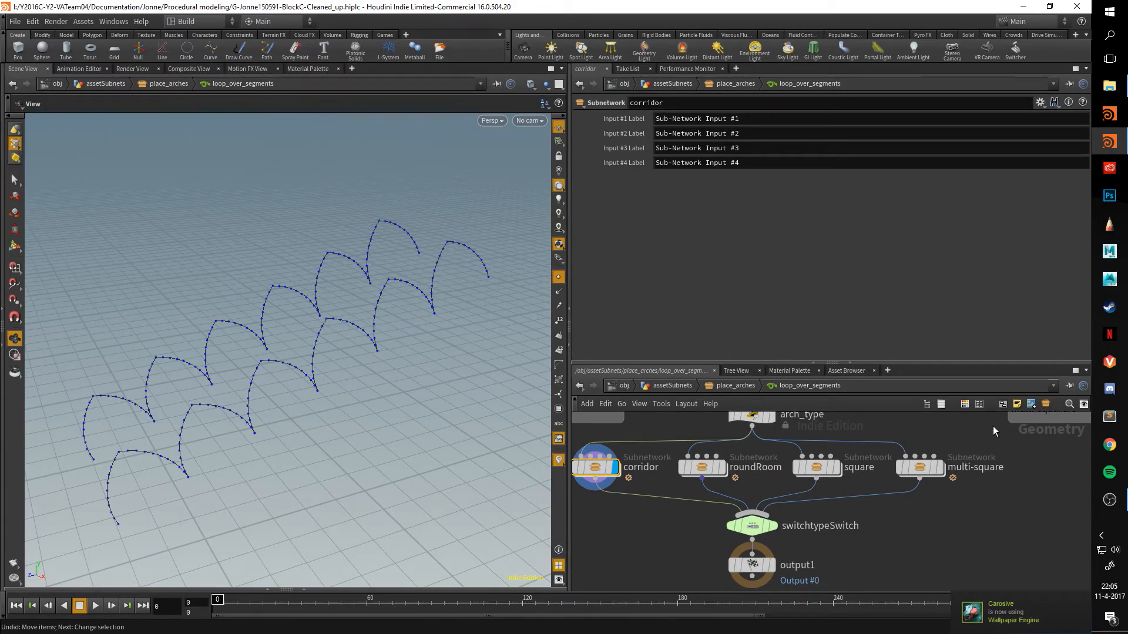
scroll(974, 528, "up", 5)
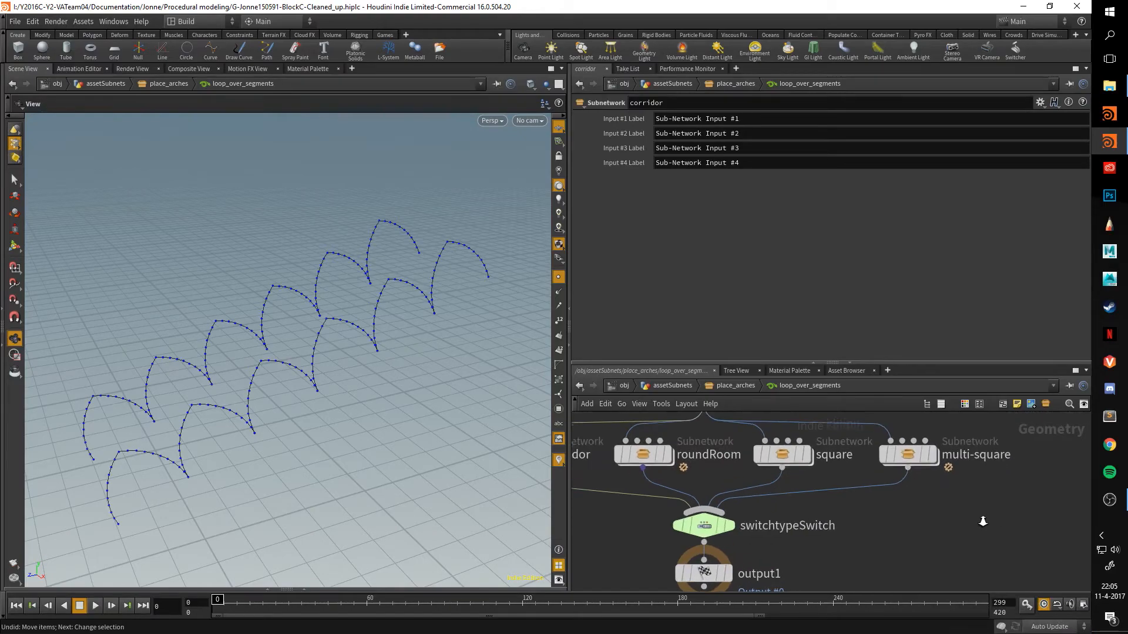
double_click(917, 503)
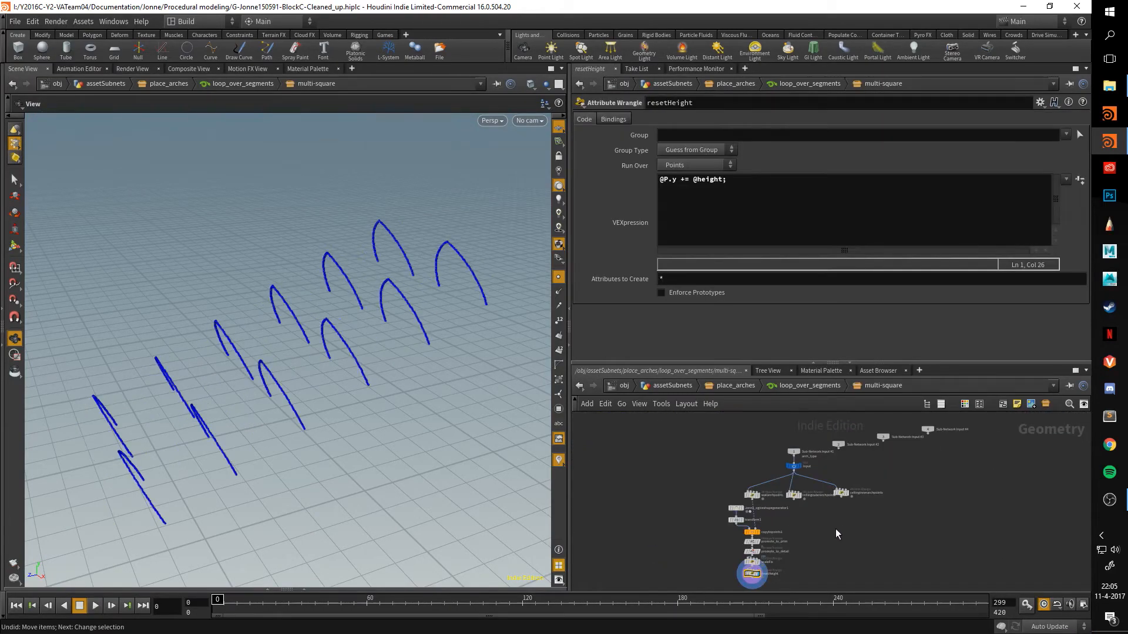
left_click(788, 387)
Go up to assetSubnets, display place_arches, and orbit around the full arch layout.
left_click(738, 385)
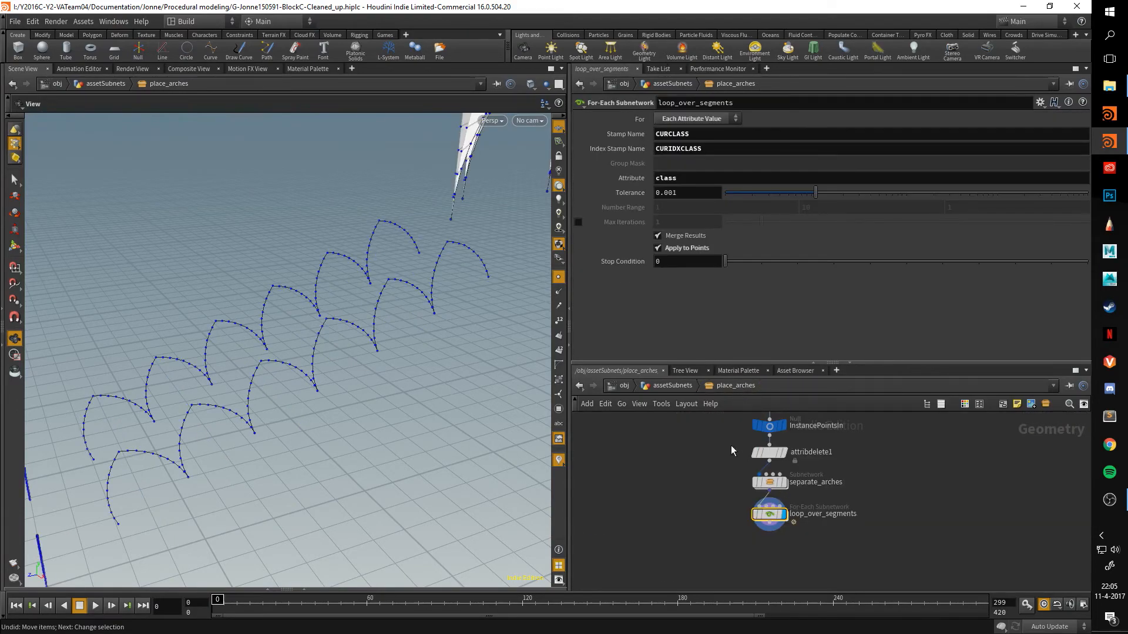
left_click(672, 385)
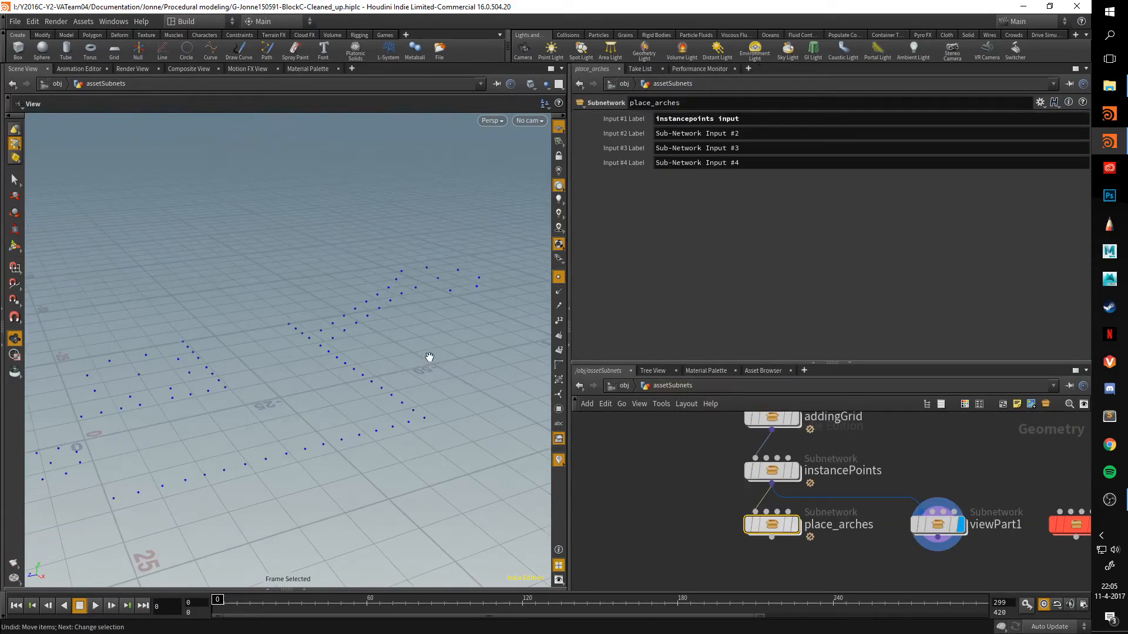
left_click_drag(372, 360, 252, 372)
left_click(794, 524)
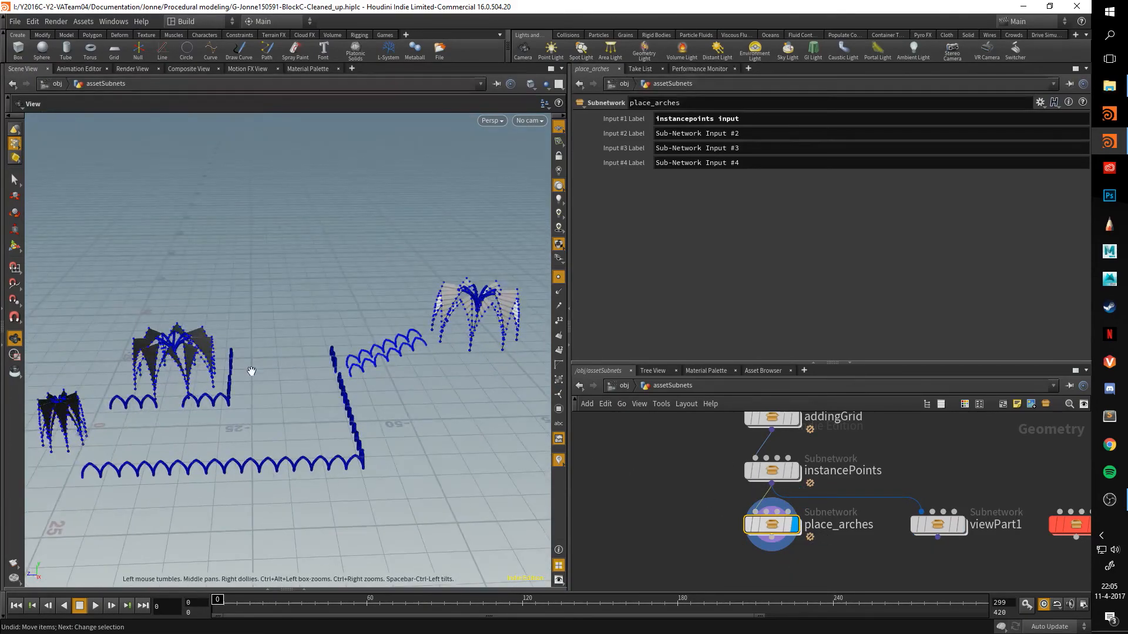
left_click_drag(514, 425, 378, 414)
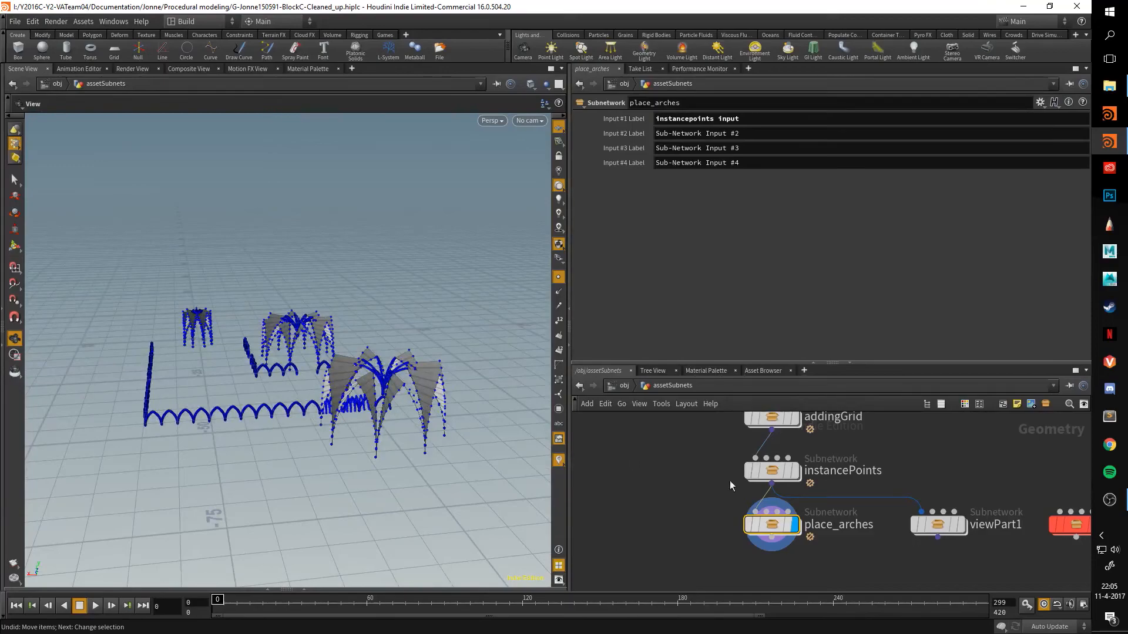
Display the proof_of_concept_visuals subnetwork, frame it, turn off point display, and orbit around the model.
middle_click_drag(985, 492, 727, 481)
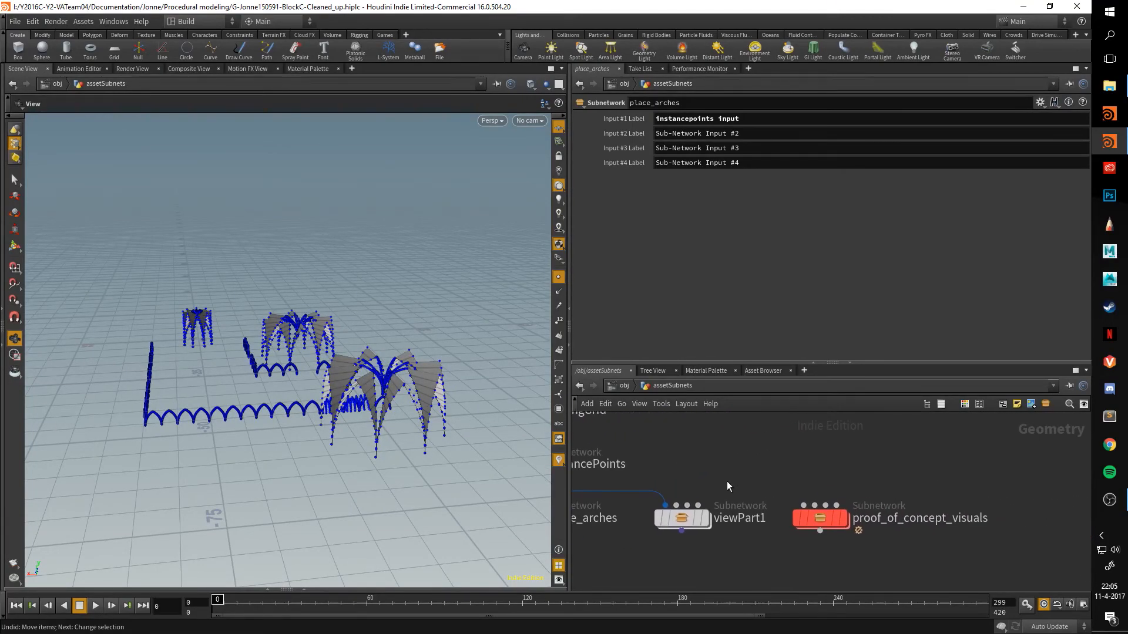
mouse_move(833, 523)
left_click(849, 489)
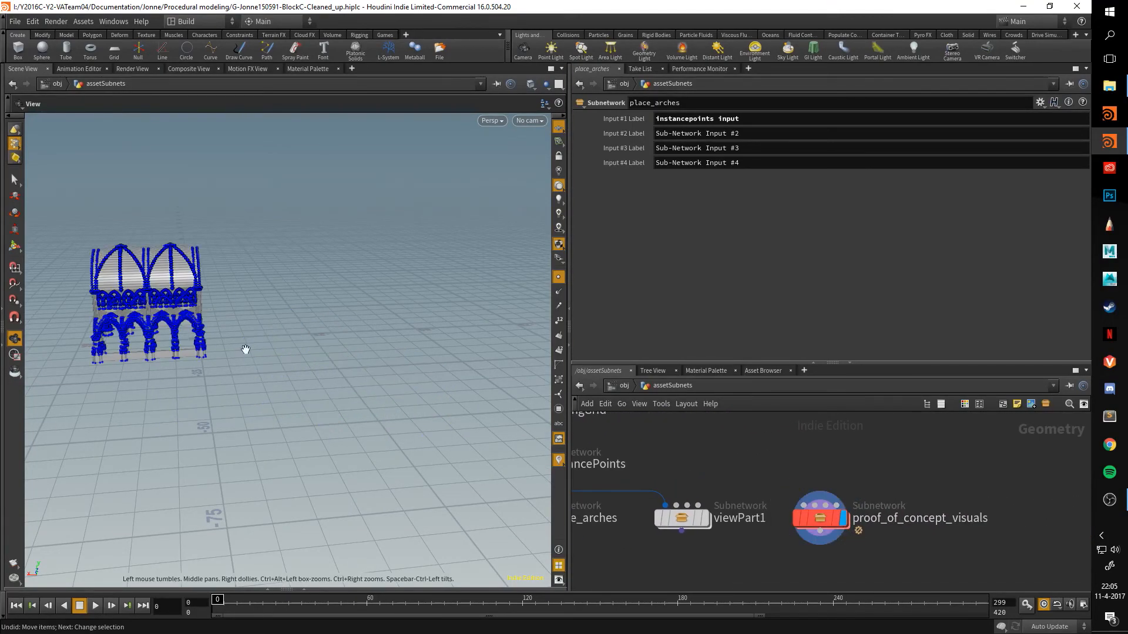
key("space+g")
left_click(558, 277)
left_click_drag(470, 347, 280, 367)
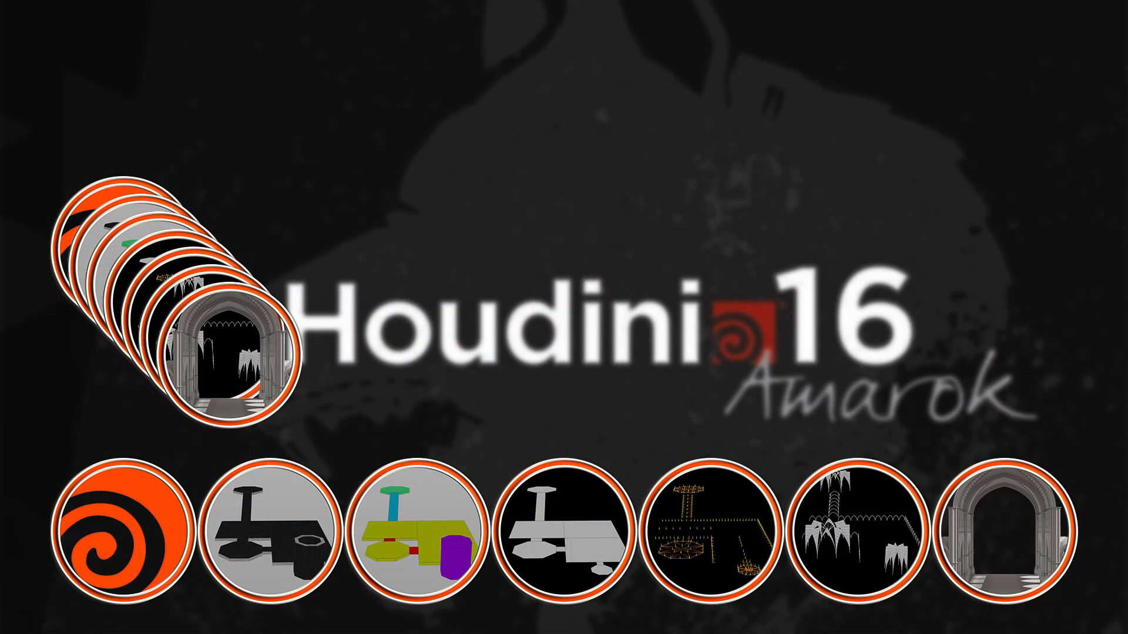